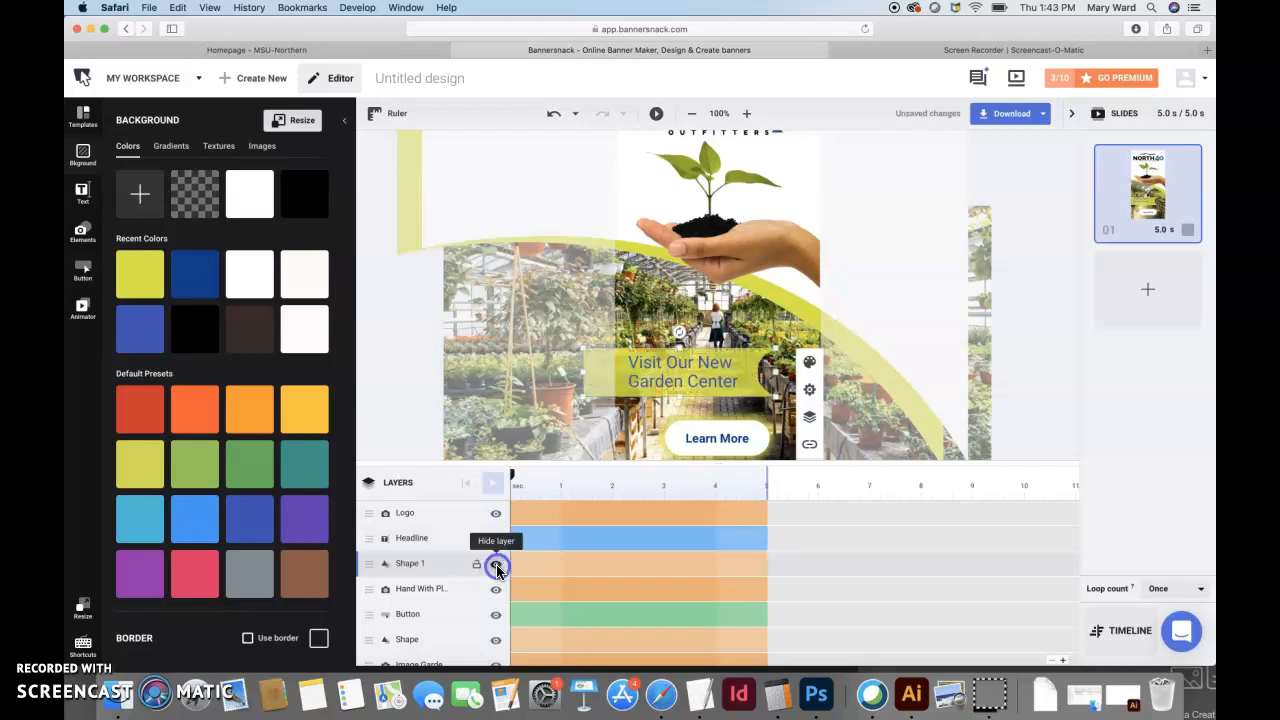
Group the Headline layer with the Shape 1 layer so the text and its background shape act together.
click(433, 538)
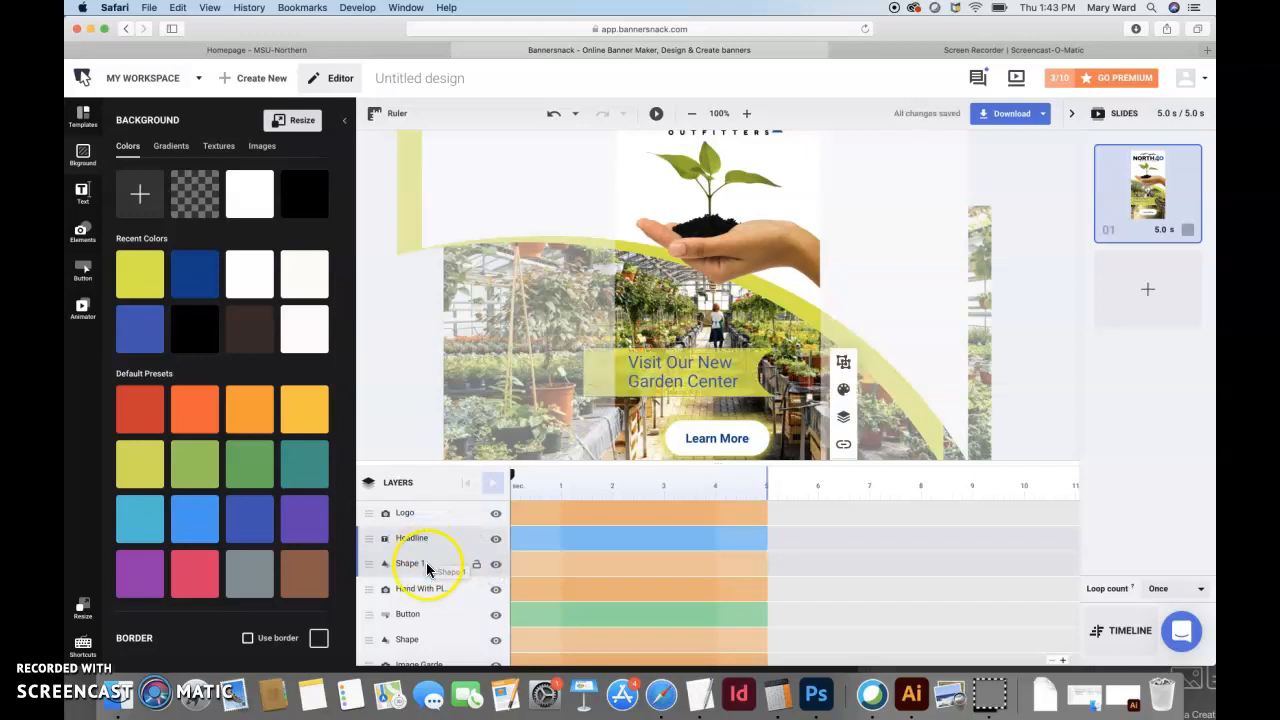
click(847, 372)
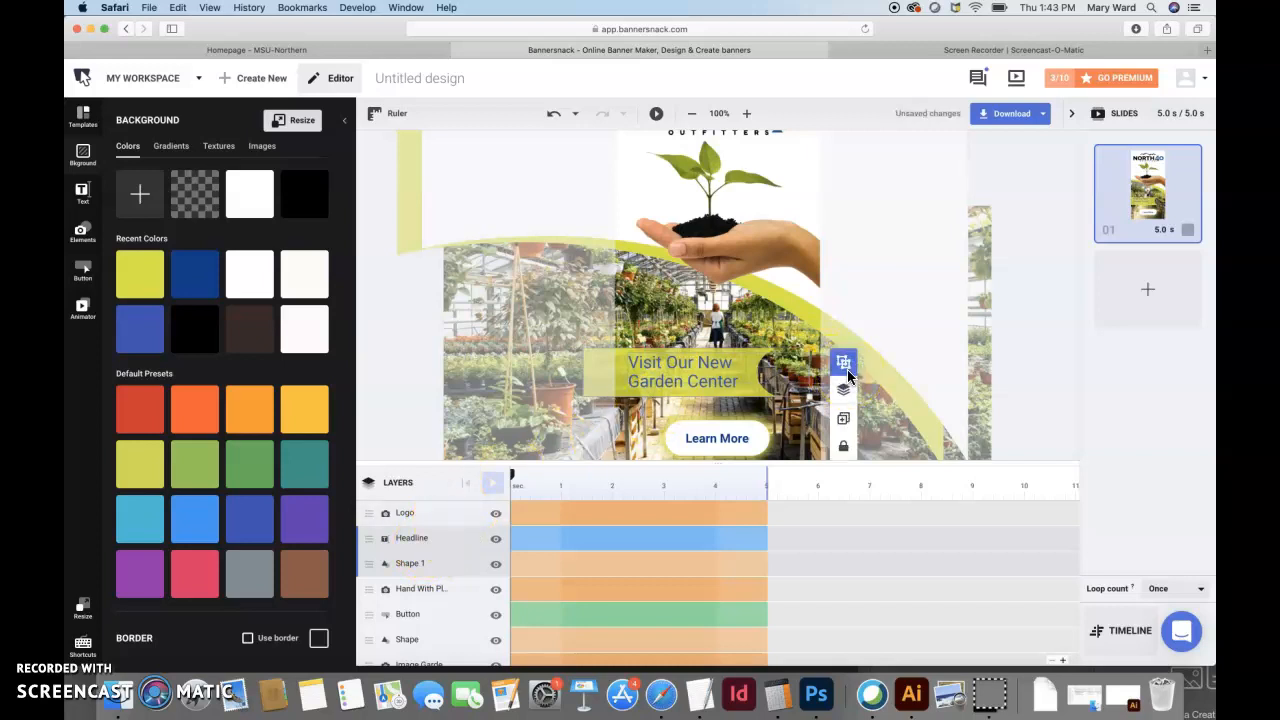
click(845, 368)
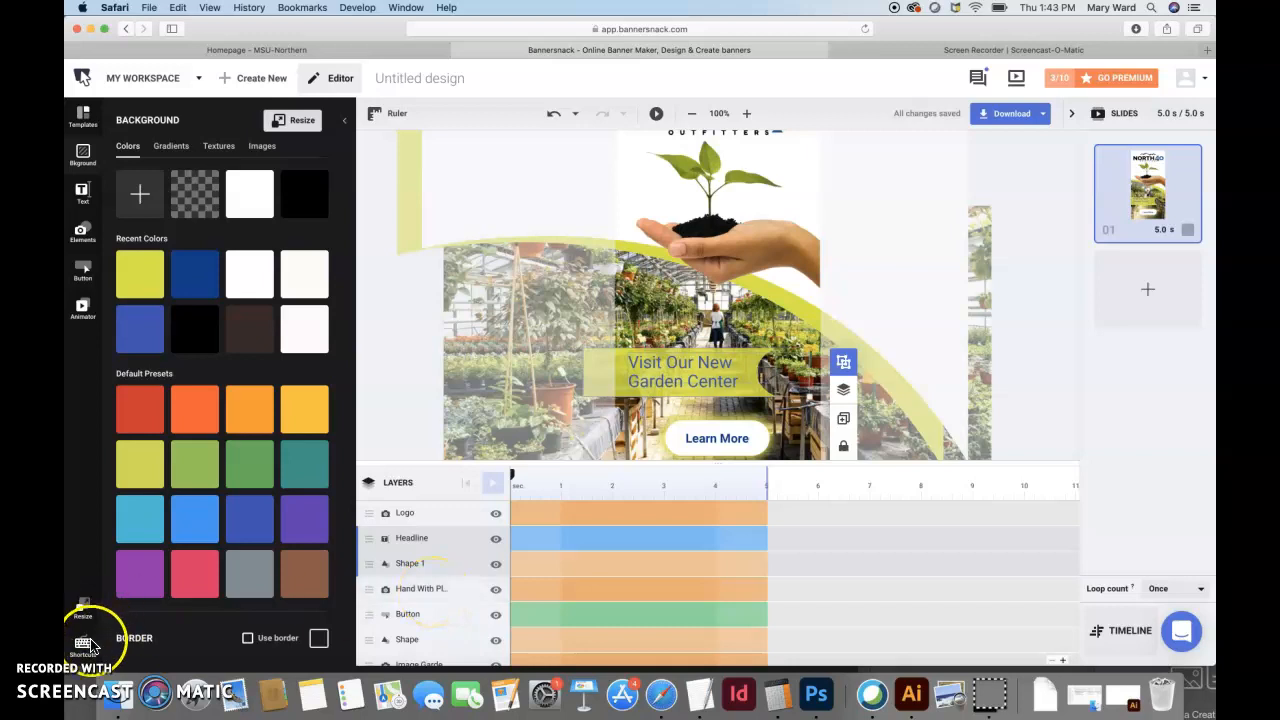
Move the hand-with-plant image layer above the Headline and Shape 1 group, directly below the Logo layer.
click(497, 592)
click(497, 592)
click(430, 594)
drag(428, 594, 424, 531)
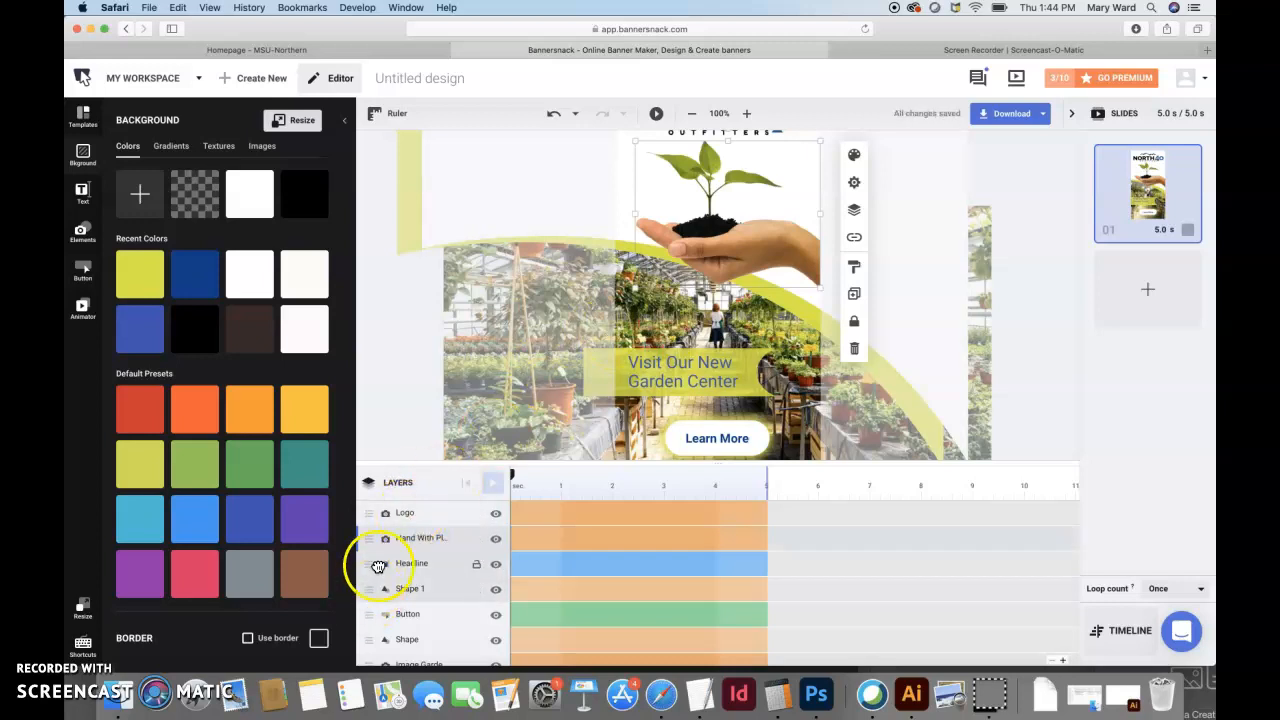
scroll(600, 285, up, 2)
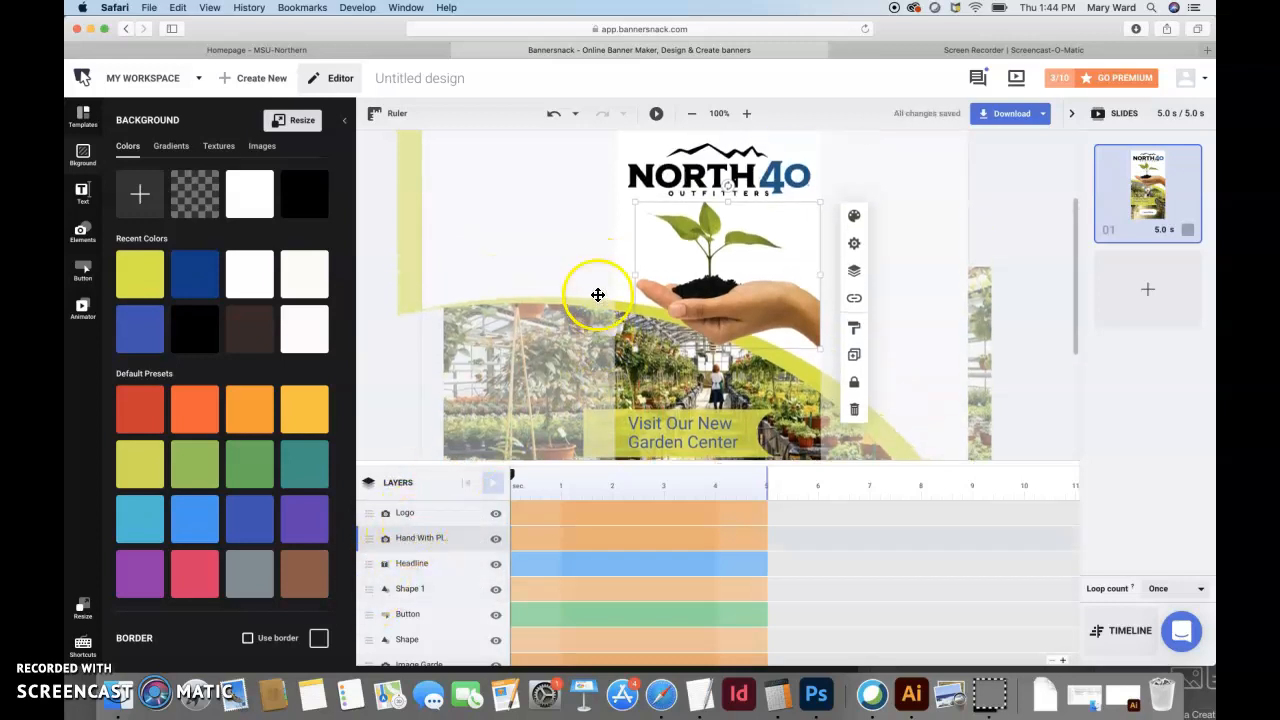
click(86, 645)
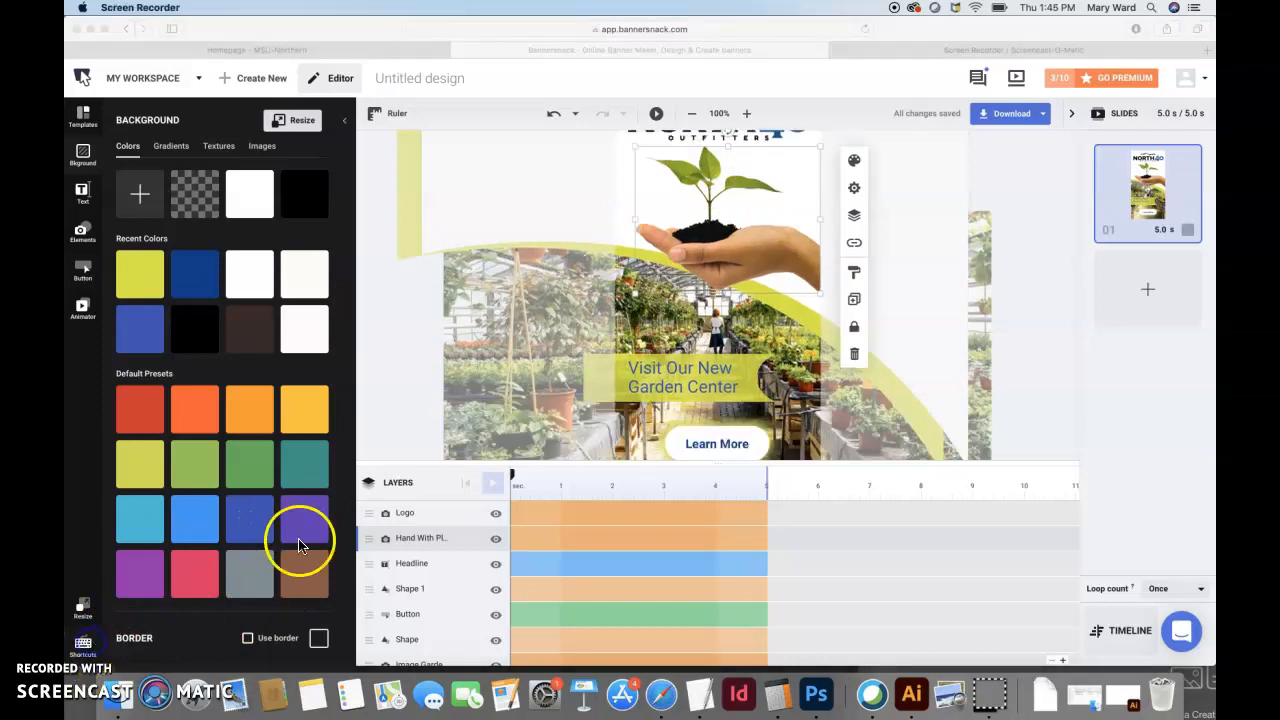
Check the Headline and Shape 1 group's visibility, and move the Shape layer above the Button layer.
click(498, 590)
click(496, 590)
click(496, 590)
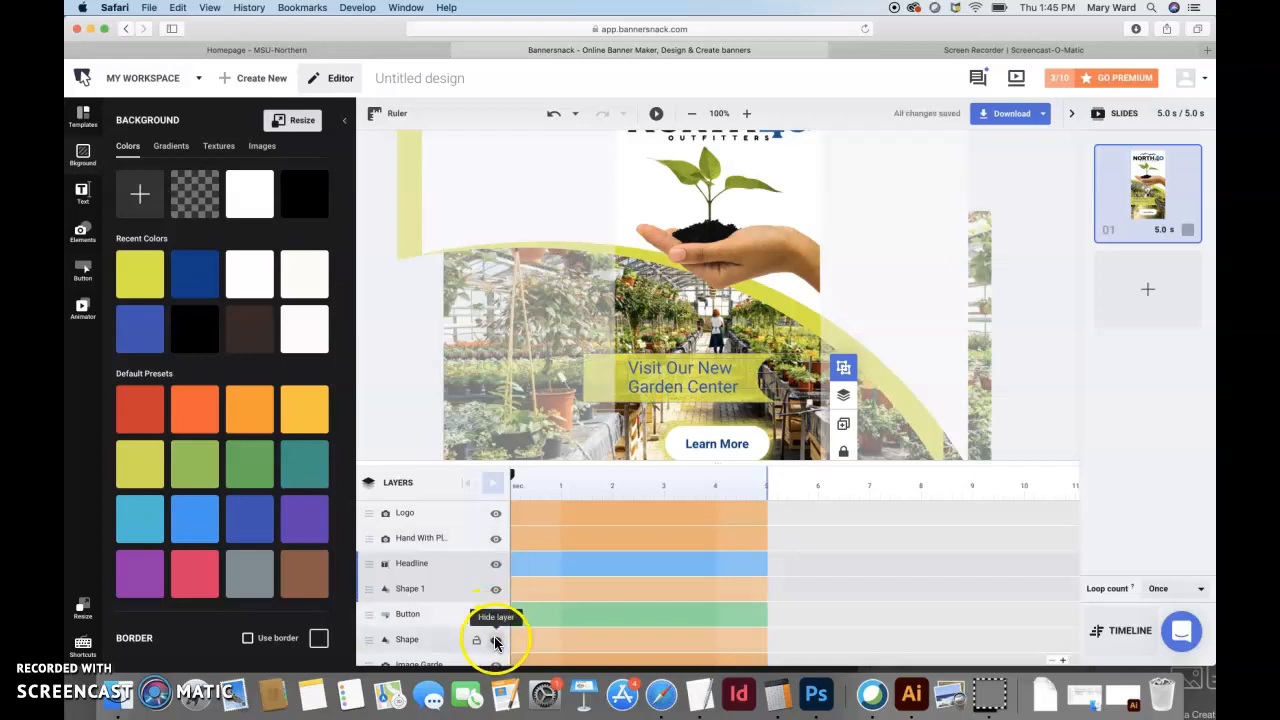
drag(412, 640, 416, 605)
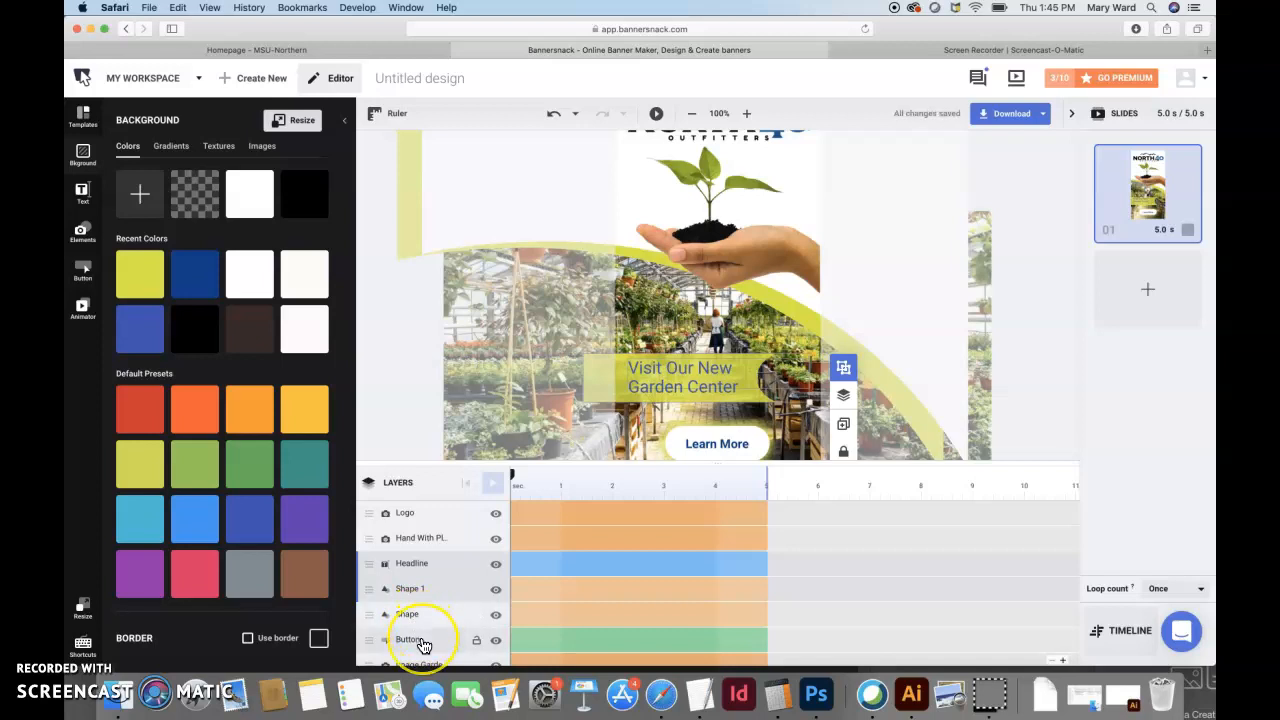
Move the Image Garden Center layer above the Button layer.
scroll(425, 645, down, 1)
scroll(590, 345, down, 2)
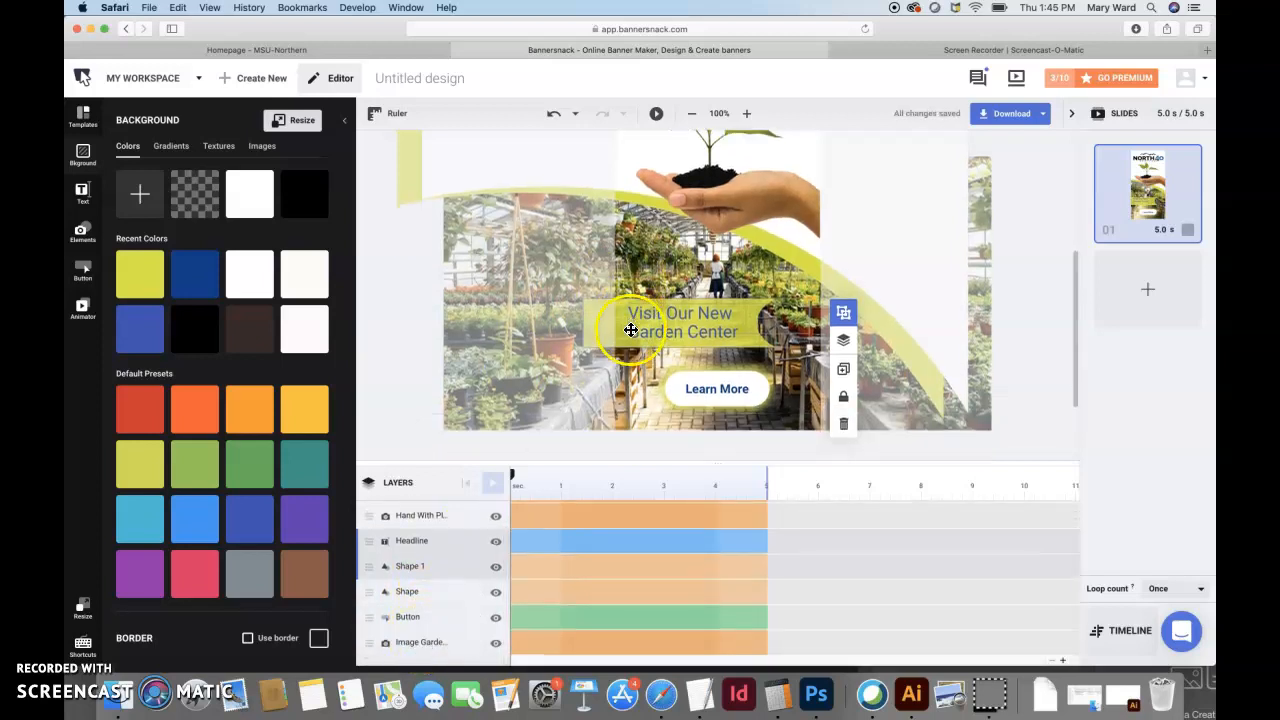
drag(420, 642, 420, 614)
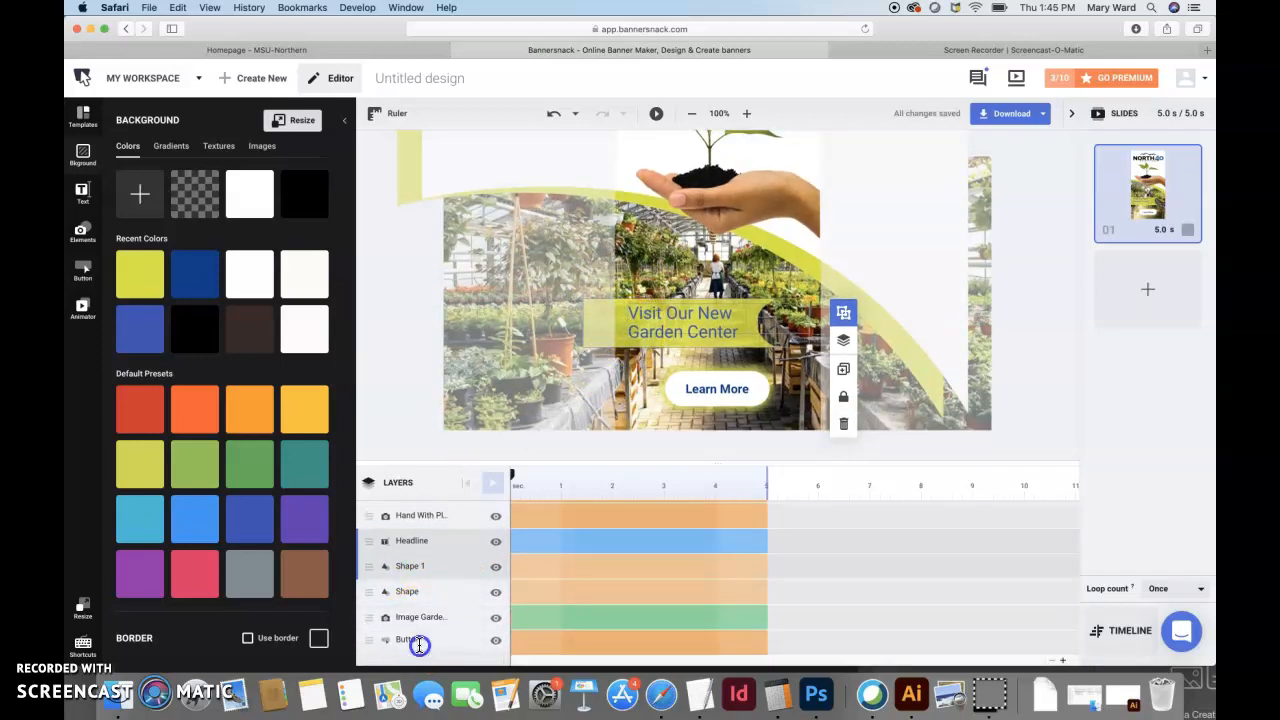
scroll(428, 563, up, 1)
scroll(428, 563, down, 1)
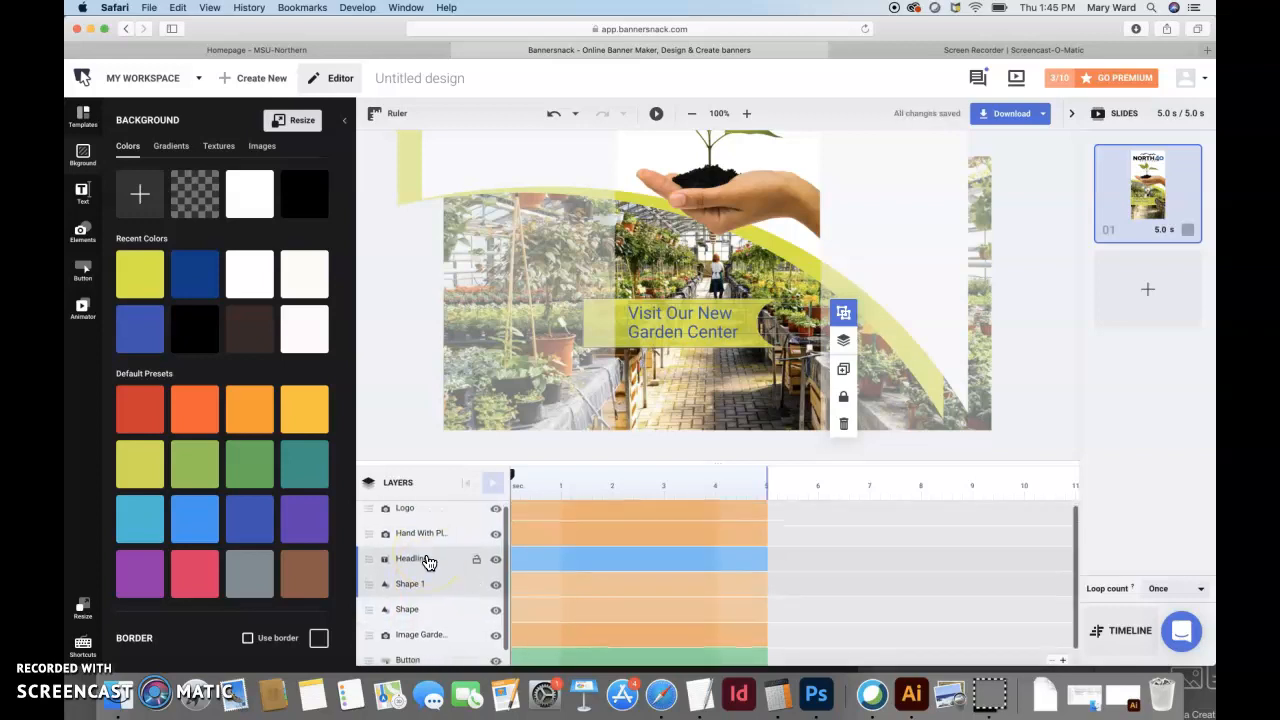
scroll(437, 650, down, 1)
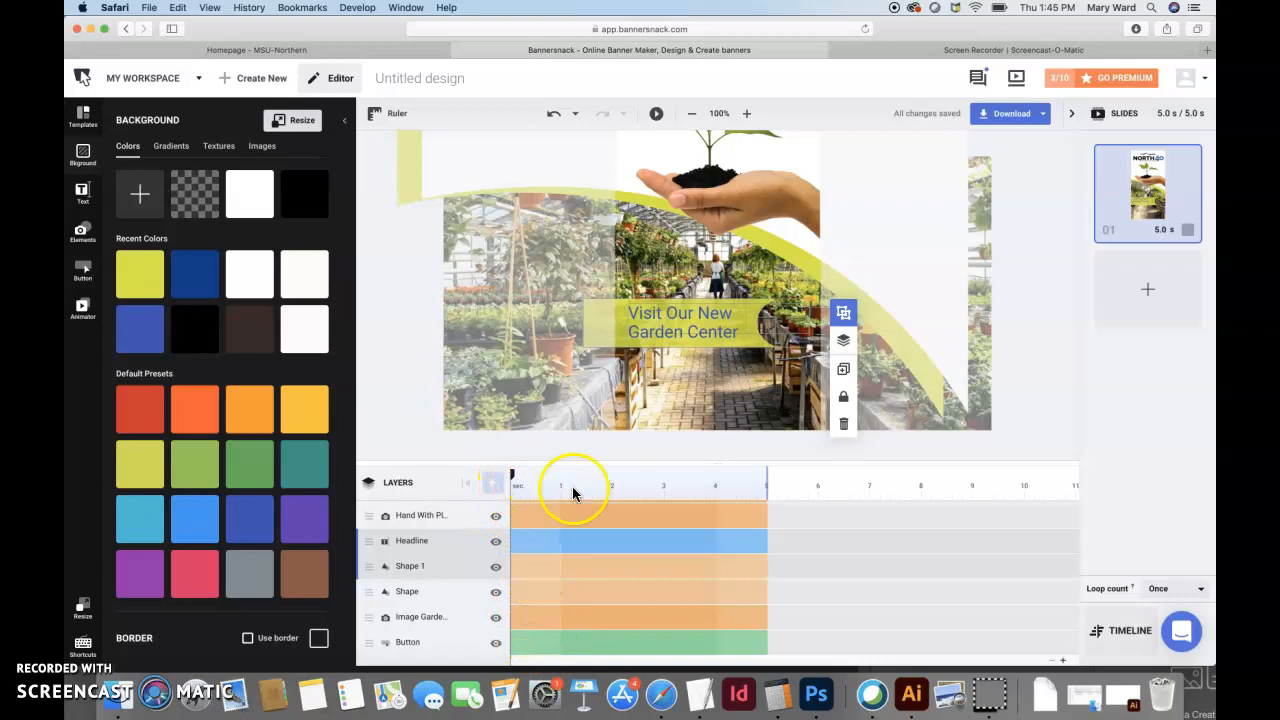
Set the banner's loop count to Forever.
click(1201, 592)
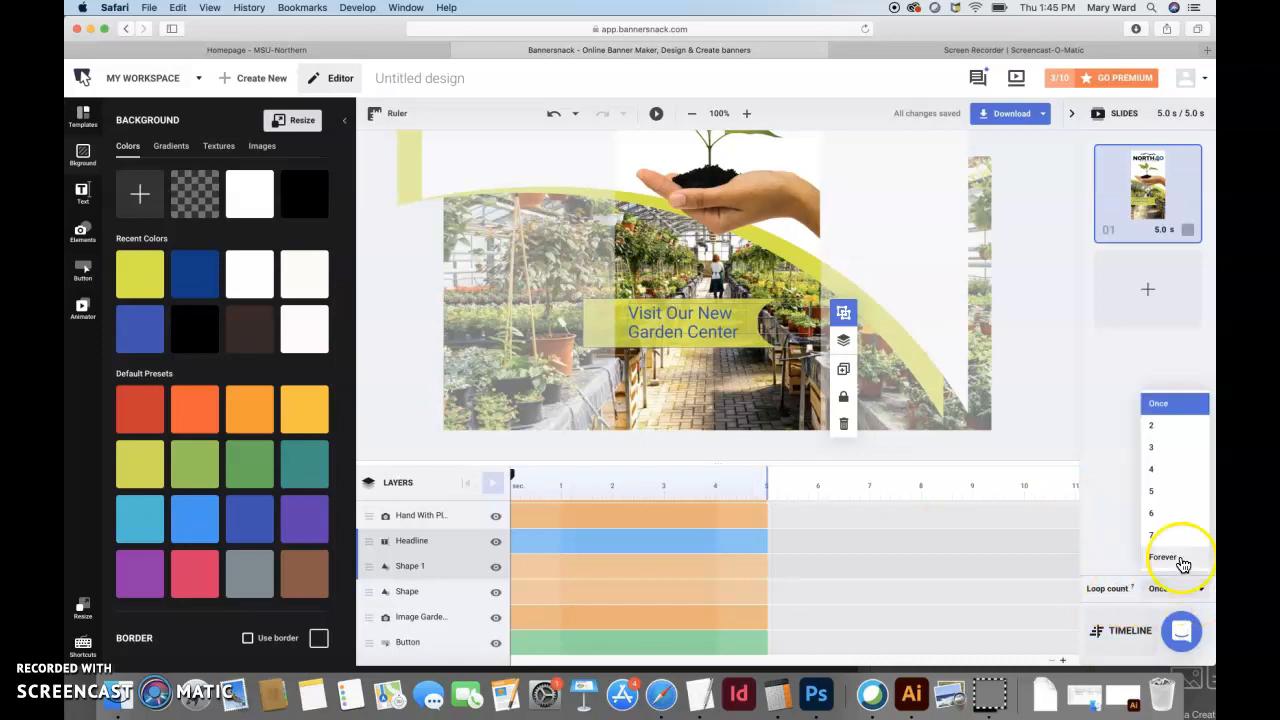
click(1178, 557)
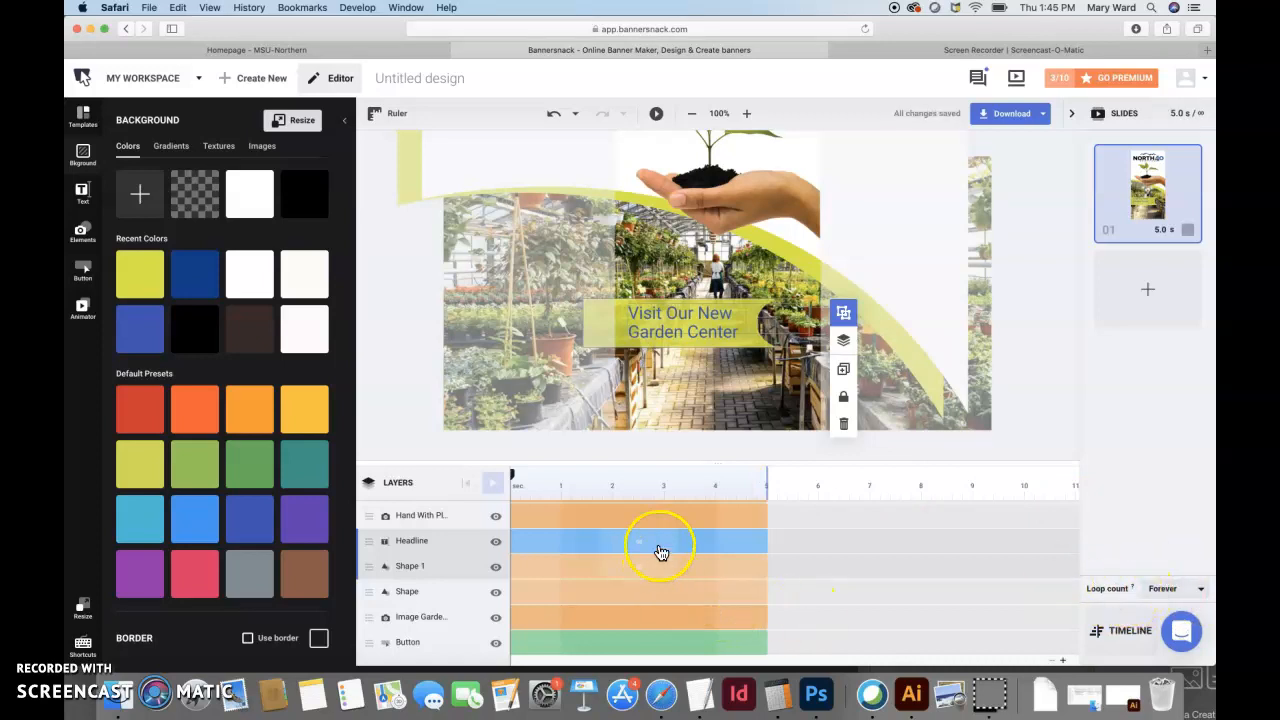
click(1198, 591)
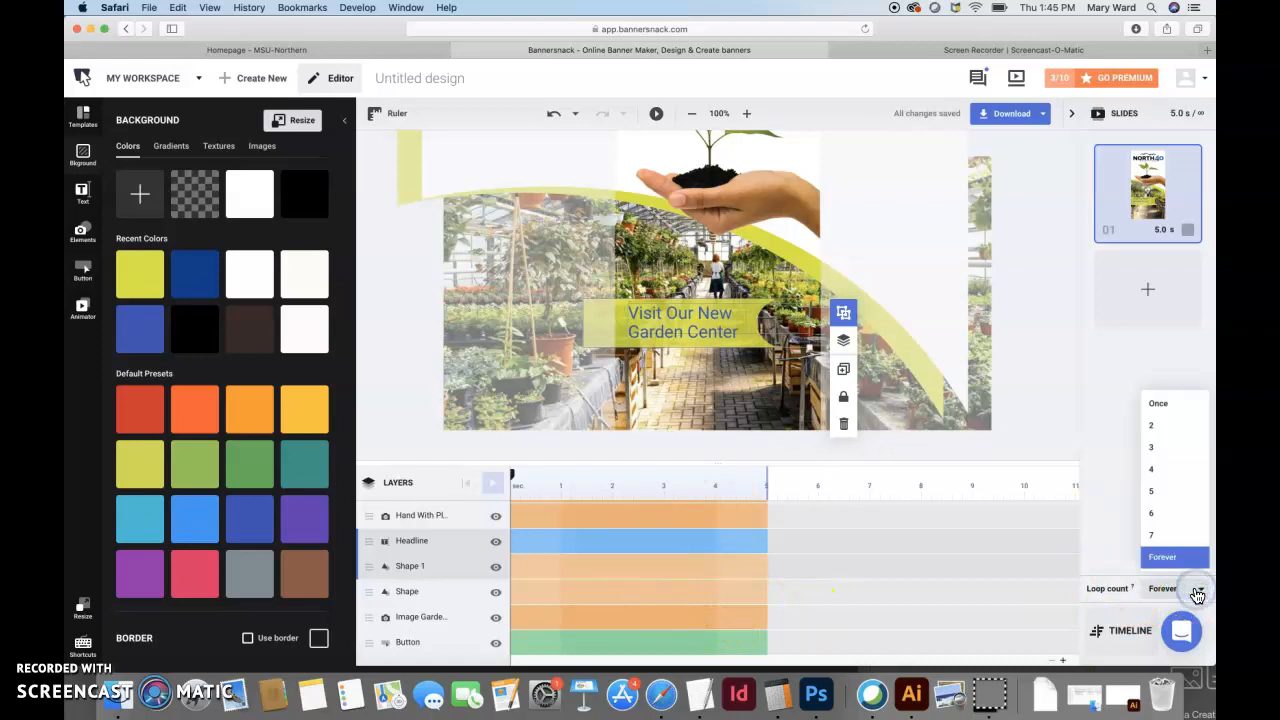
click(1198, 593)
Restore the Button layer to its place above the Image Garden Center layer.
scroll(410, 628, down, 2)
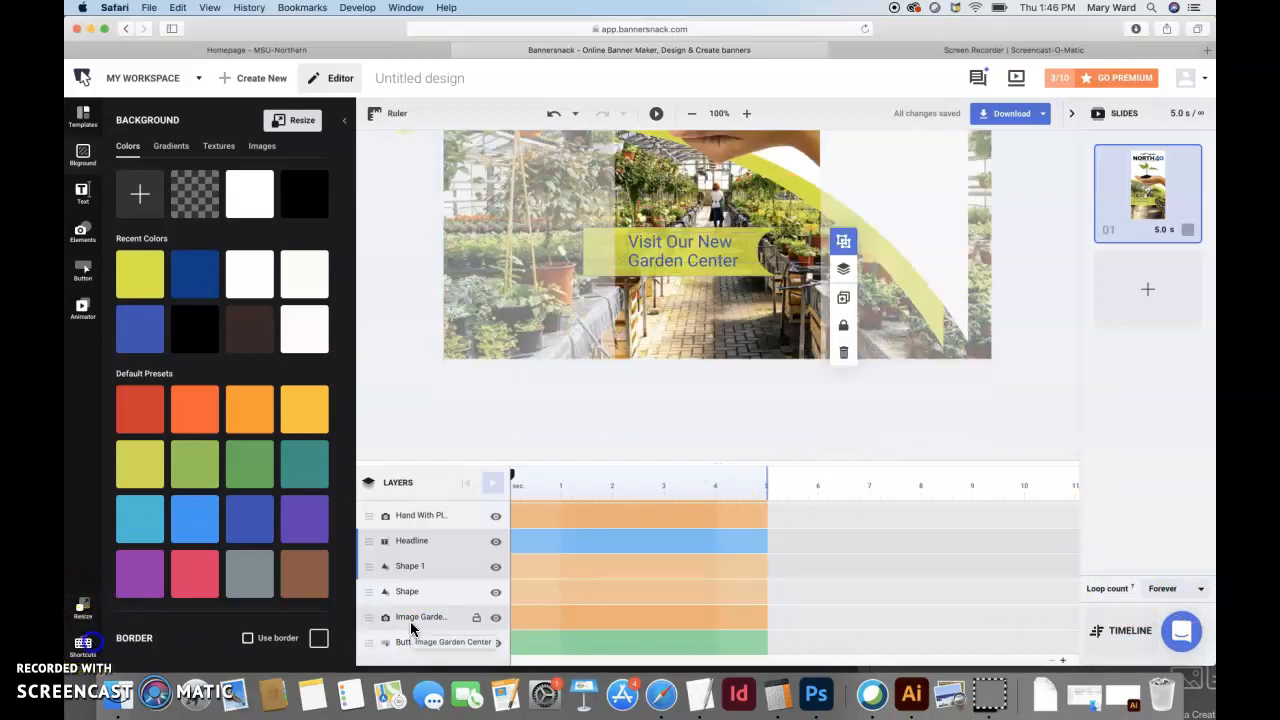
drag(406, 641, 407, 610)
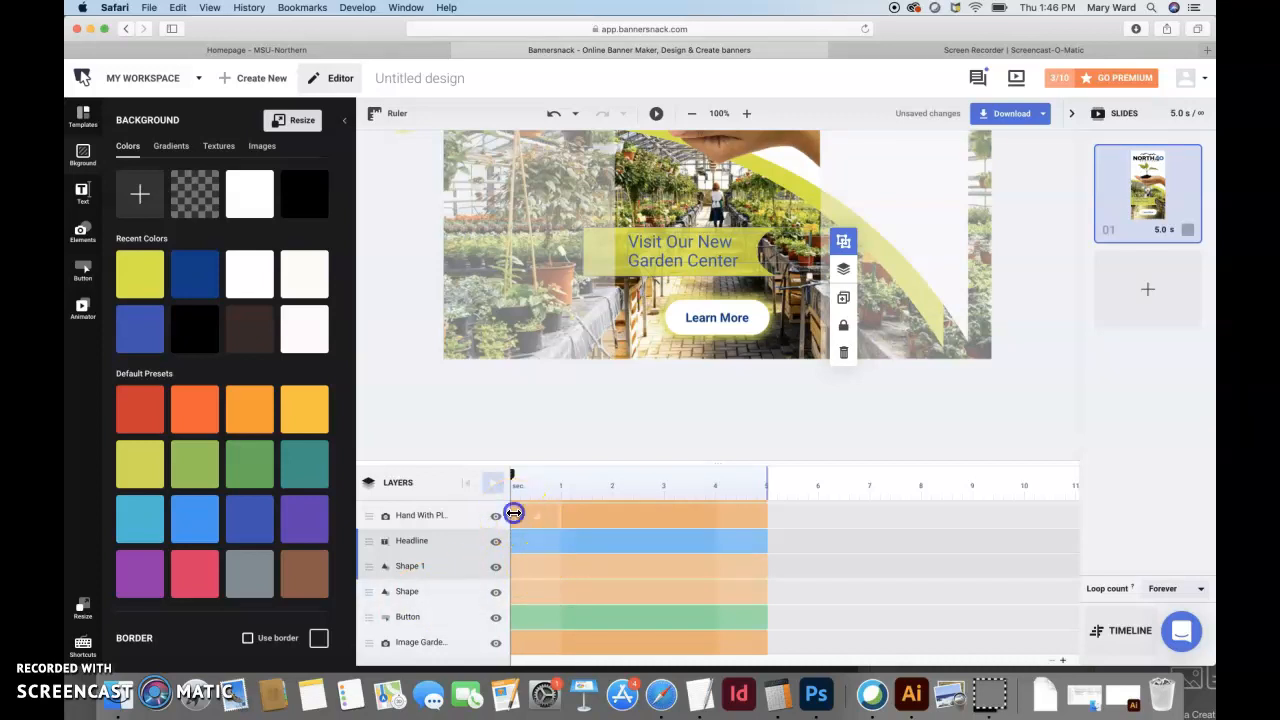
Delay the start of the hand-with-plant image layer to 1 second on the timeline.
drag(514, 513, 526, 511)
scroll(610, 305, up, 5)
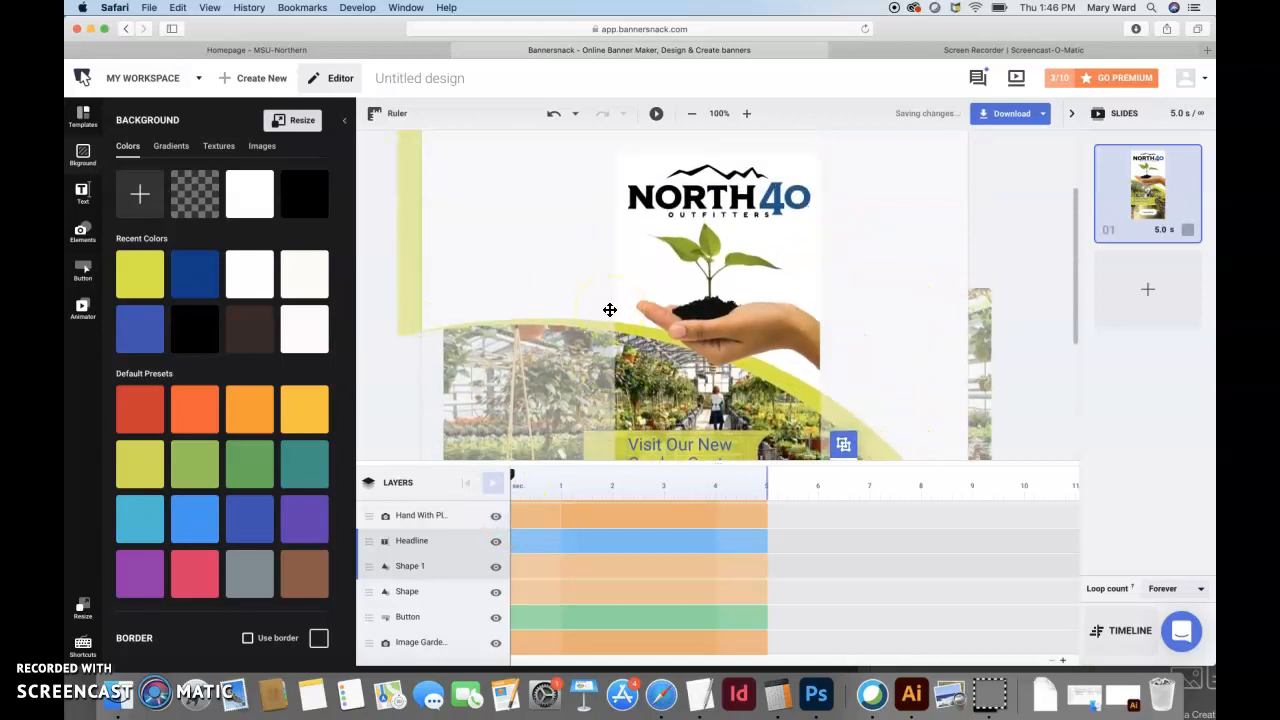
click(712, 190)
click(738, 306)
scroll(738, 306, down, 1)
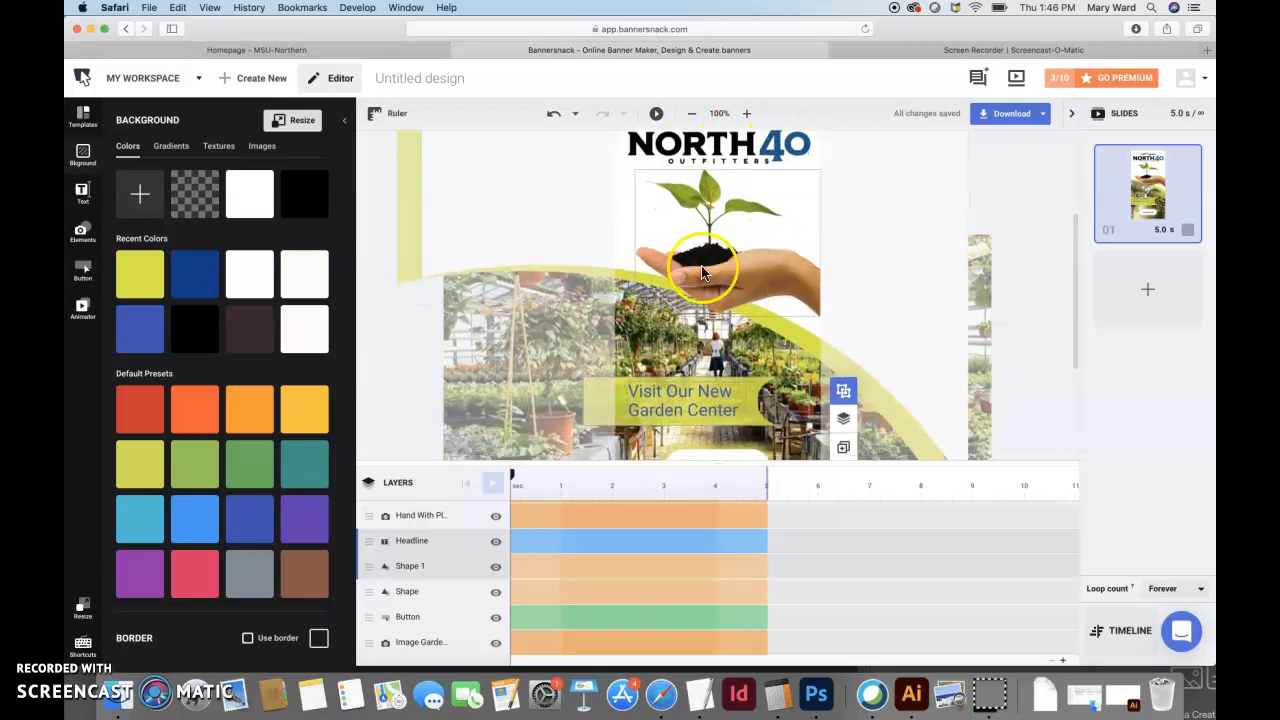
scroll(455, 580, up, 1)
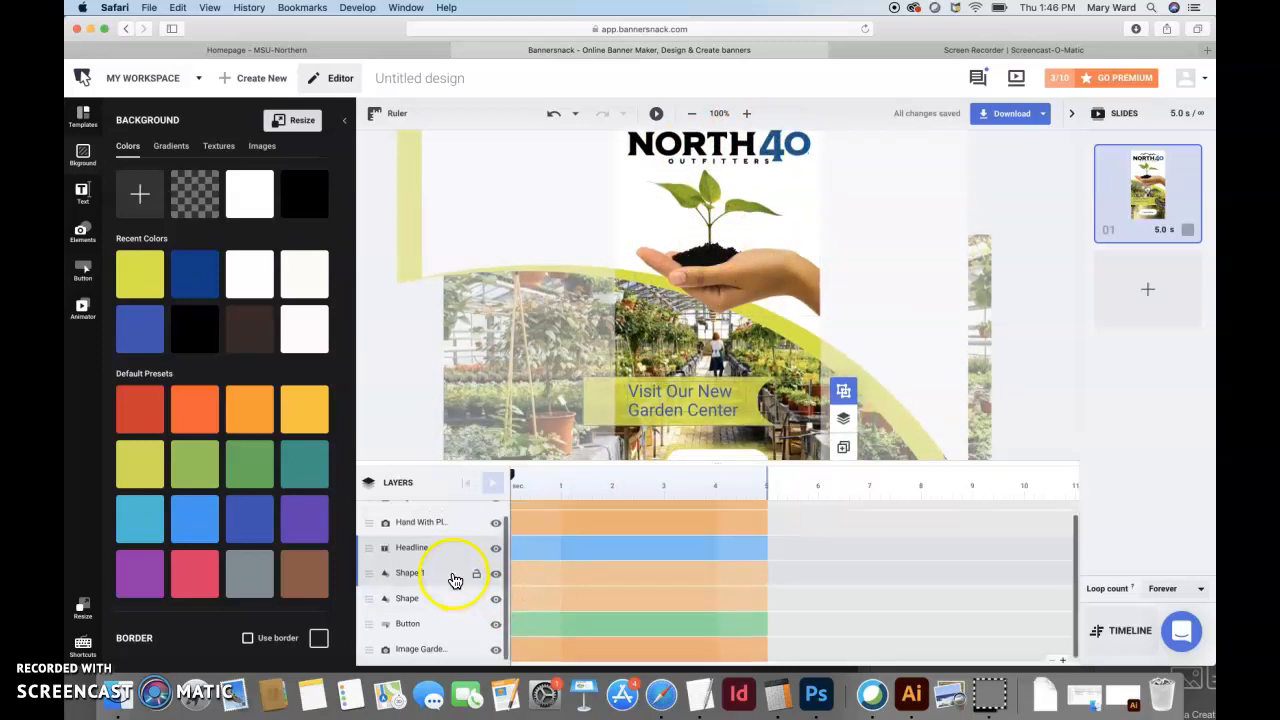
scroll(480, 535, up, 1)
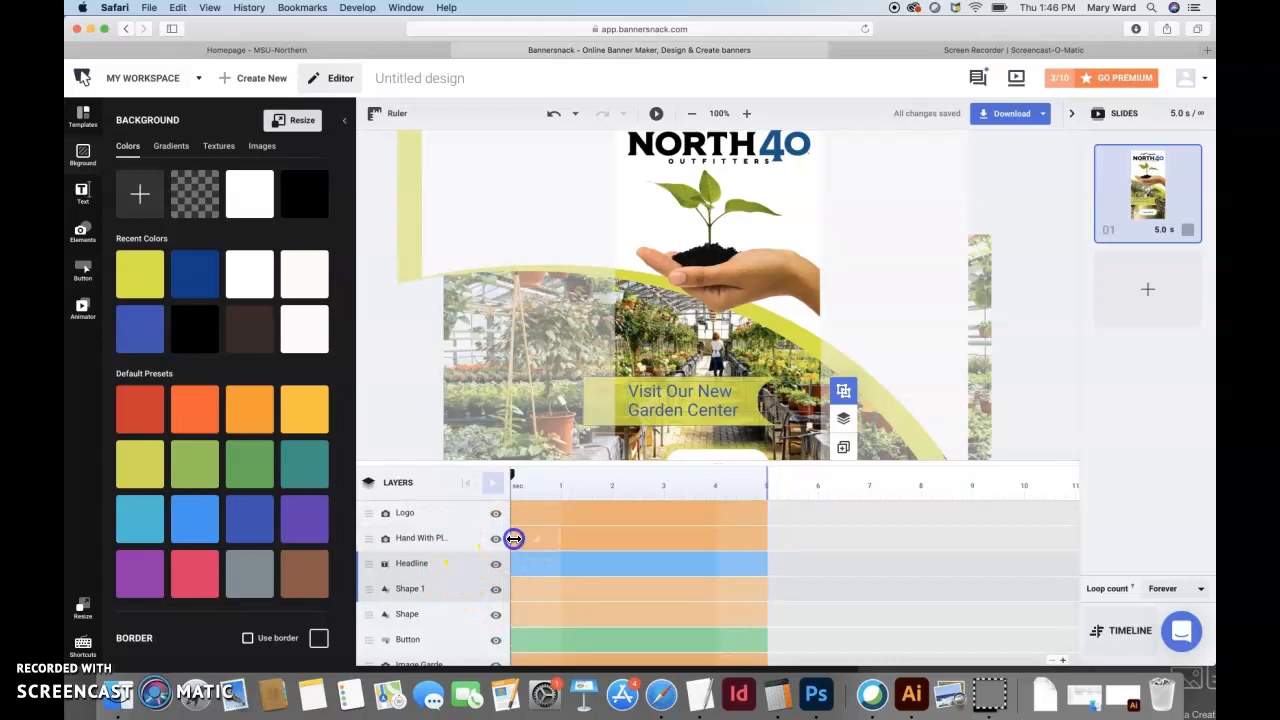
drag(513, 538, 543, 538)
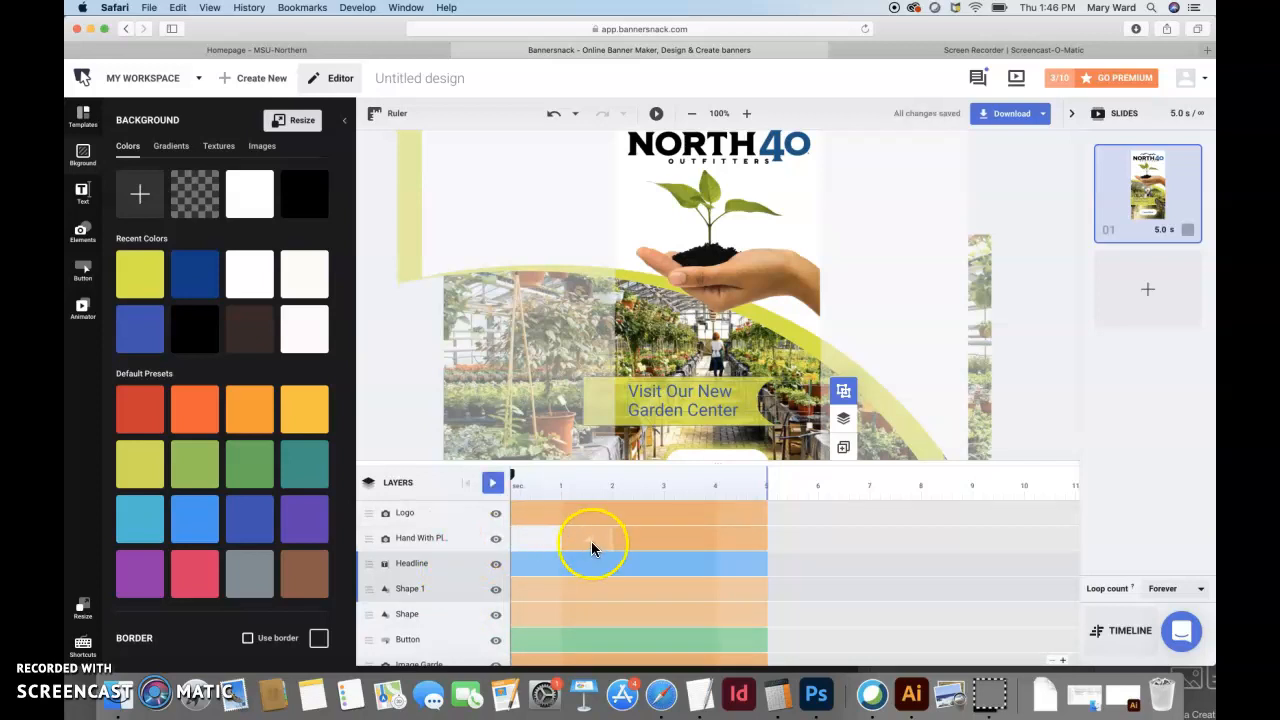
Look through the build-in animations for the hand-with-plant image layer and apply Fade.
click(588, 538)
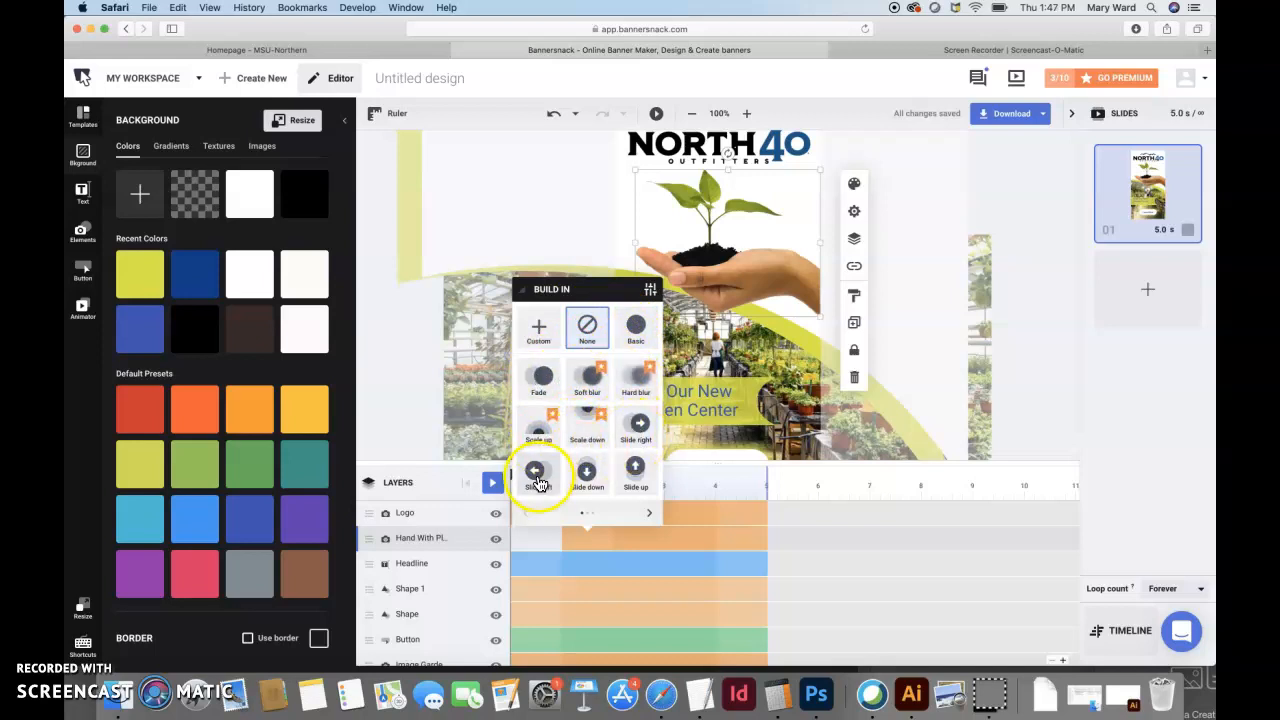
click(649, 513)
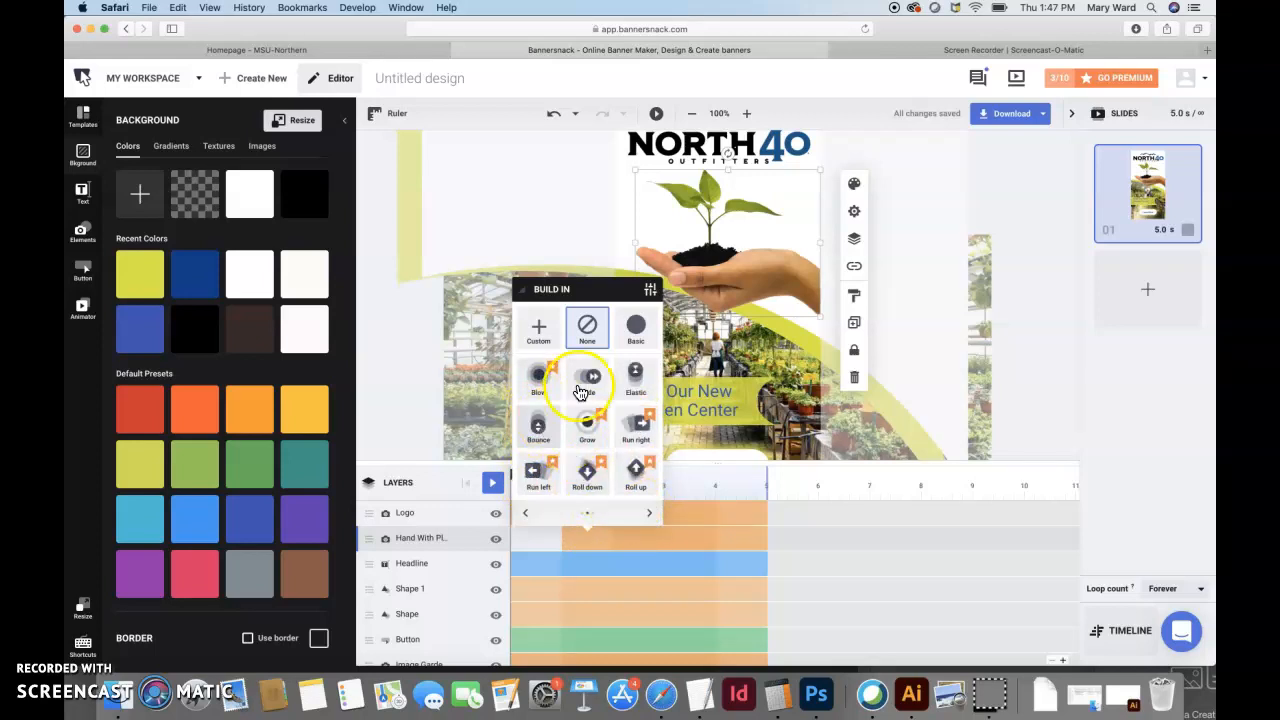
click(649, 513)
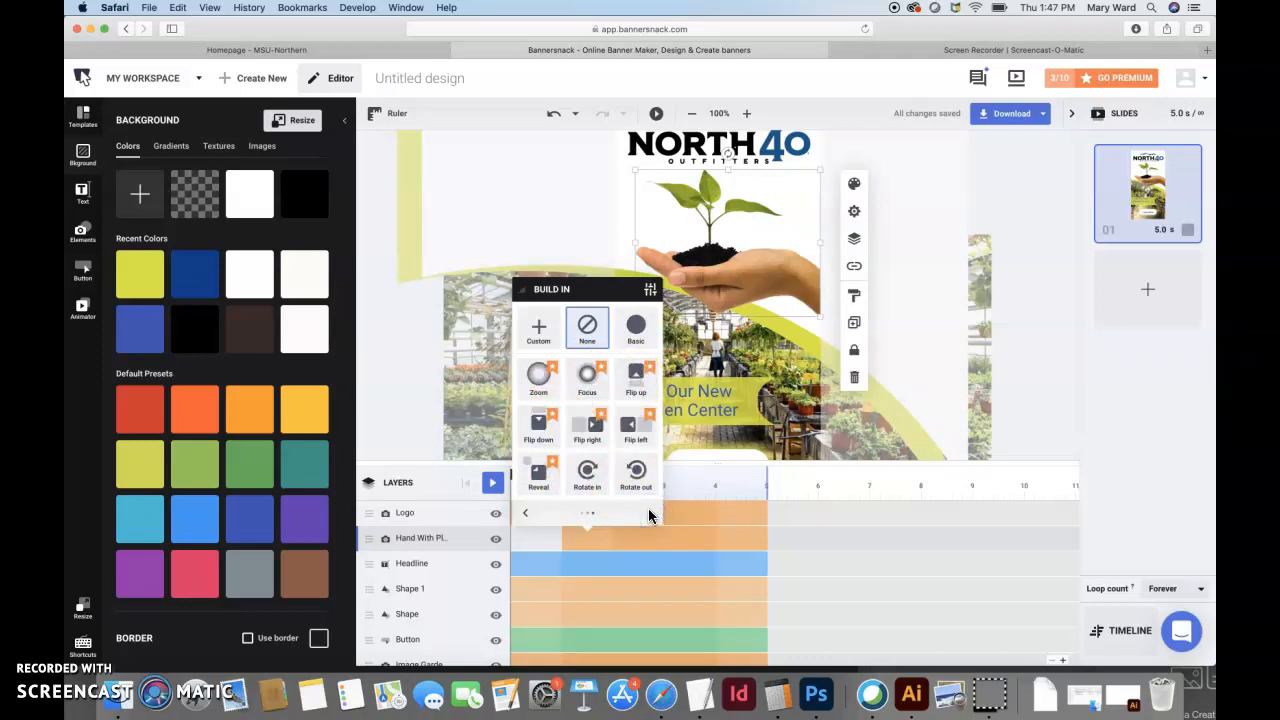
click(526, 516)
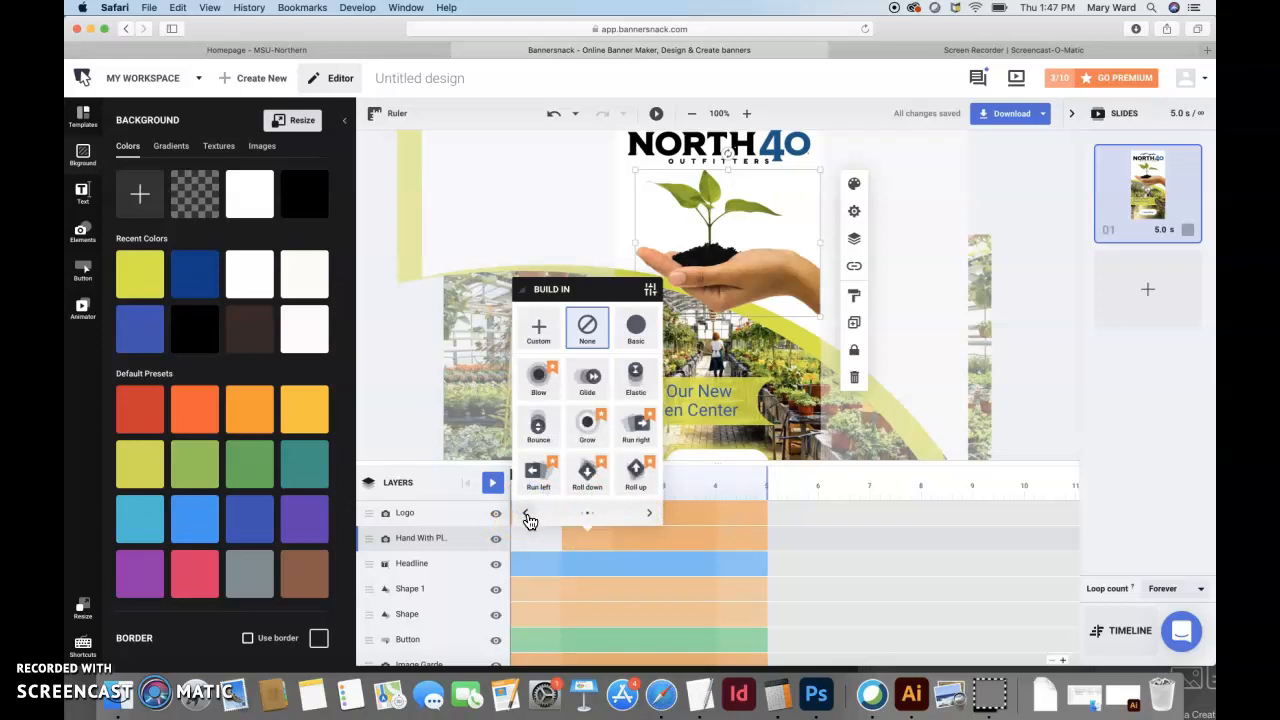
click(528, 514)
click(536, 398)
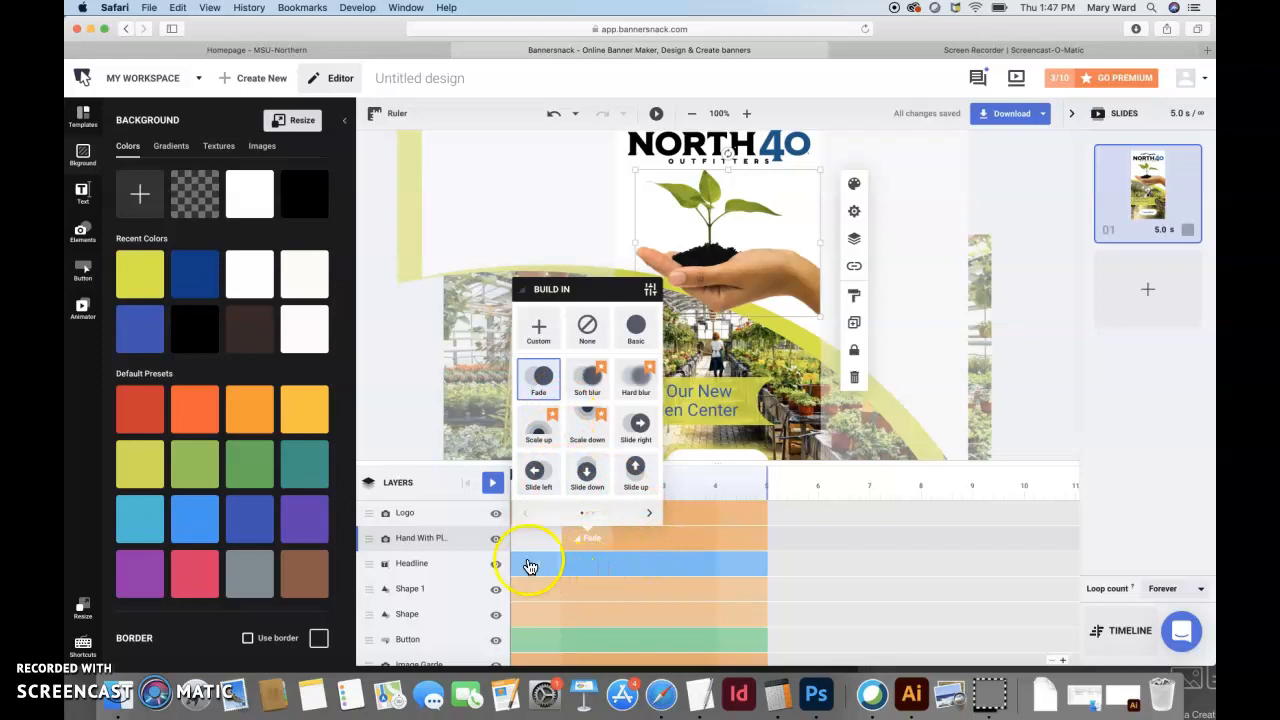
Start the grouped Headline and Shape 1 layers at 2 seconds and give them the Slide left build-in animation.
drag(513, 563, 612, 564)
drag(514, 589, 604, 589)
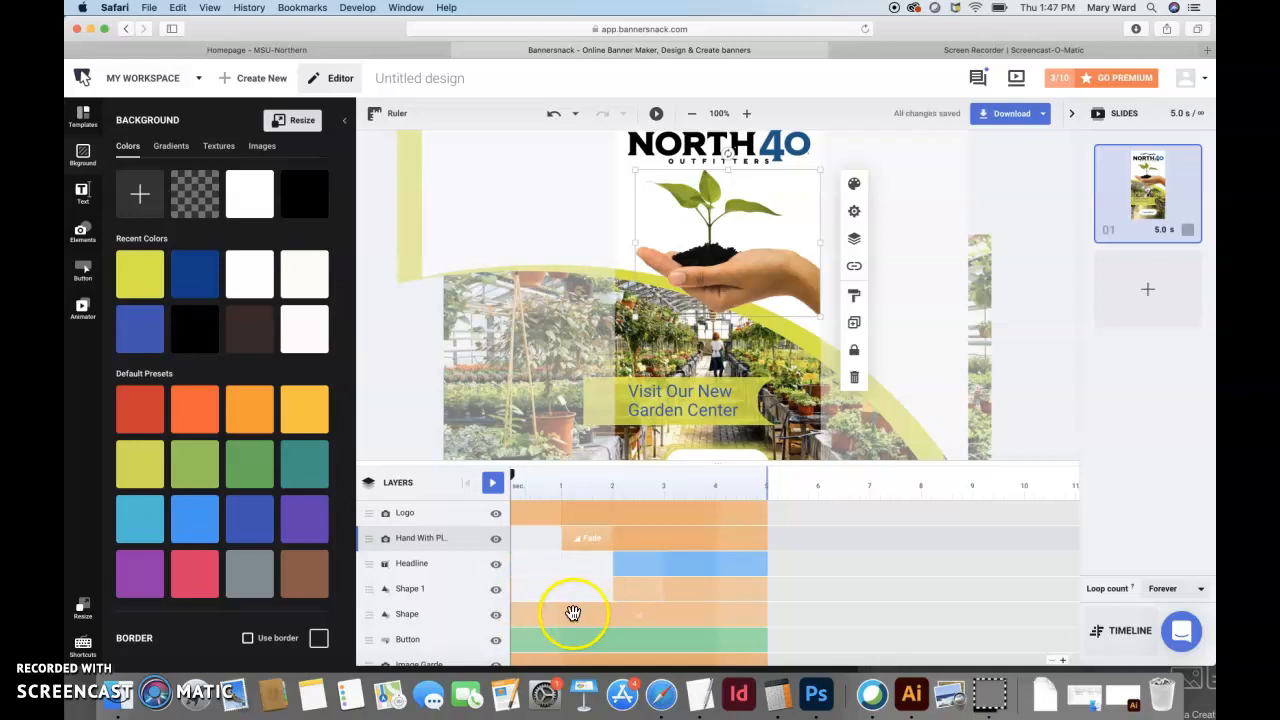
click(640, 566)
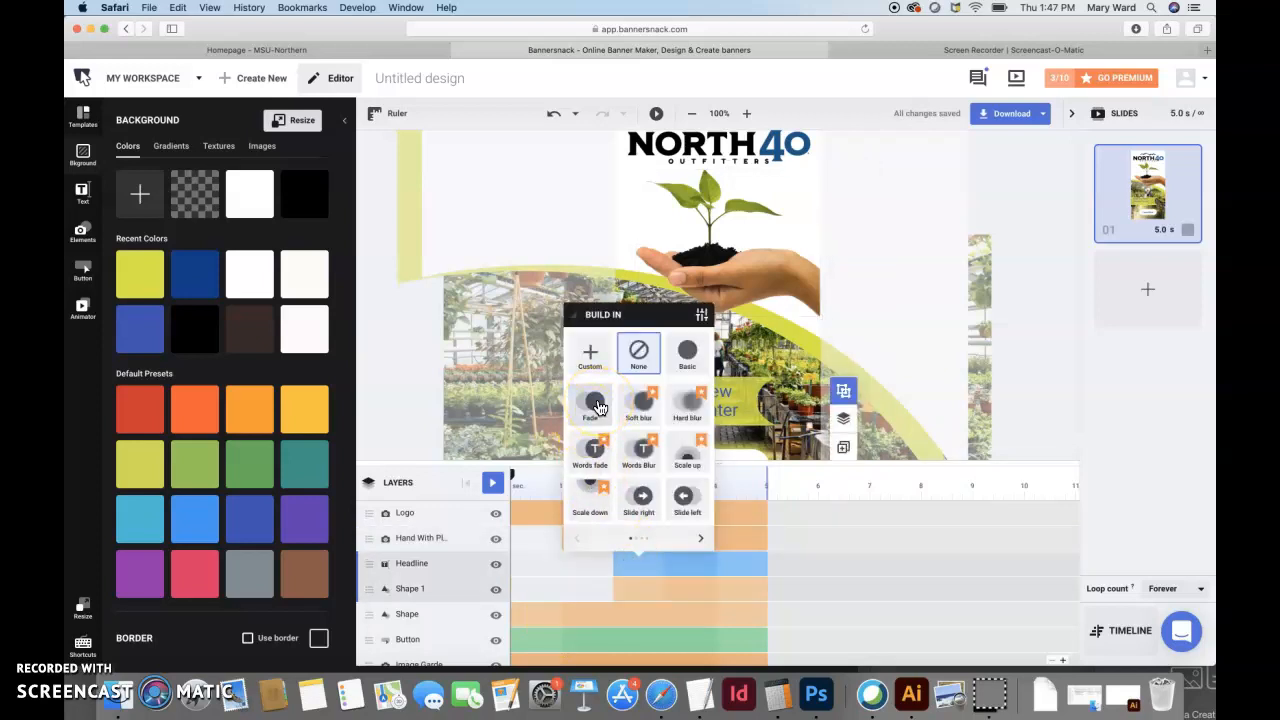
click(643, 500)
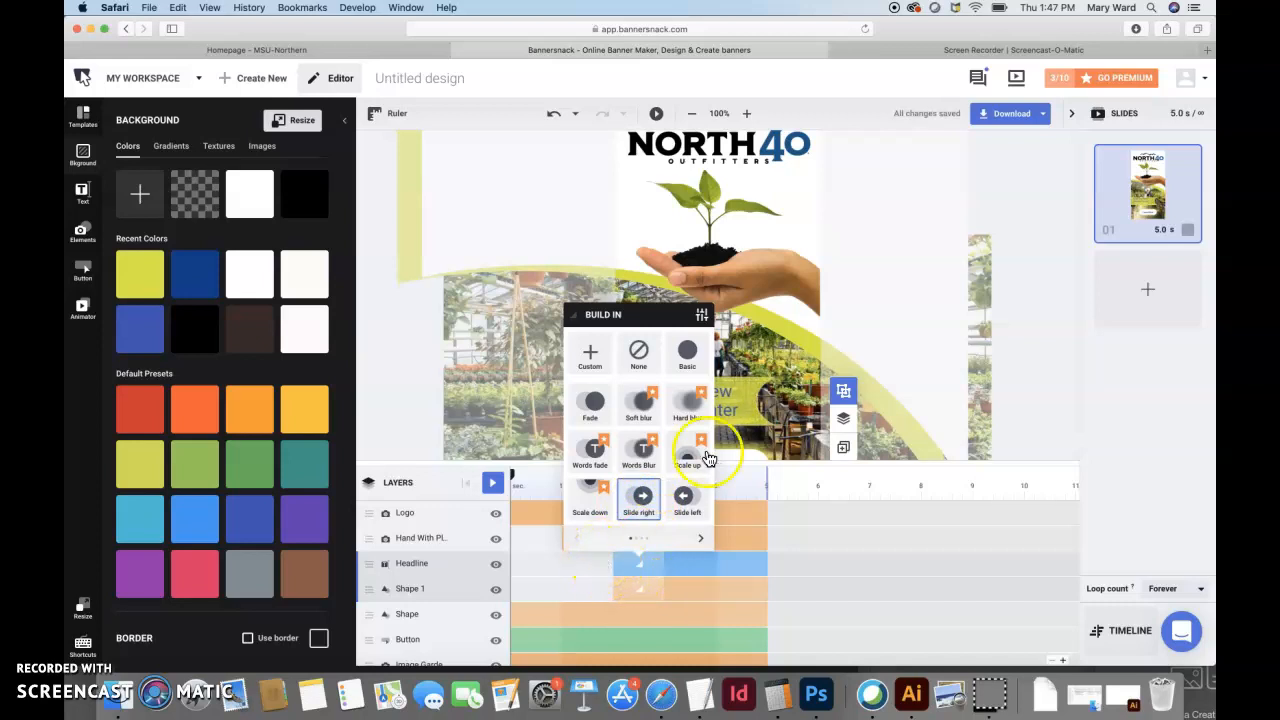
click(686, 500)
click(575, 585)
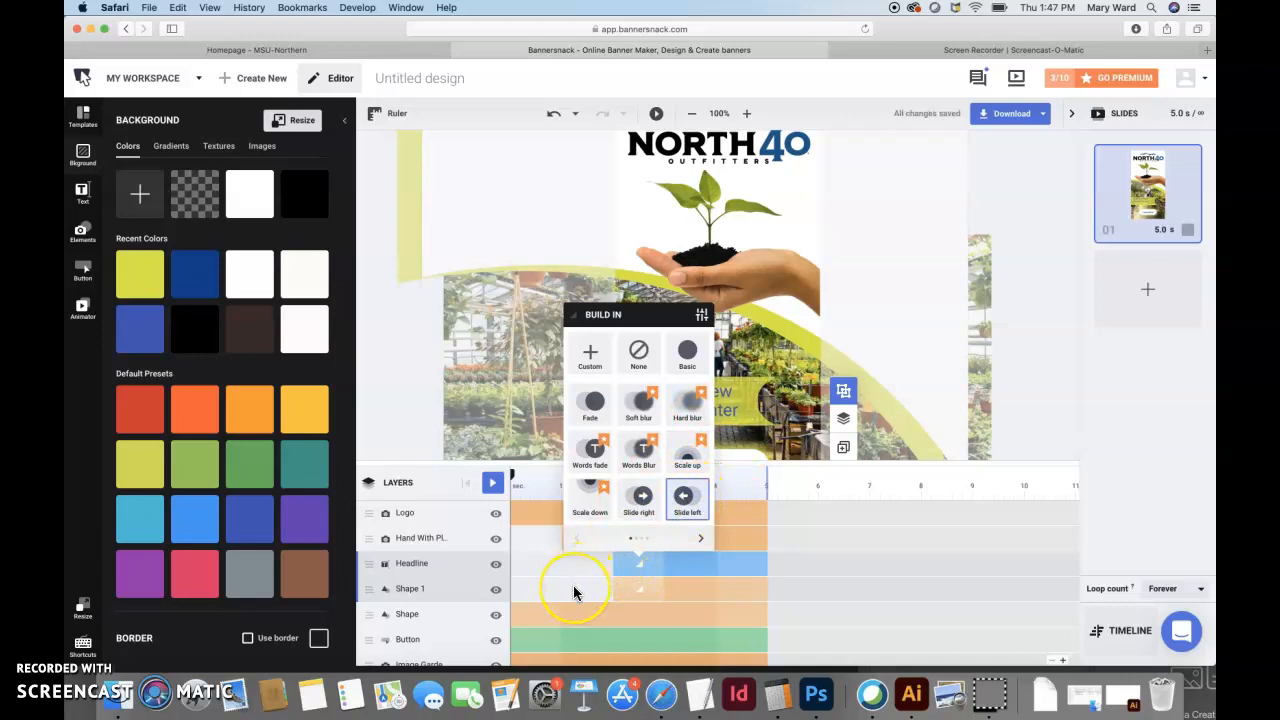
Find the Button layer by toggling its visibility and start it at 3 seconds on the timeline.
scroll(573, 593, down, 1)
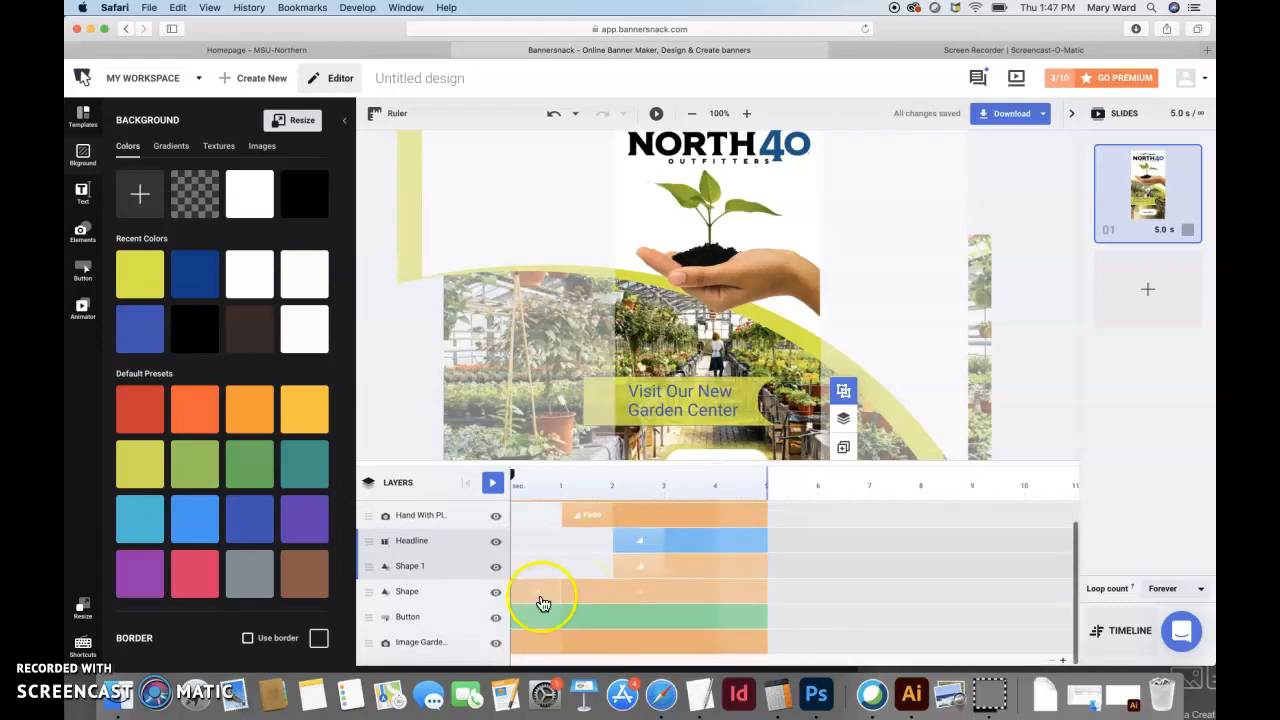
click(485, 591)
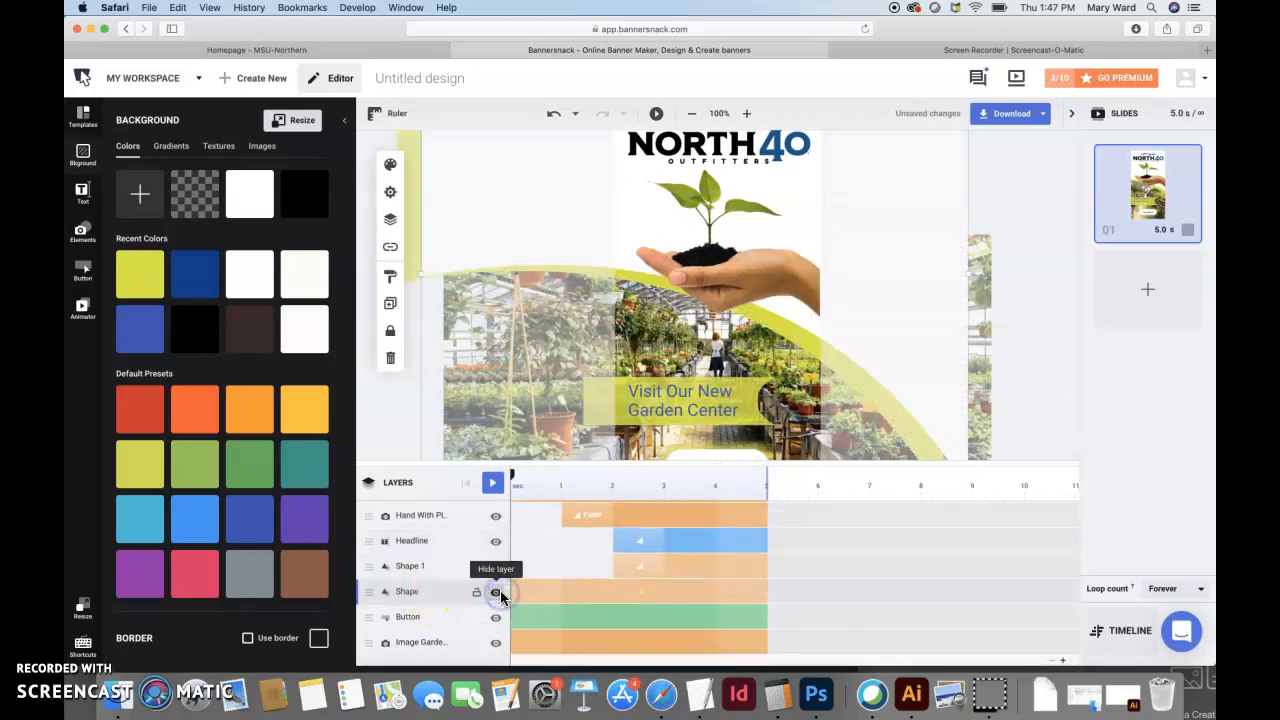
scroll(591, 357, down, 2)
click(495, 618)
click(495, 618)
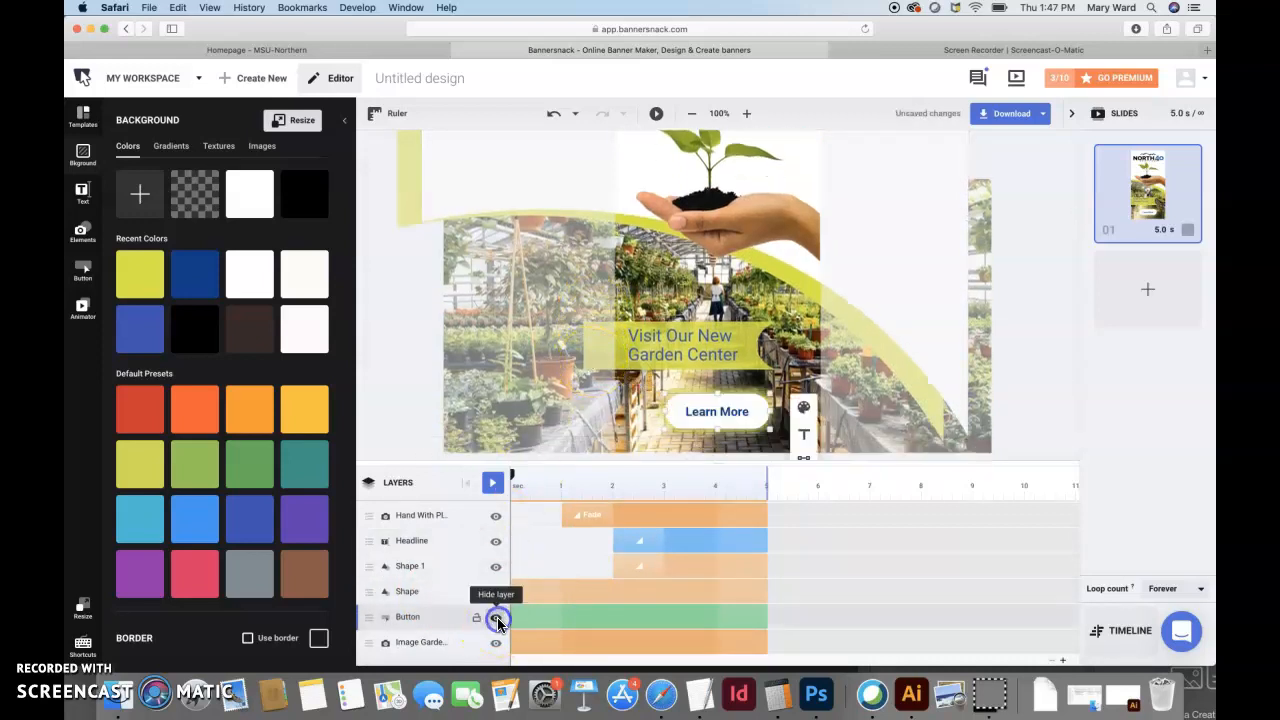
drag(515, 617, 669, 609)
Give the Button layer the Slide up build-in animation.
click(704, 614)
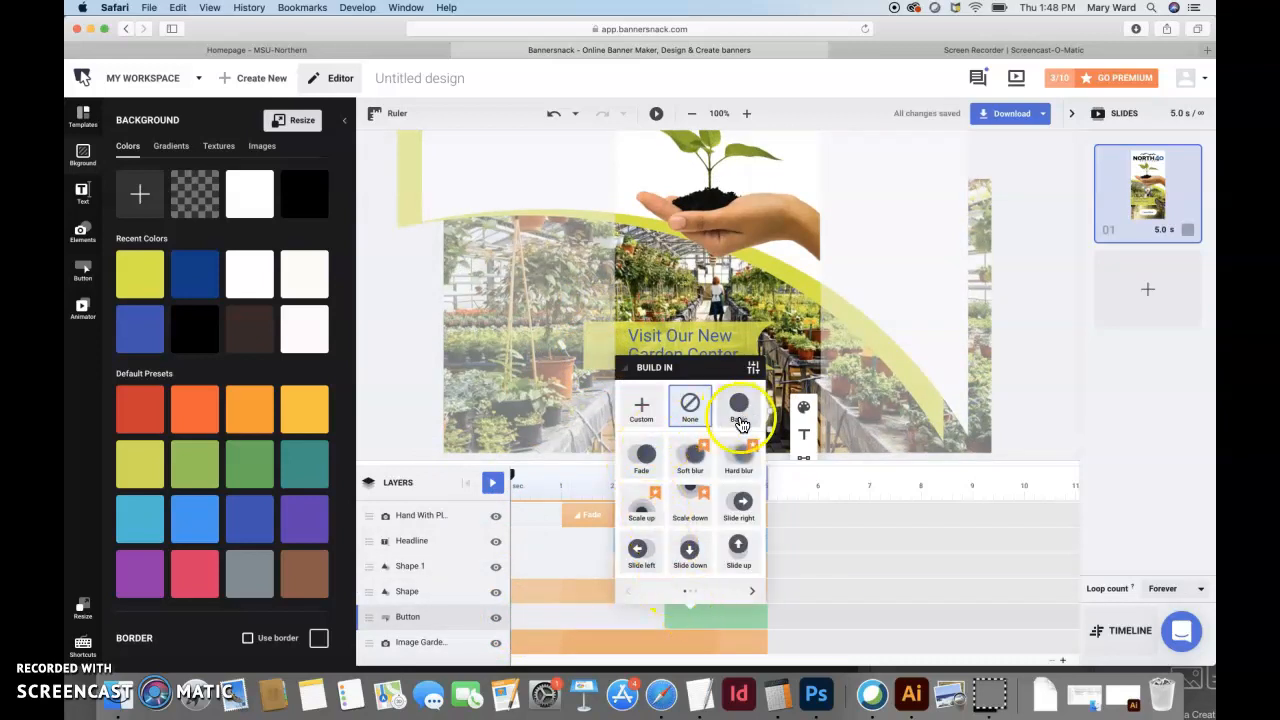
click(642, 412)
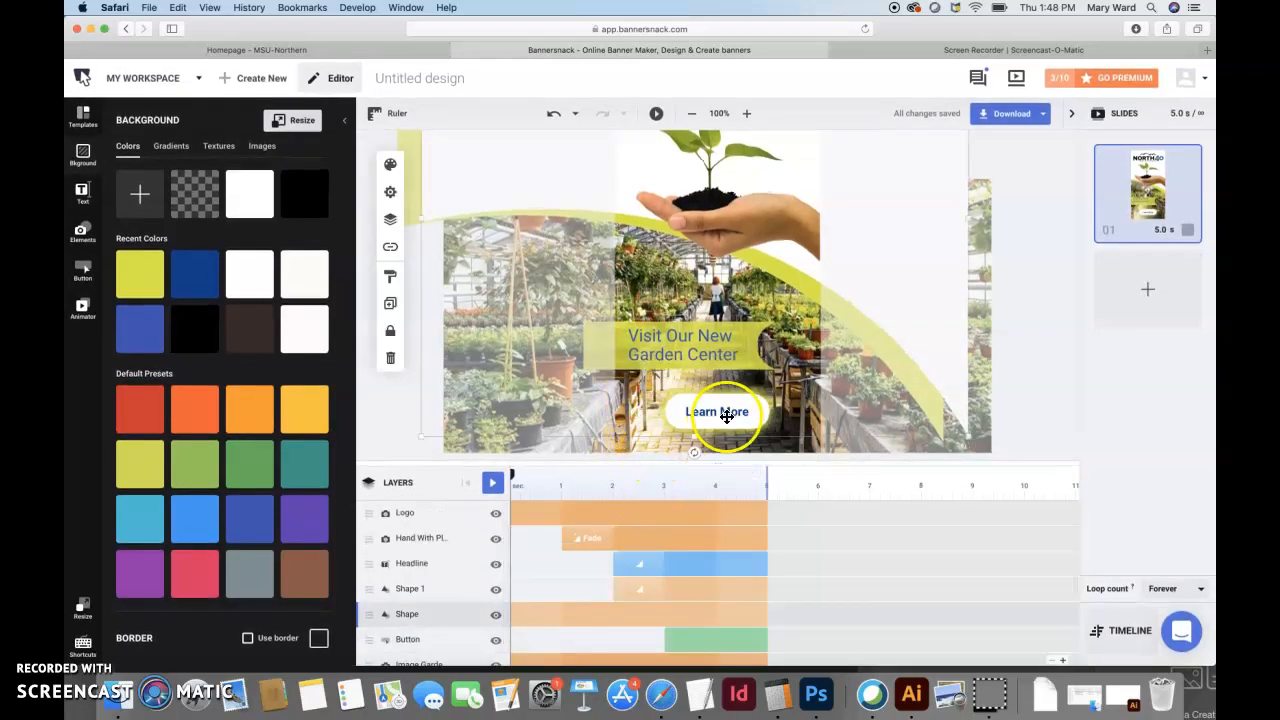
click(692, 643)
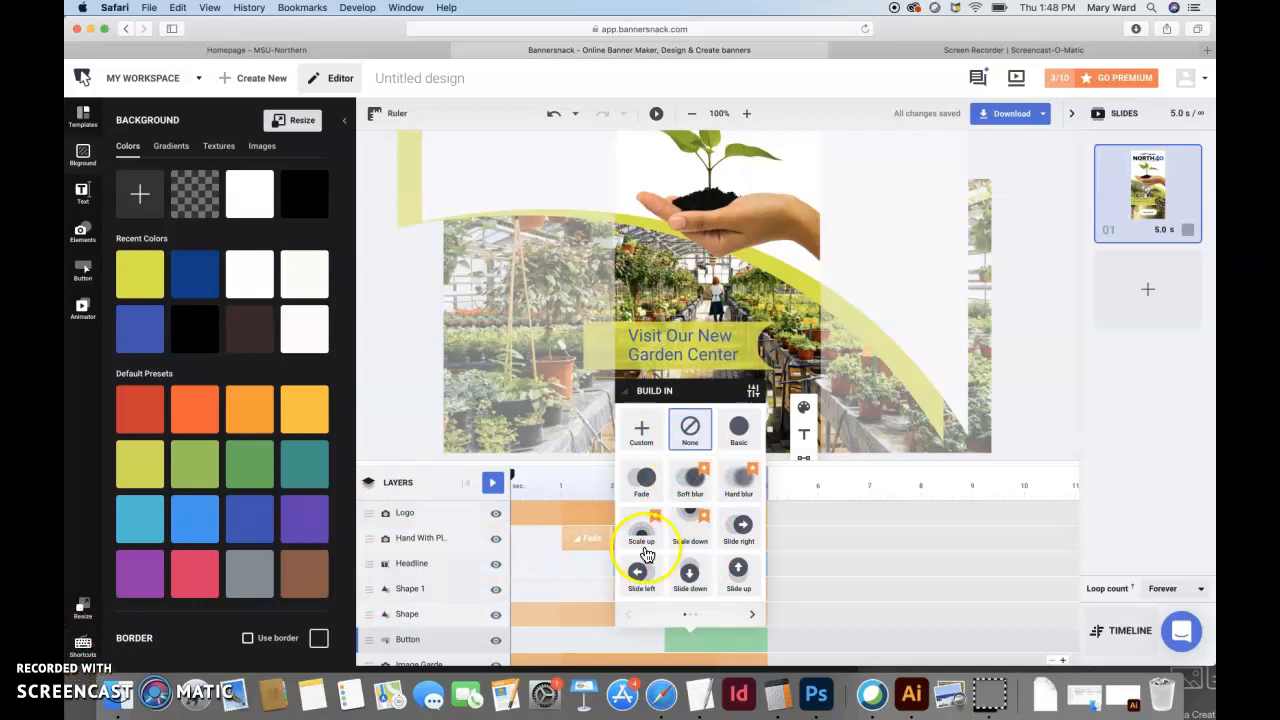
click(740, 576)
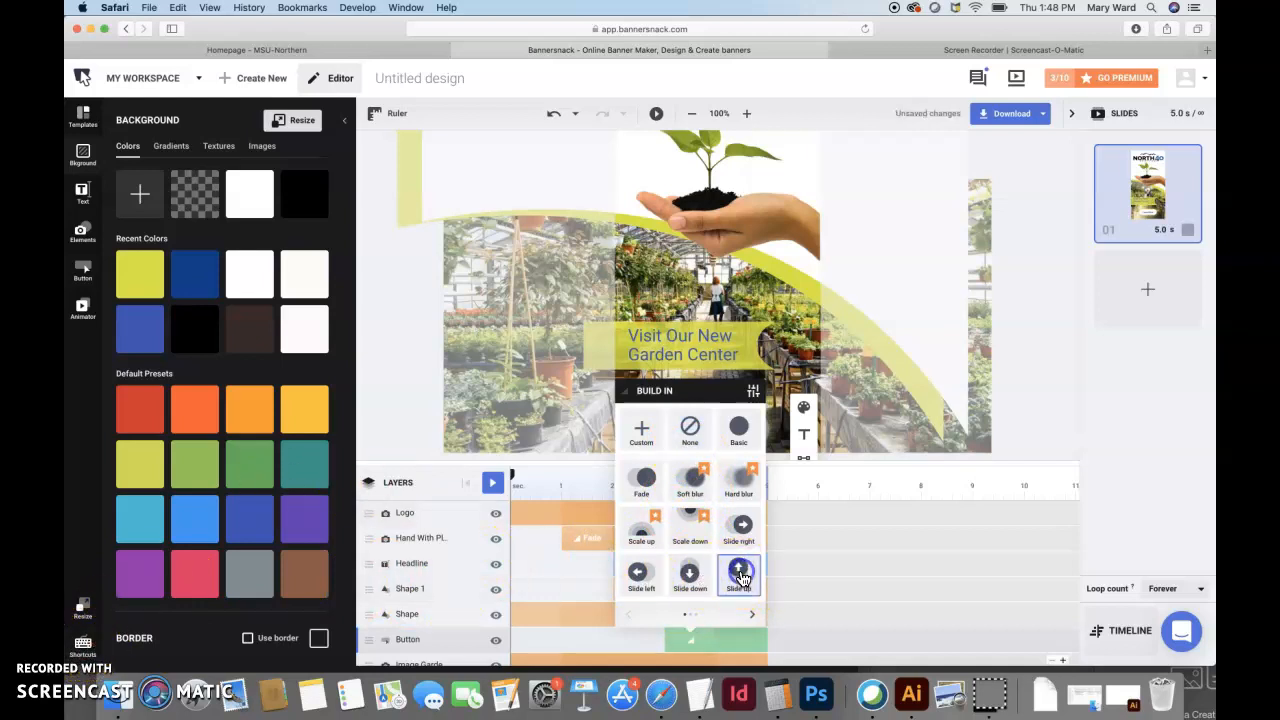
Examine the custom build-in settings of the Button layer: animation type, ease type, tween type and direction options.
click(750, 616)
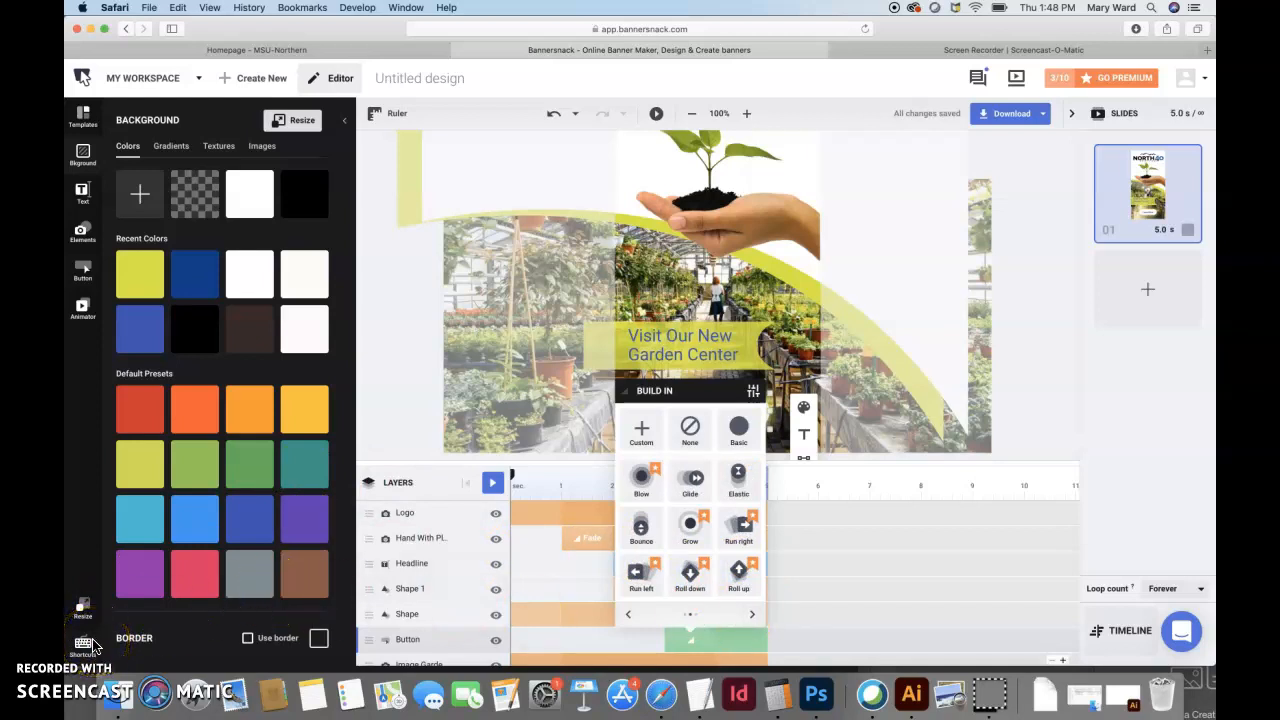
click(645, 437)
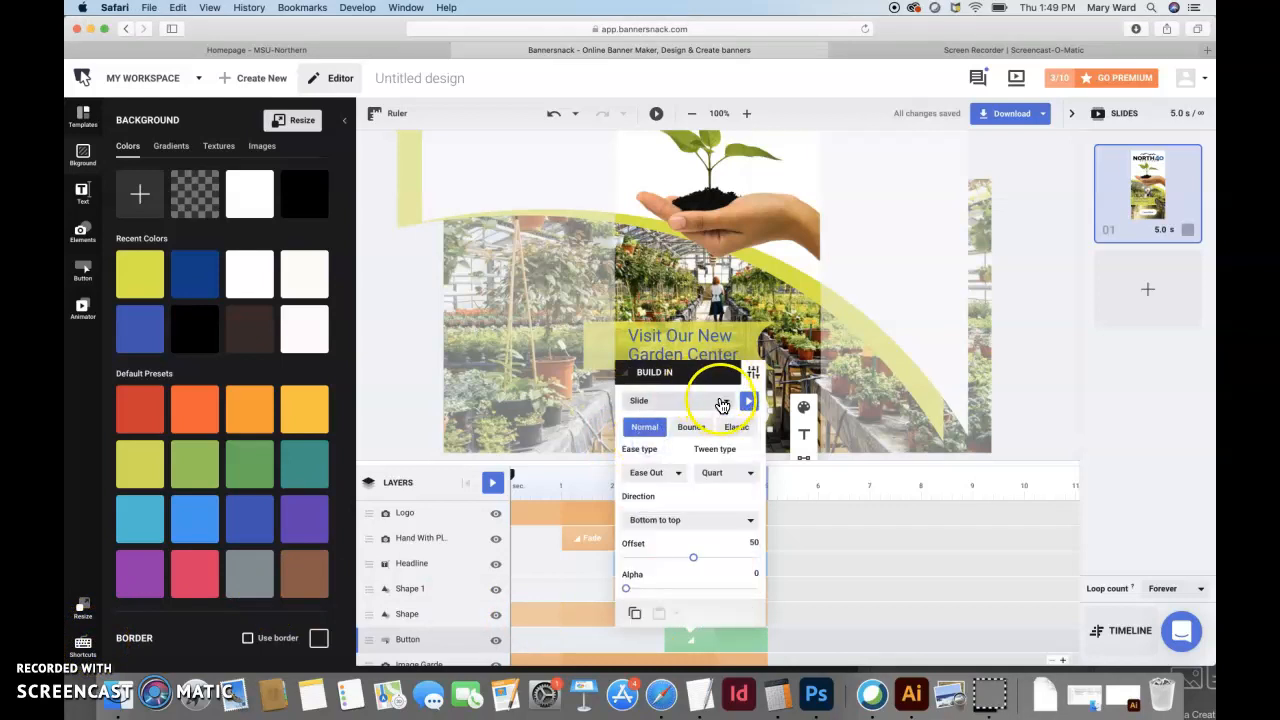
click(722, 402)
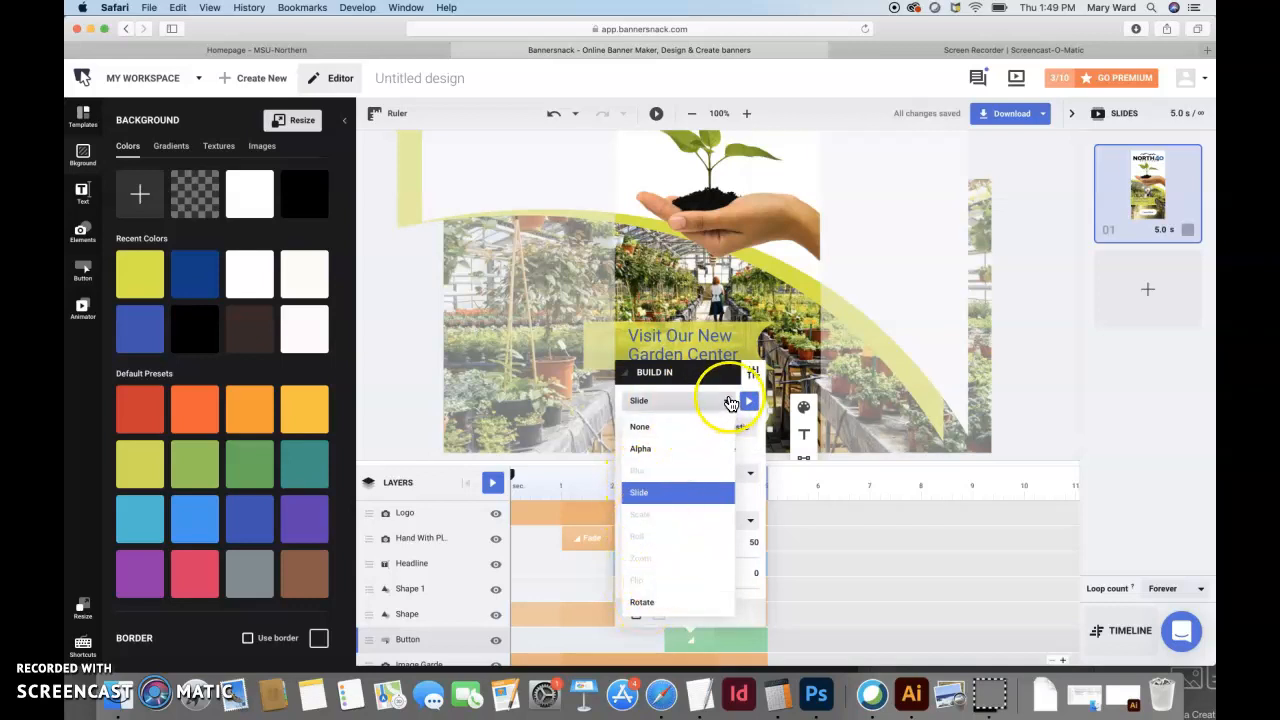
click(727, 401)
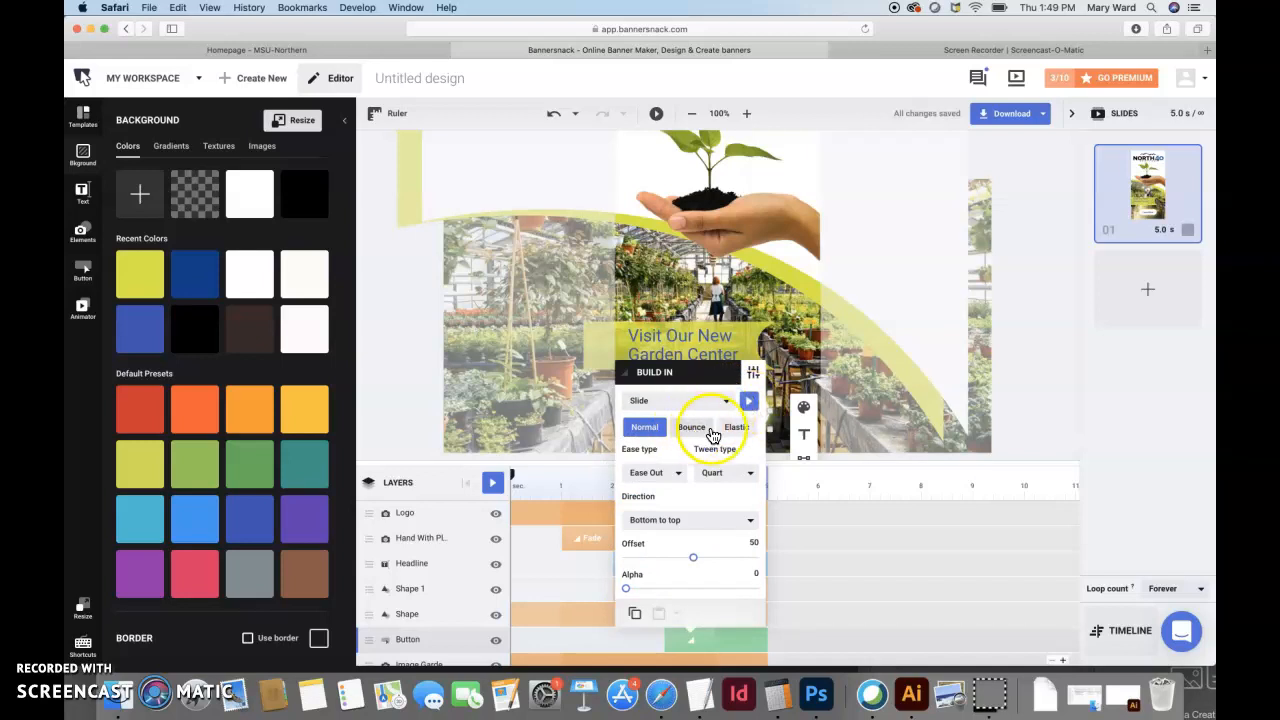
click(679, 478)
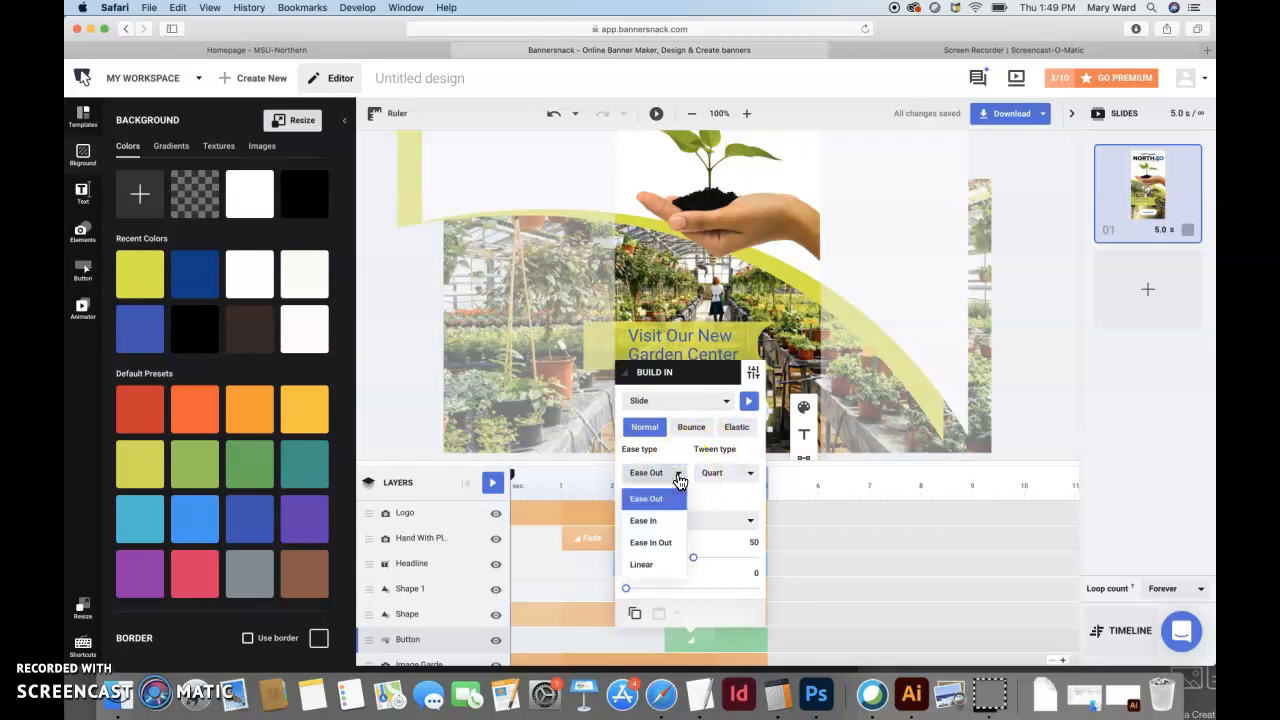
click(679, 479)
click(748, 480)
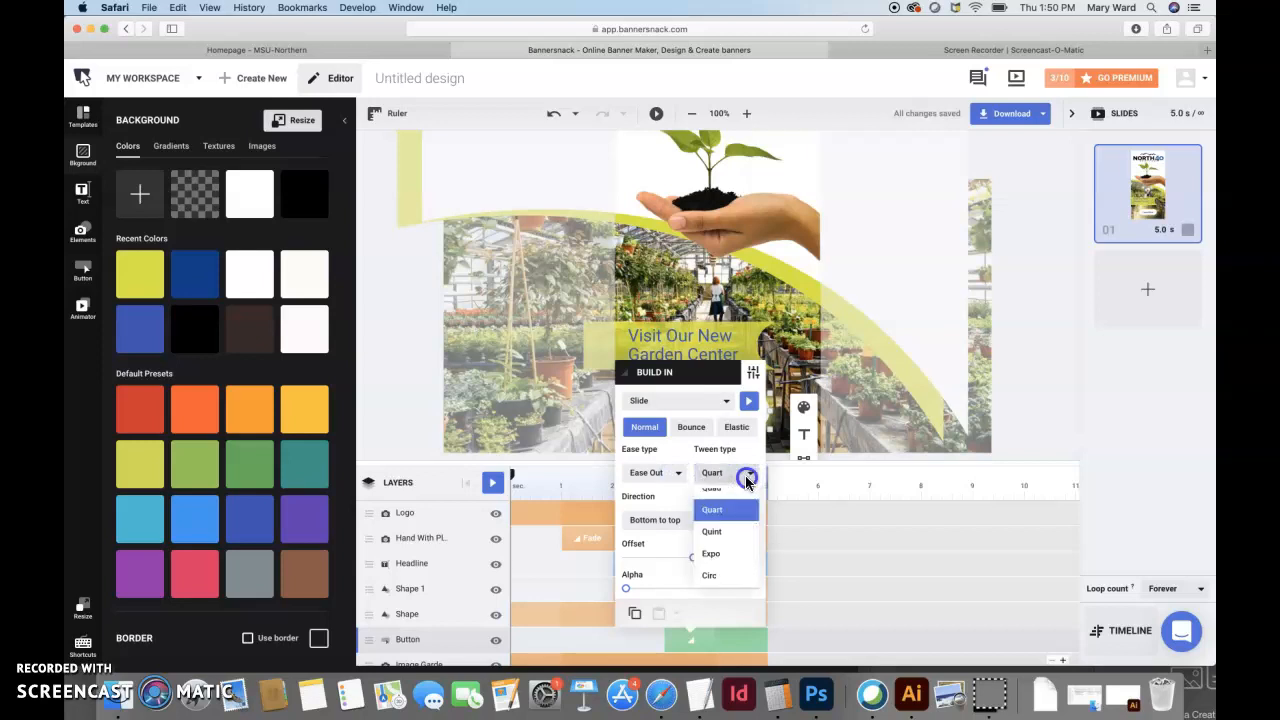
click(748, 480)
click(676, 519)
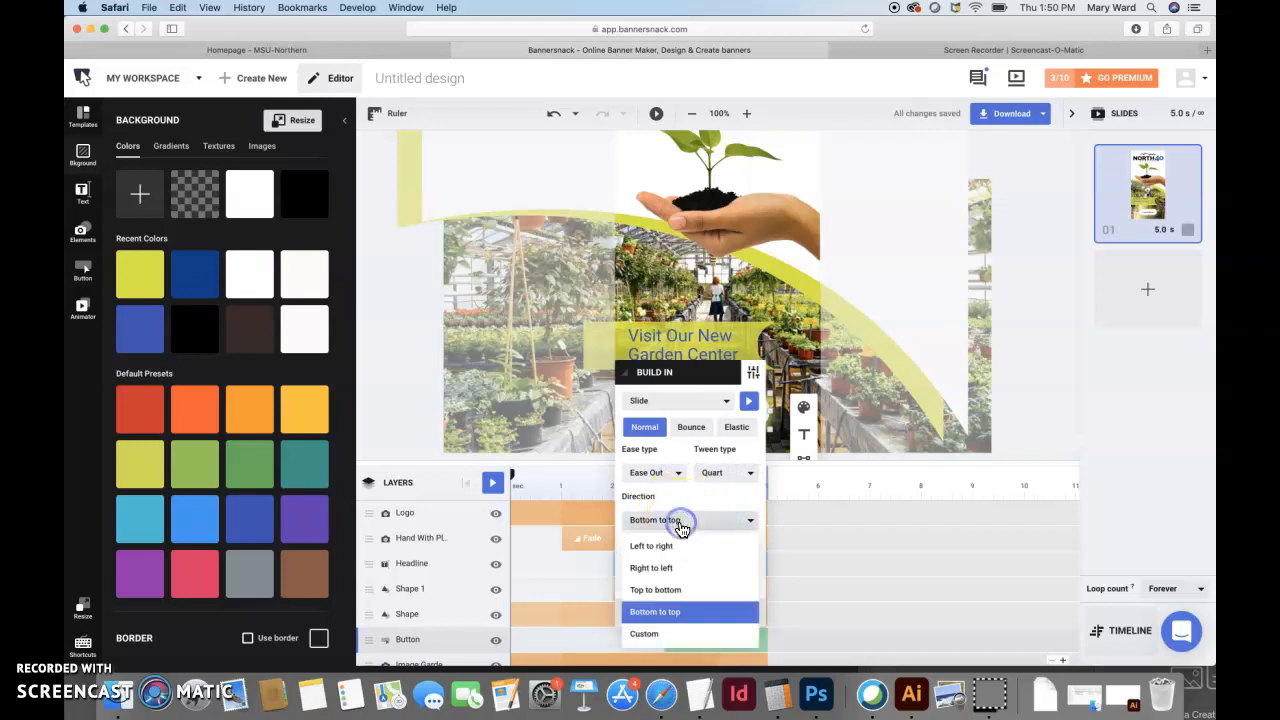
click(680, 521)
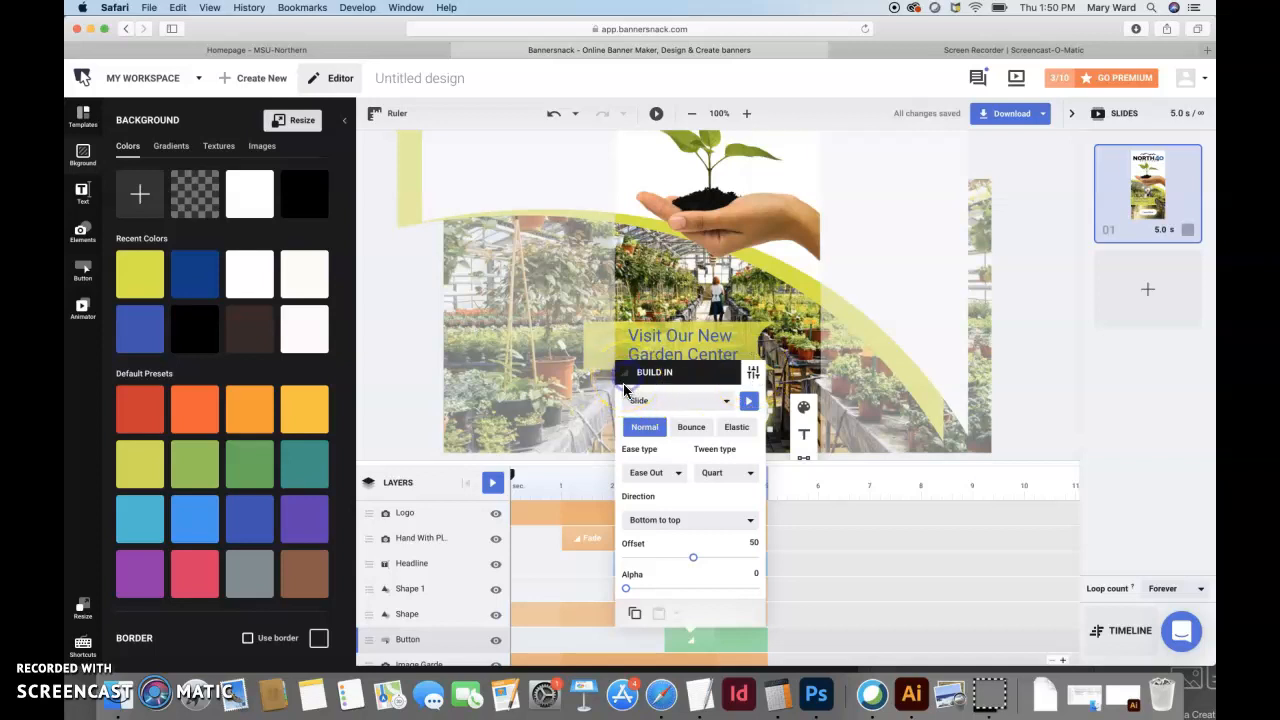
Return to the build-in presets for the Button layer, look through the remaining pages and select the Logo layer.
click(752, 373)
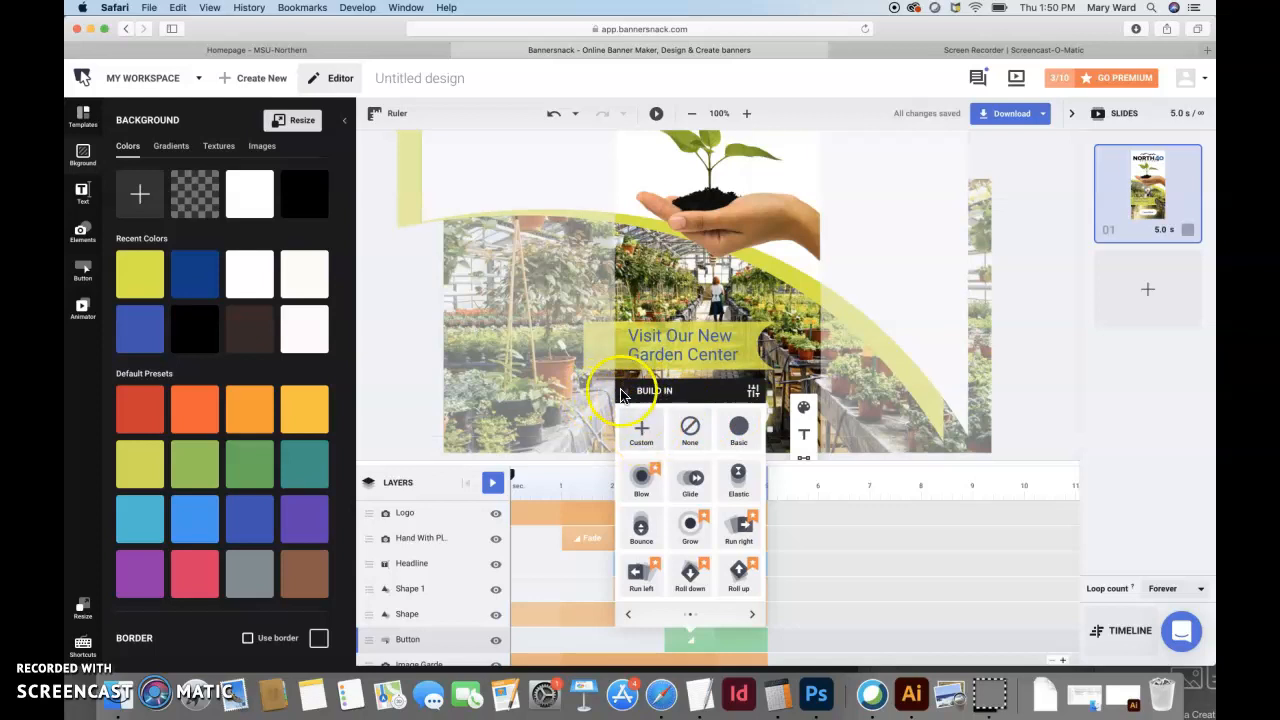
click(752, 616)
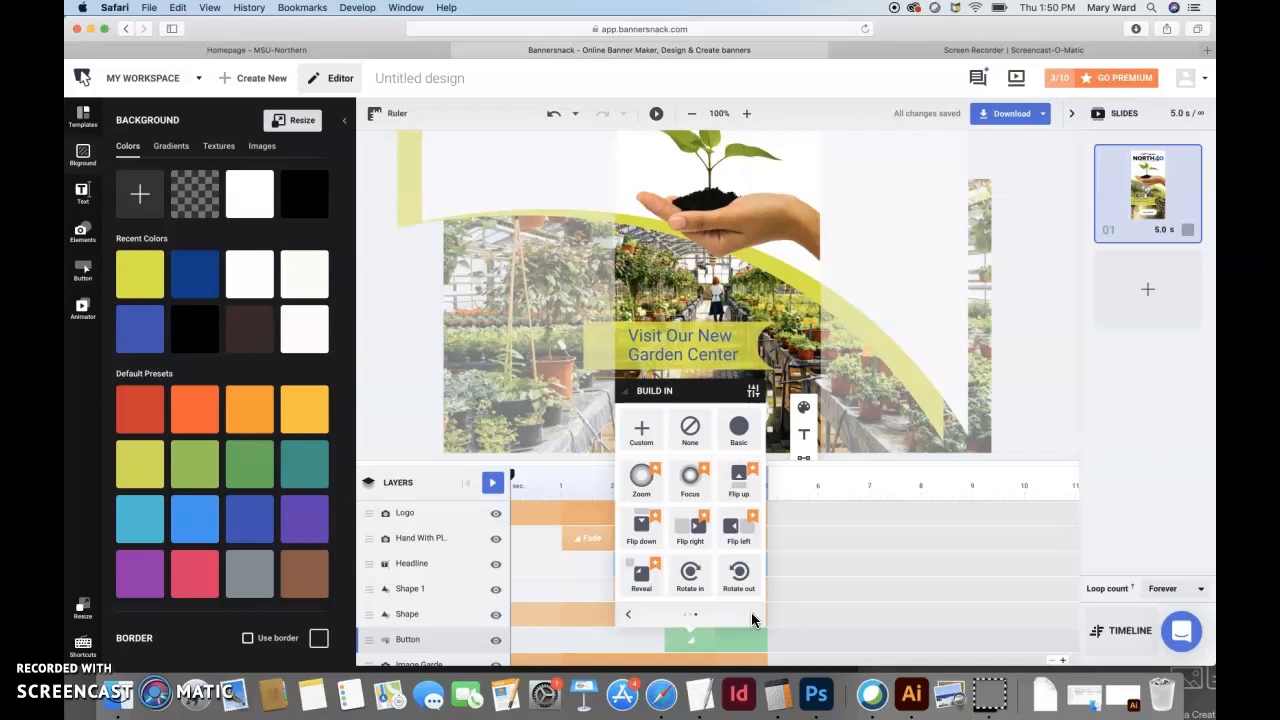
click(751, 614)
click(631, 616)
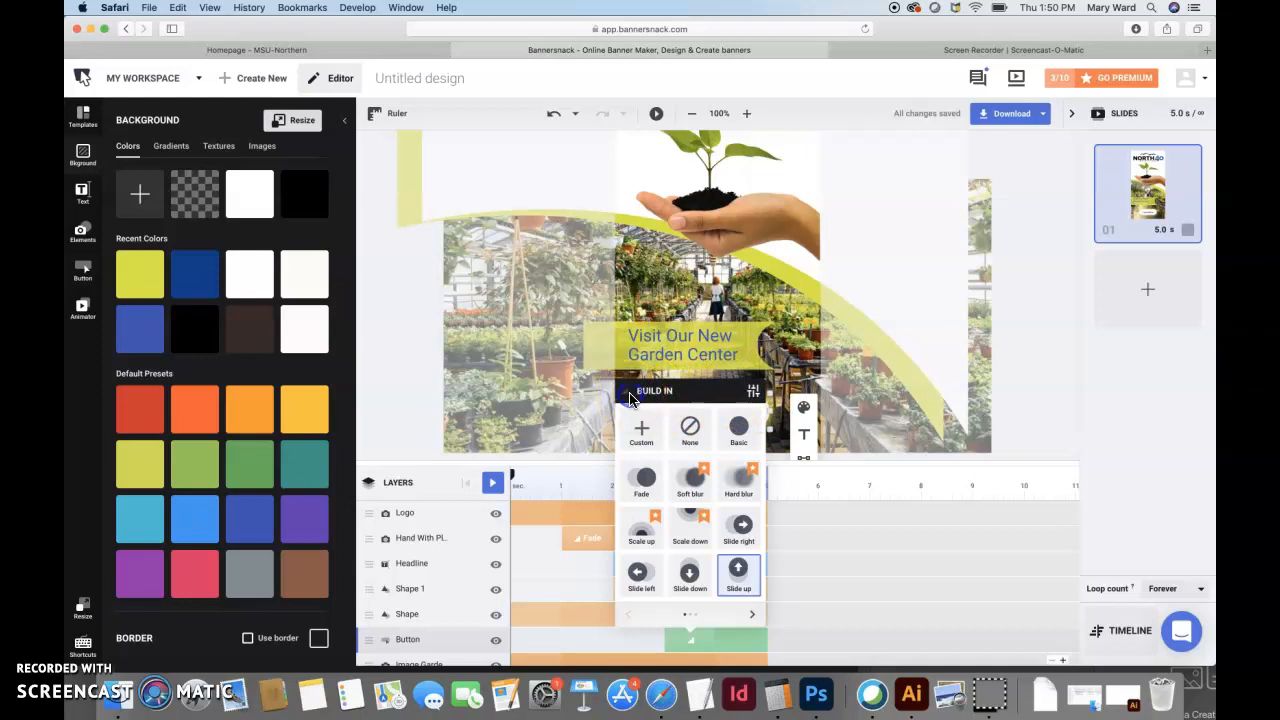
click(414, 513)
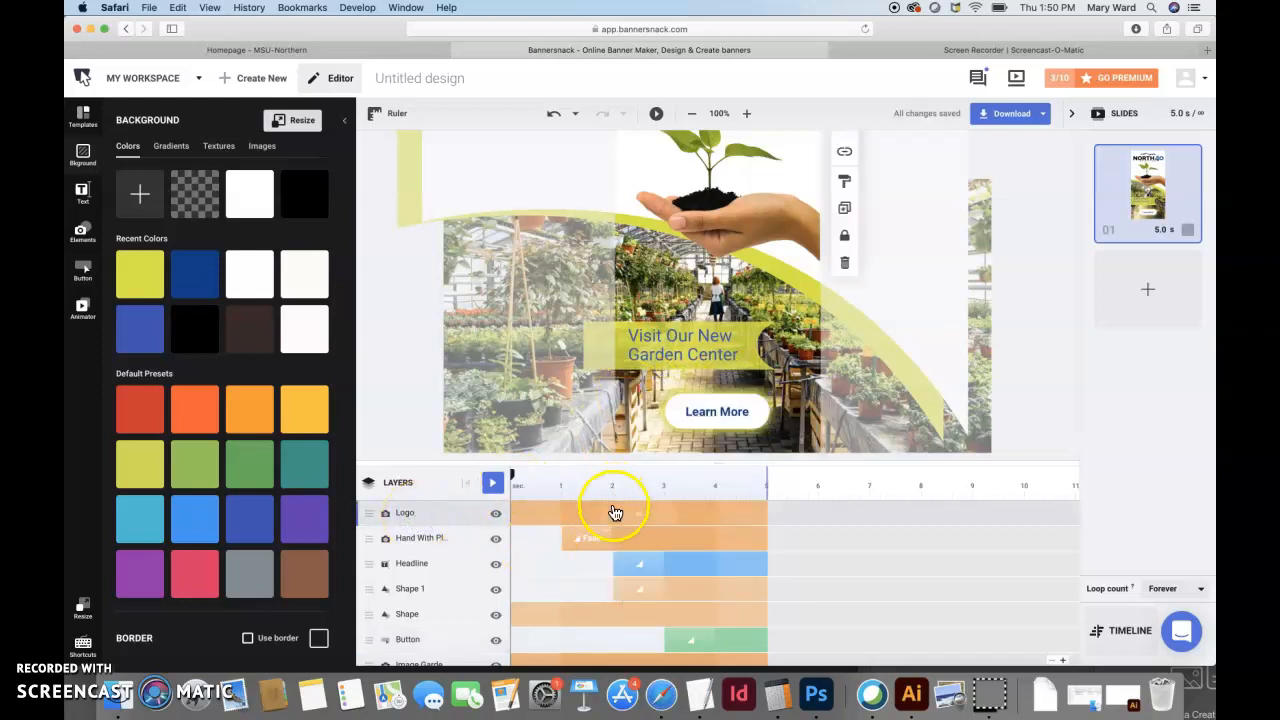
mouse_move(512, 474)
mouse_down()
mouse_move(620, 478)
mouse_move(510, 478)
mouse_up()
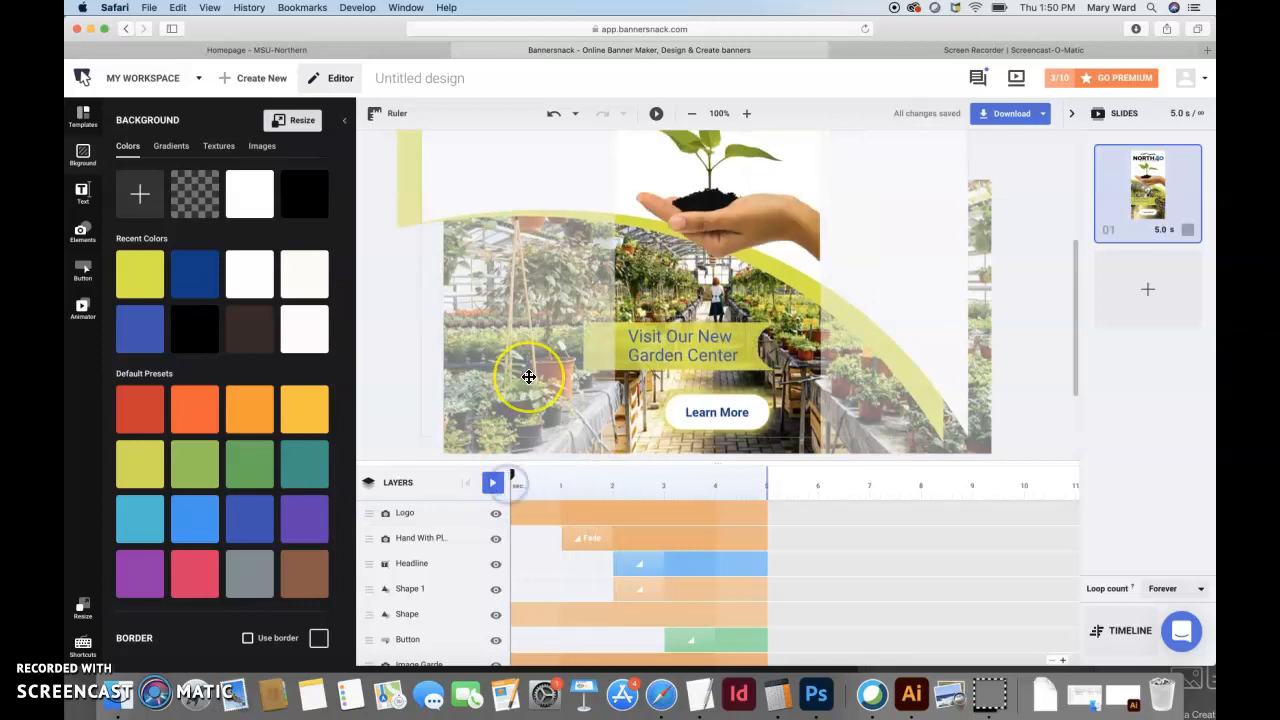
scroll(528, 376, up, 5)
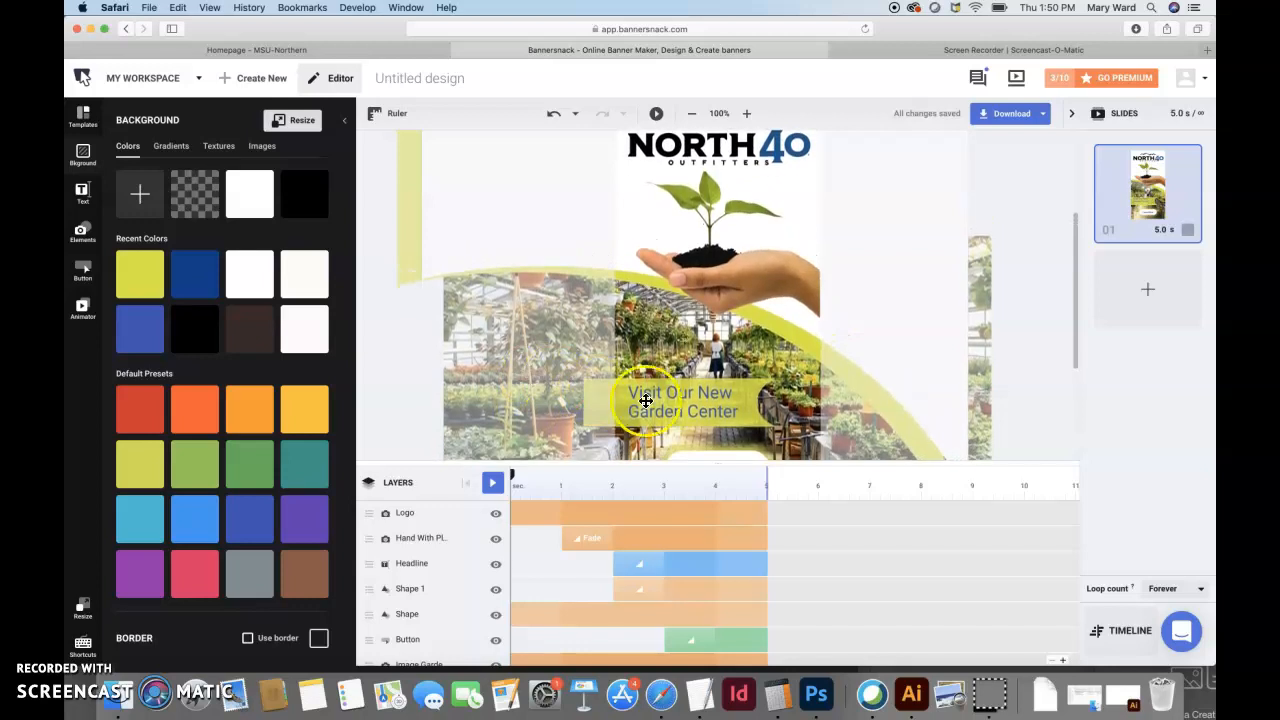
click(651, 491)
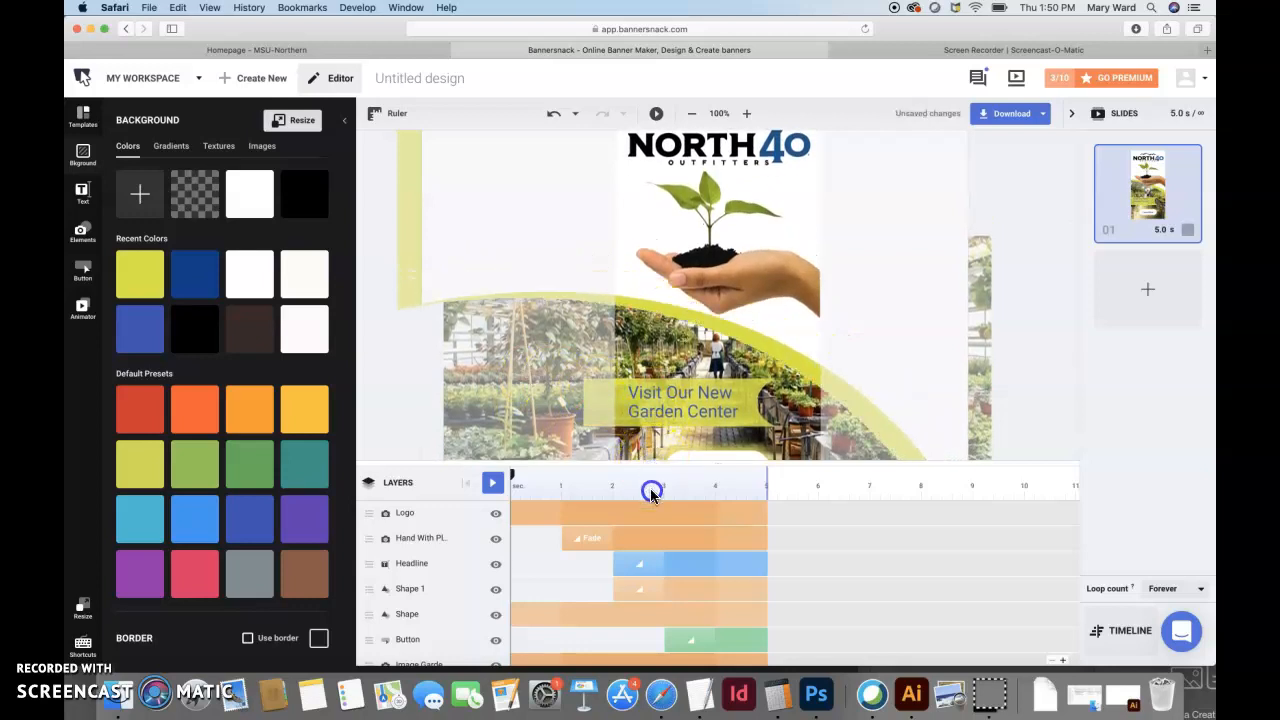
key(super+z)
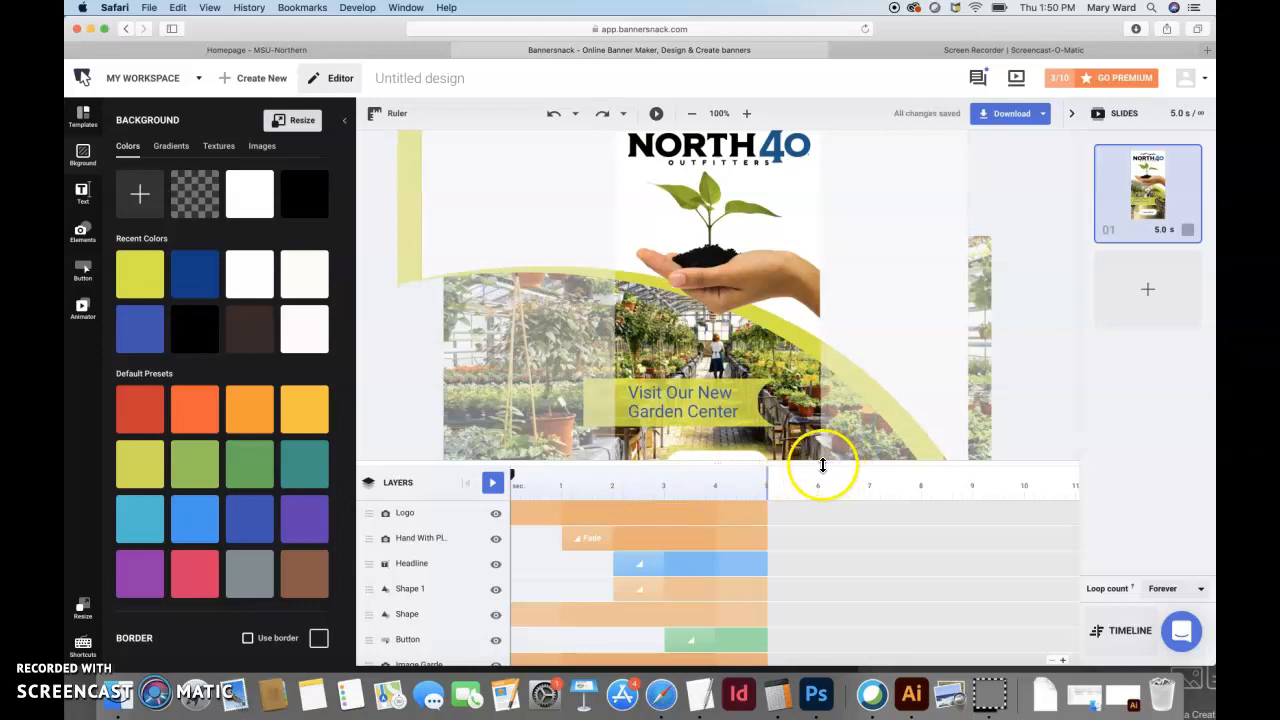
Shrink the timeline area to reveal the Learn More button and scrub the animation from the start to 5 seconds.
click(92, 642)
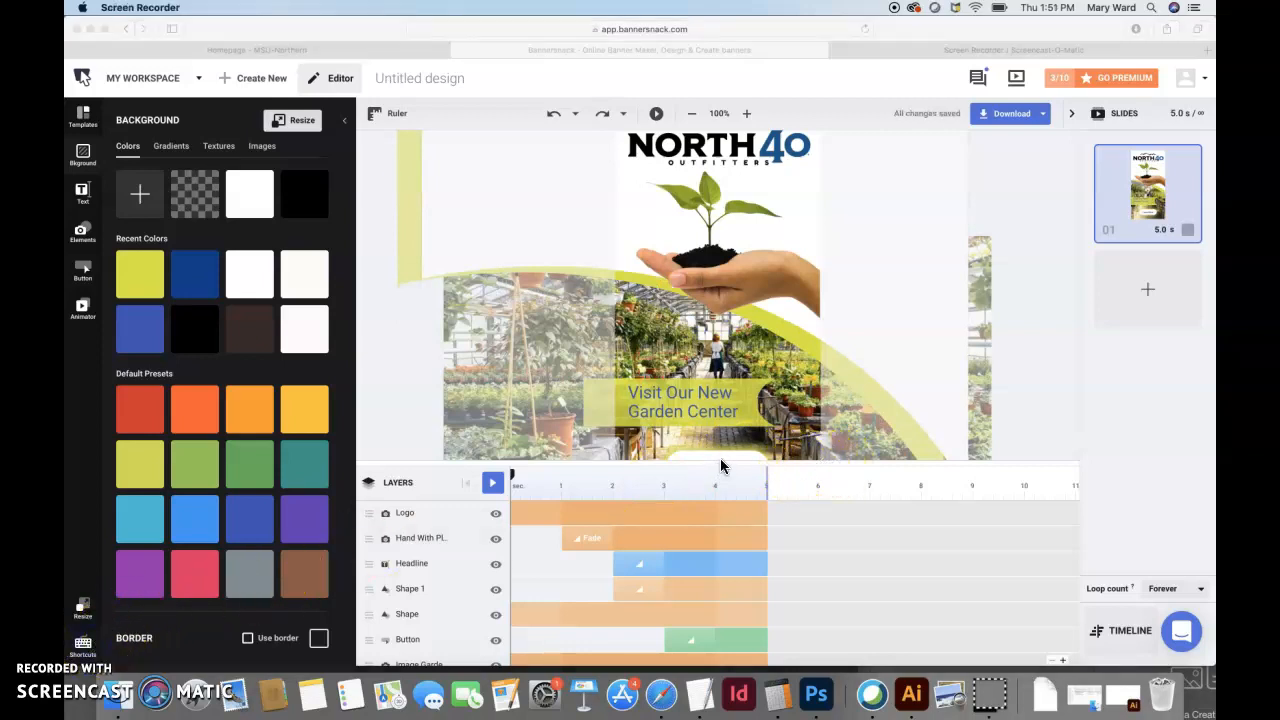
click(720, 460)
drag(717, 463, 724, 510)
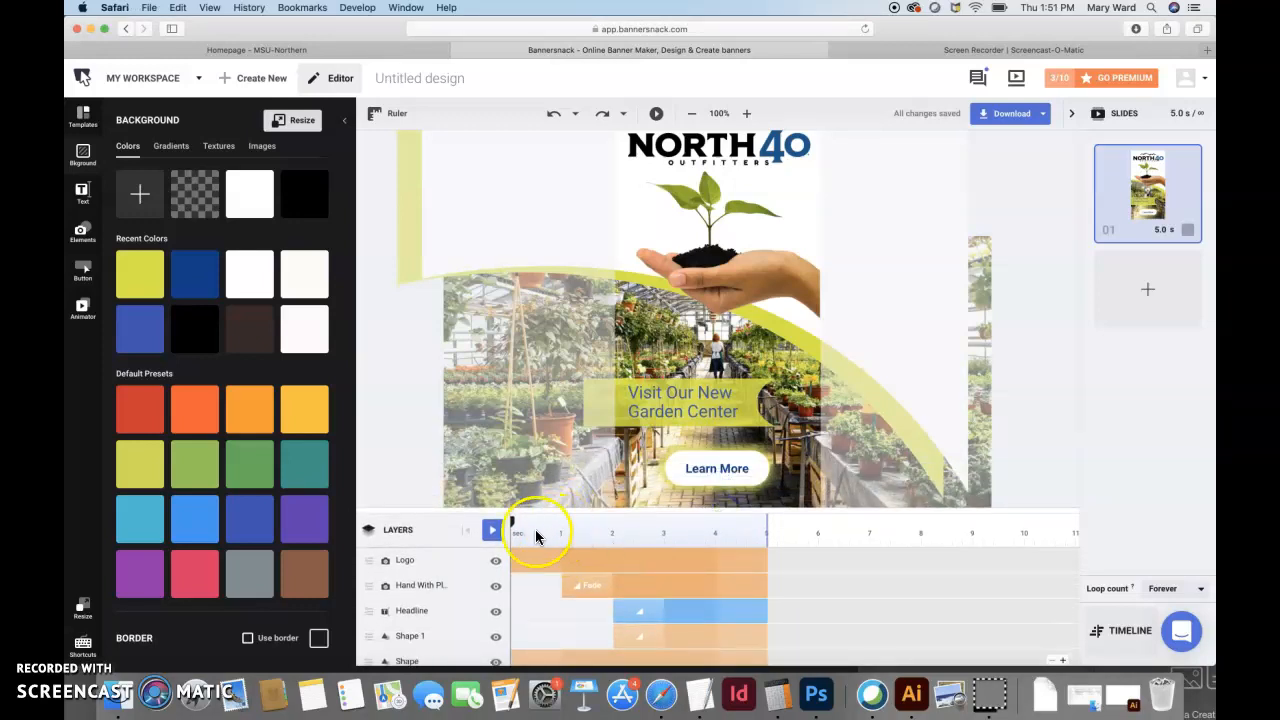
drag(513, 521, 772, 516)
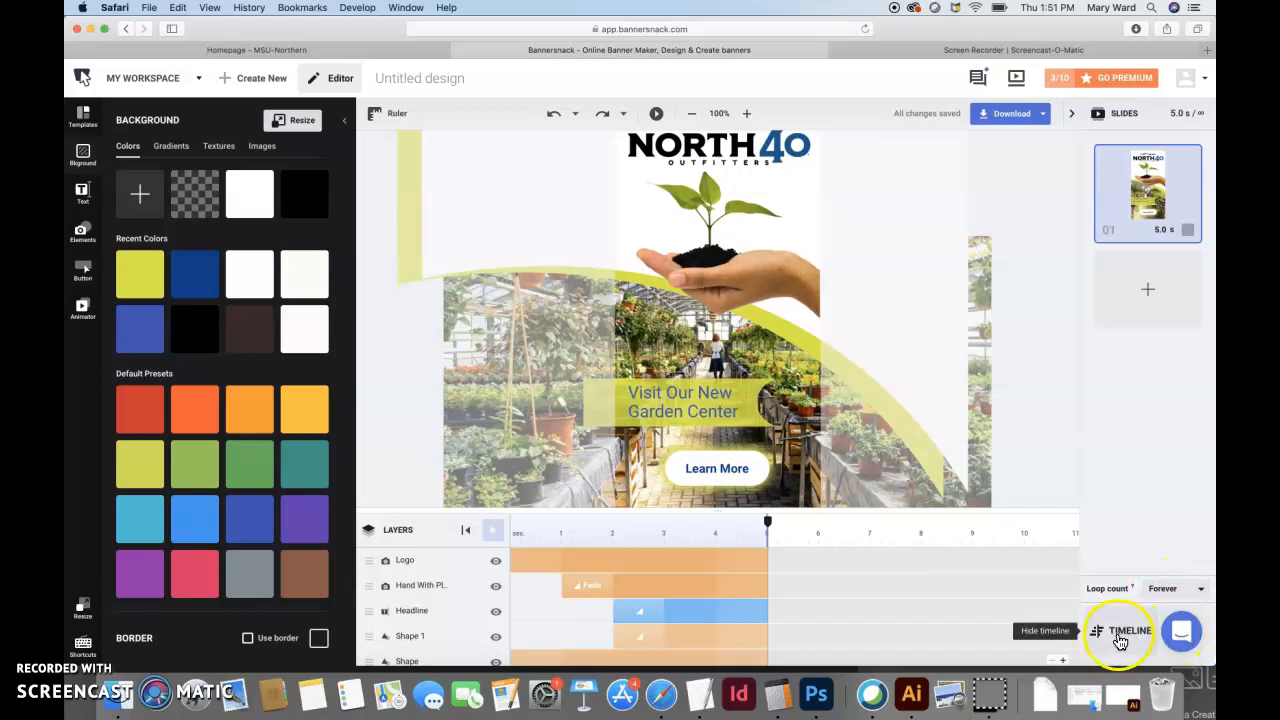
scroll(586, 586, down, 2)
scroll(590, 588, up, 2)
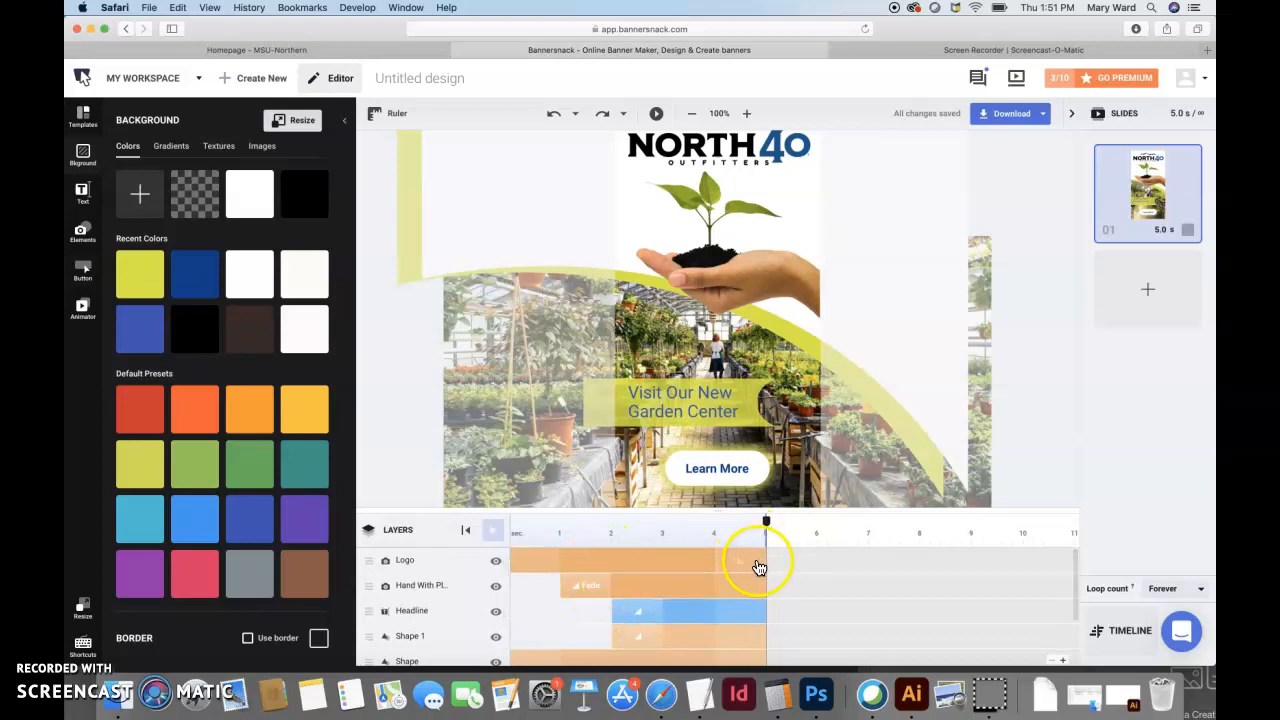
Try the Fade build-in animation on the Logo layer and preview it by scrubbing the timeline.
click(756, 568)
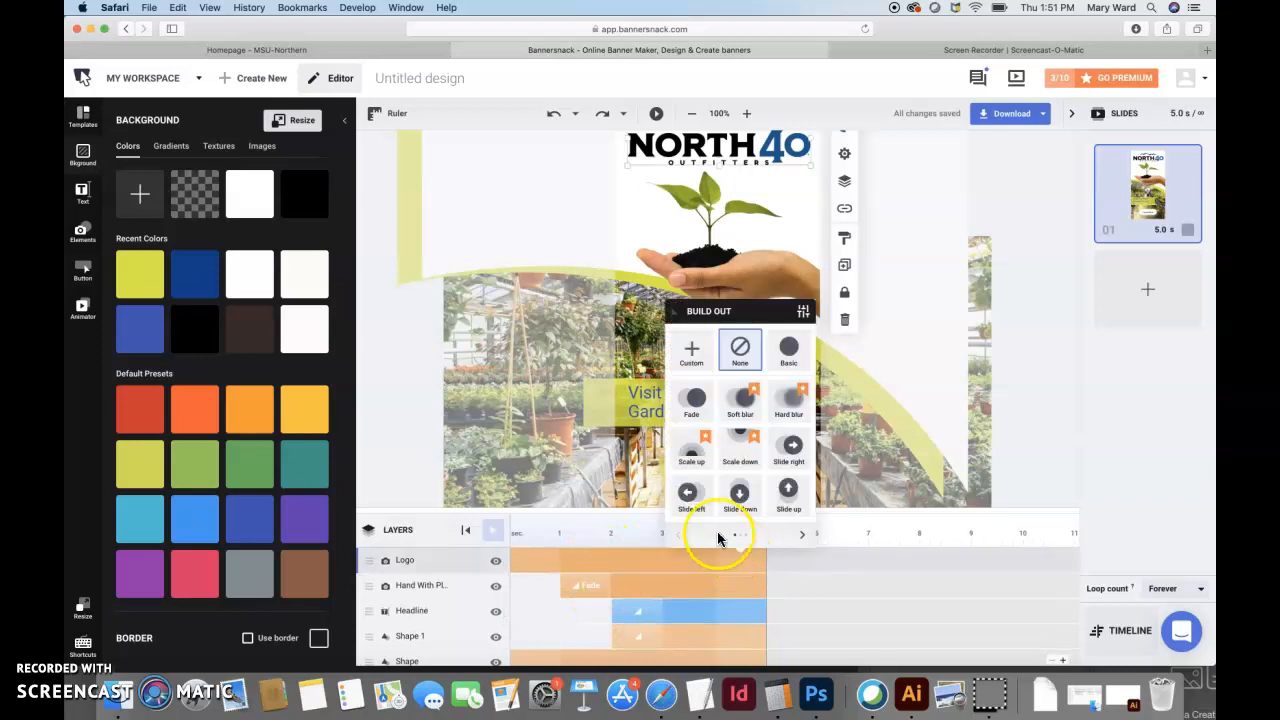
click(526, 566)
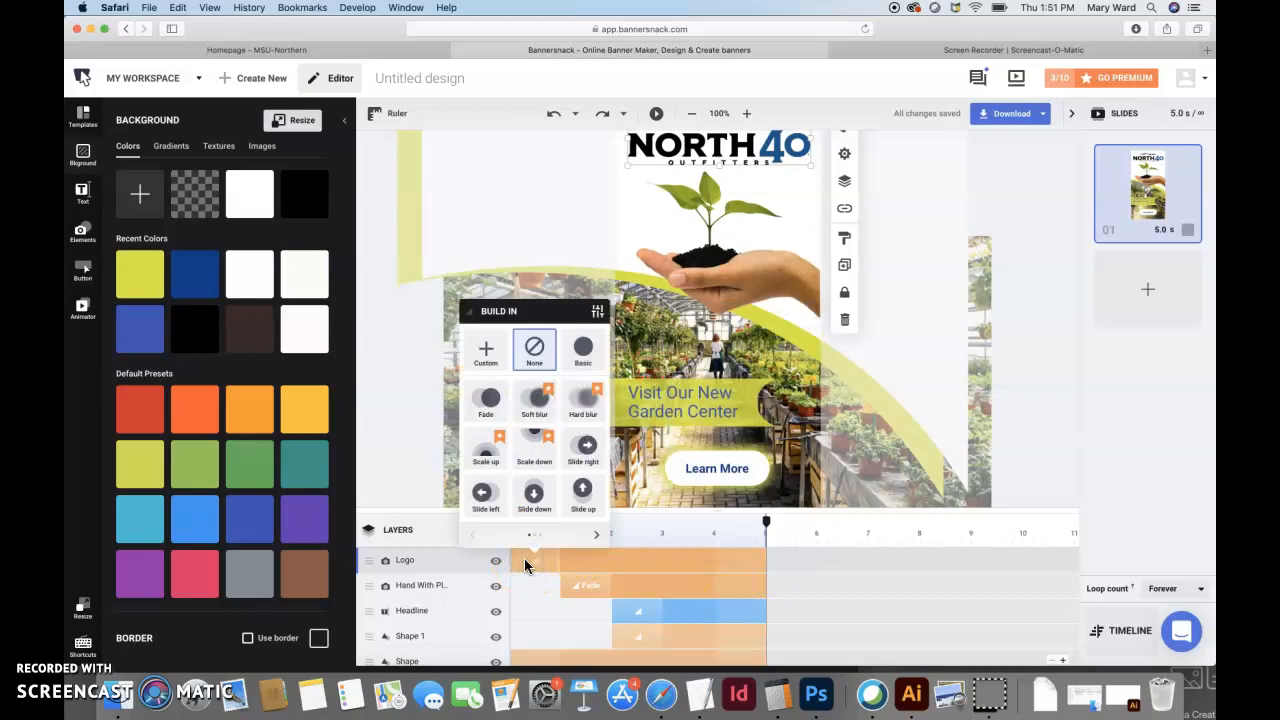
click(489, 390)
click(493, 415)
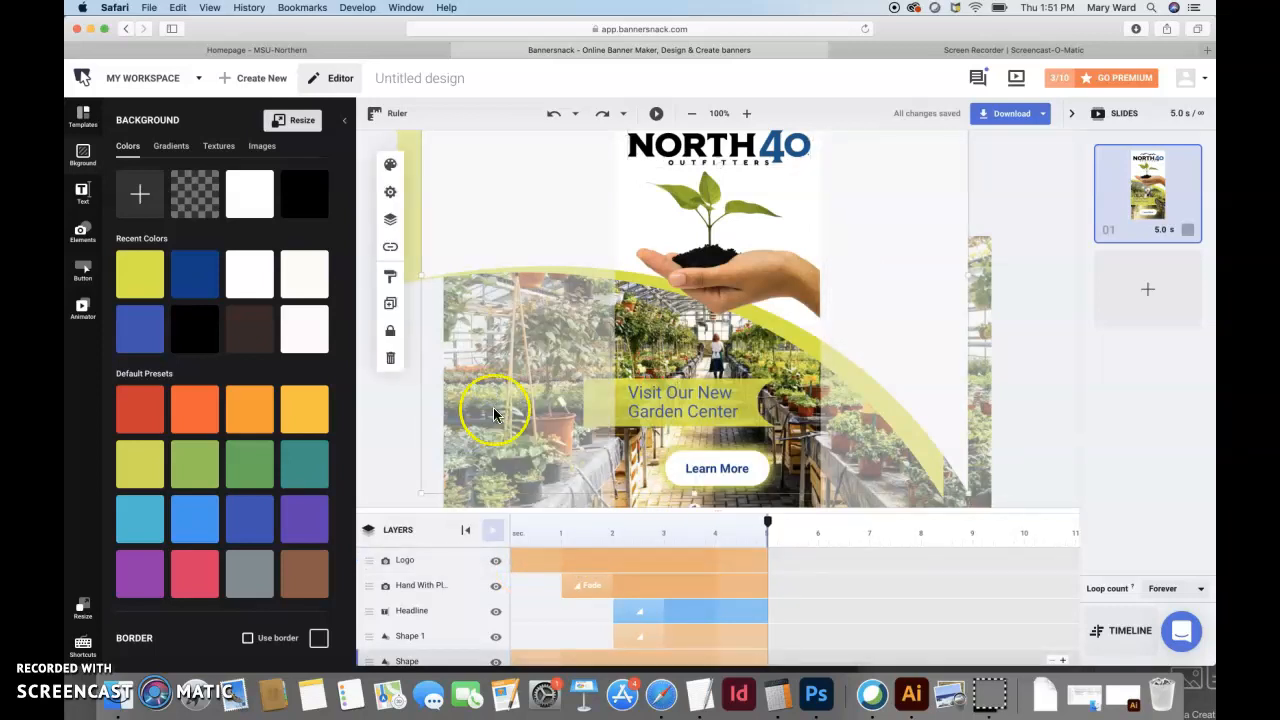
click(529, 568)
click(487, 402)
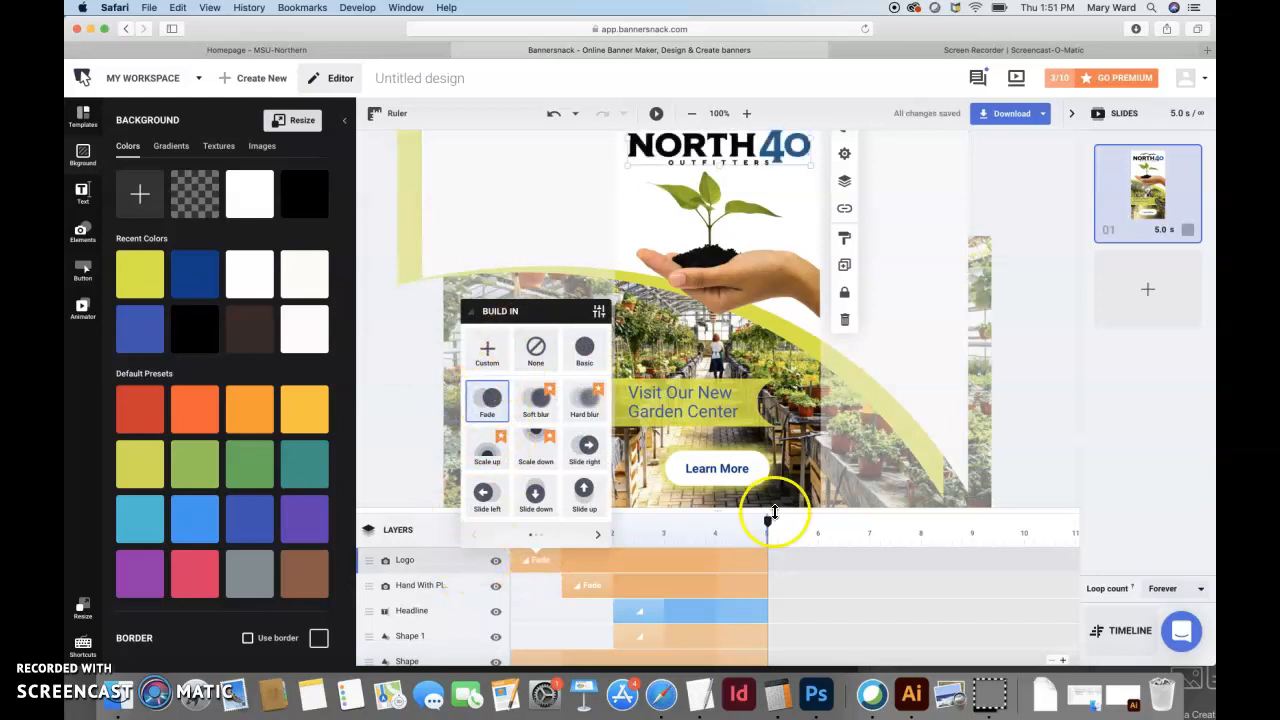
mouse_move(766, 522)
mouse_down()
mouse_move(491, 525)
mouse_move(783, 514)
mouse_move(449, 534)
mouse_move(771, 523)
mouse_up()
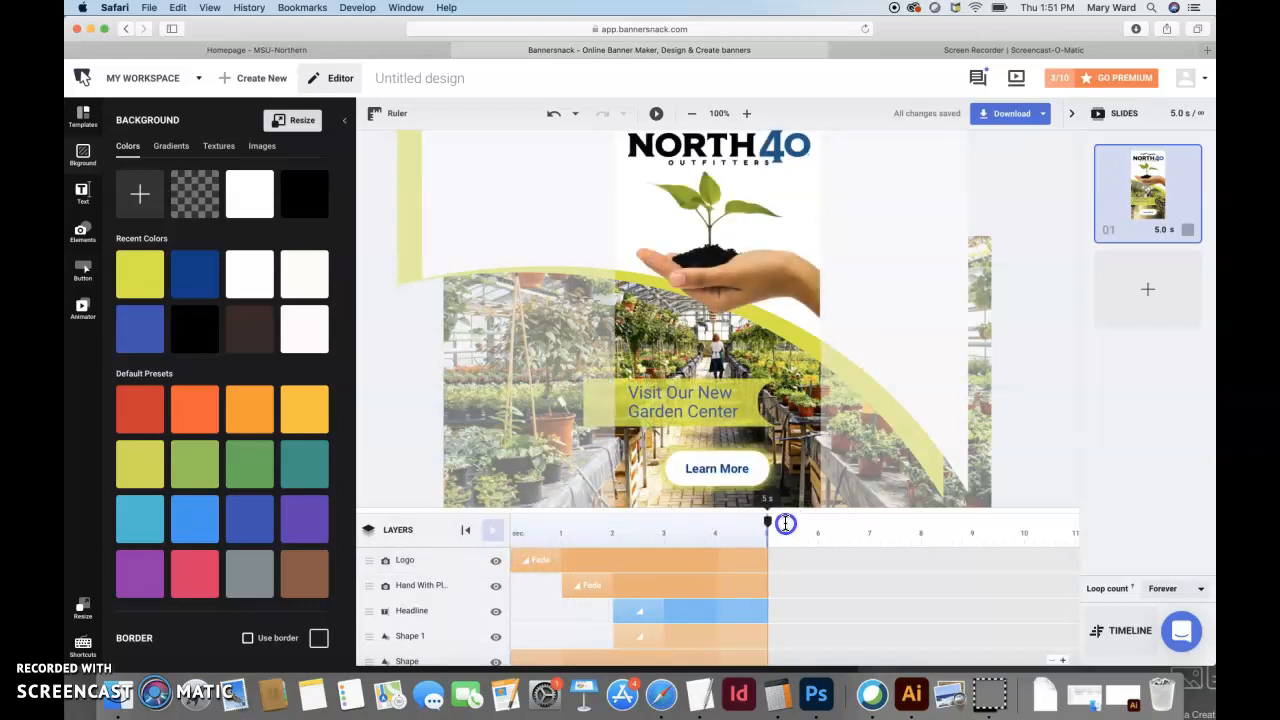
Look through the Logo layer's build-in presets again and set its build-in animation to None.
click(538, 566)
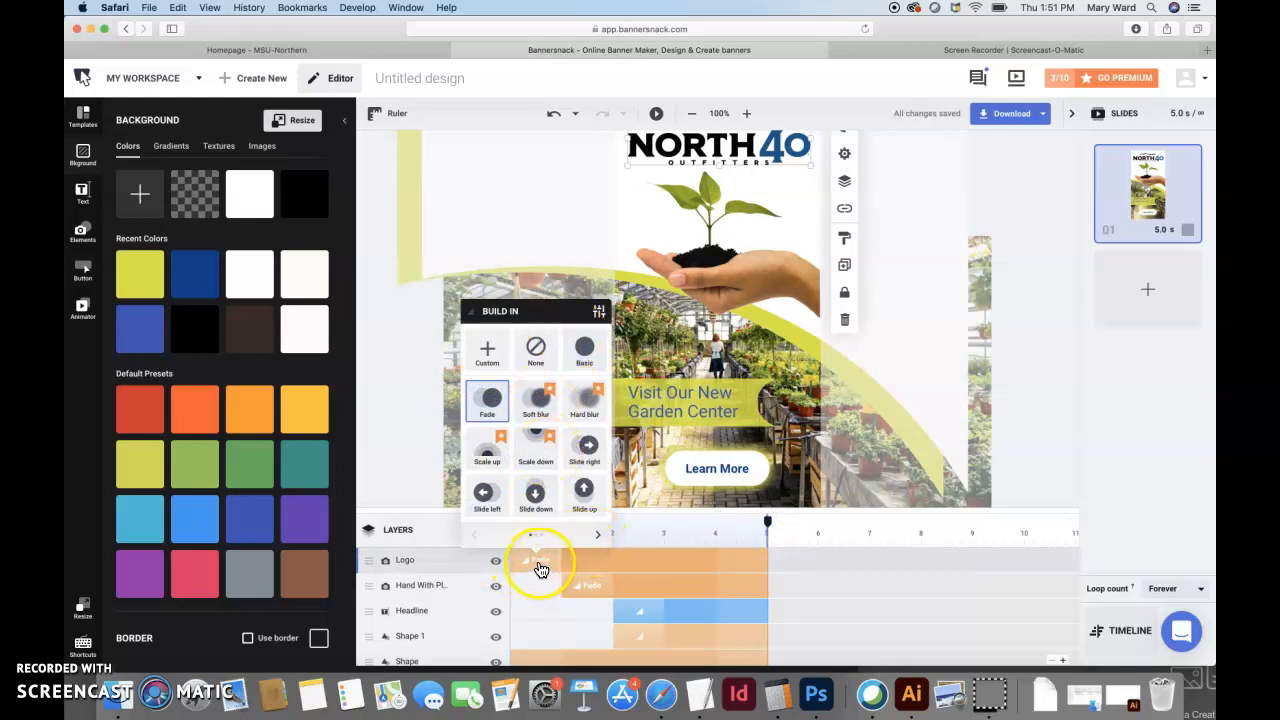
click(539, 599)
click(539, 563)
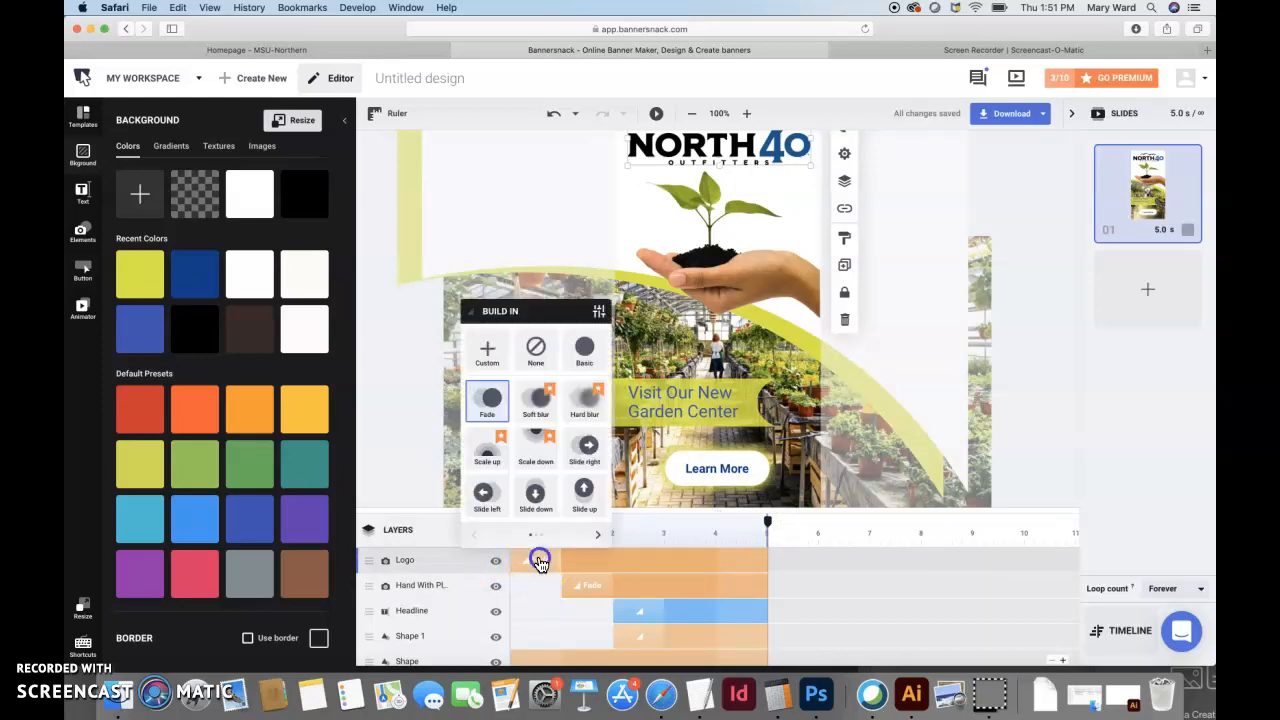
click(597, 537)
click(539, 565)
click(536, 349)
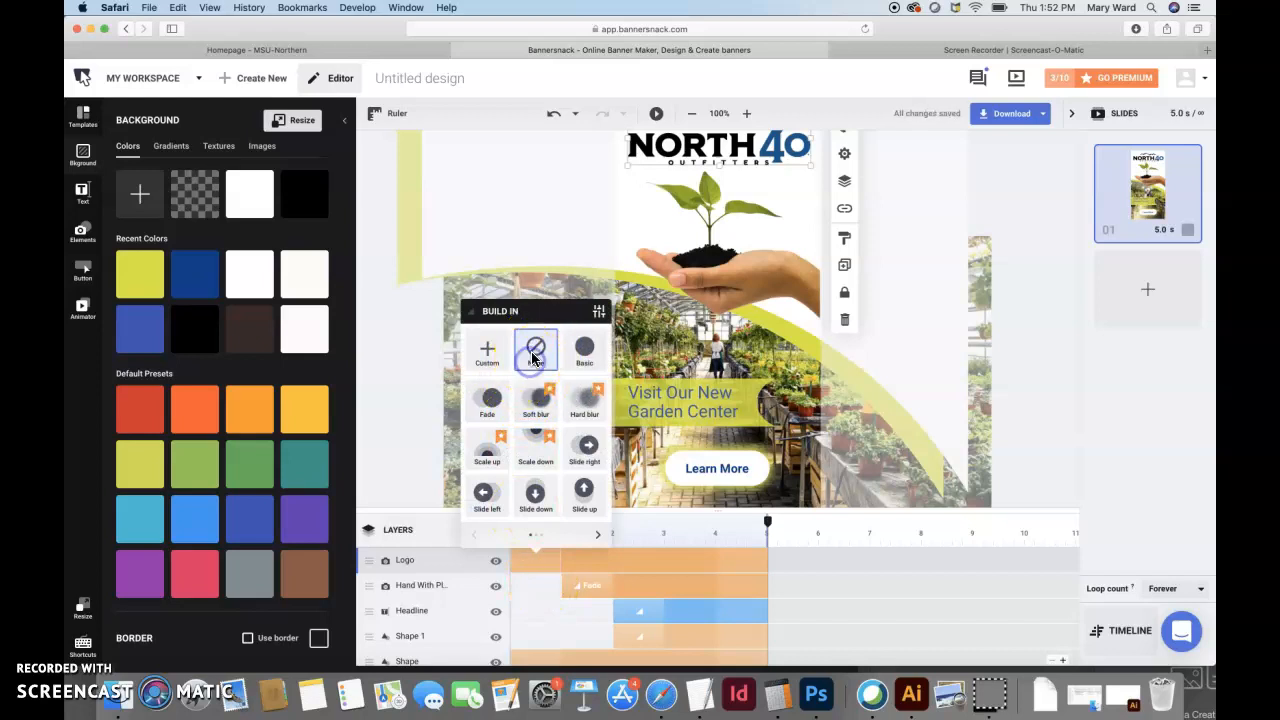
Close the build-in presets and look over the lower layers and the banner up to its logo.
click(853, 534)
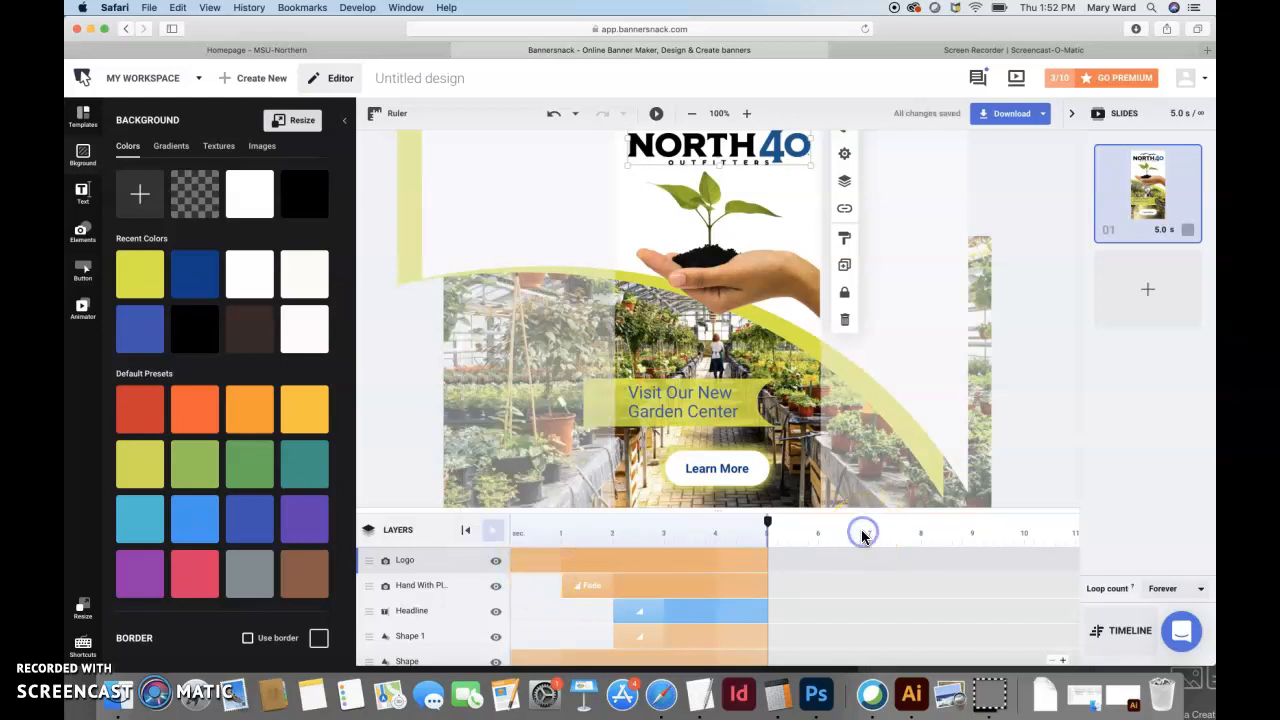
scroll(518, 598, down, 2)
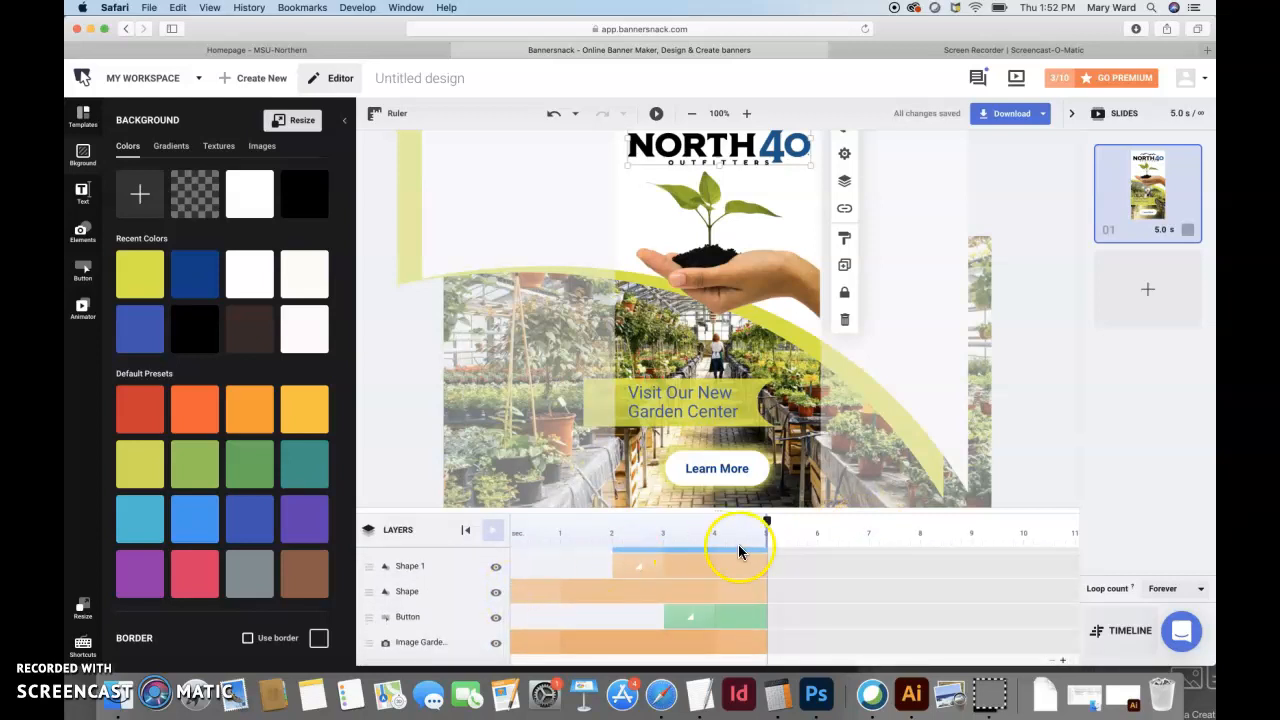
mouse_move(765, 521)
mouse_down()
mouse_move(494, 531)
mouse_move(787, 530)
mouse_up()
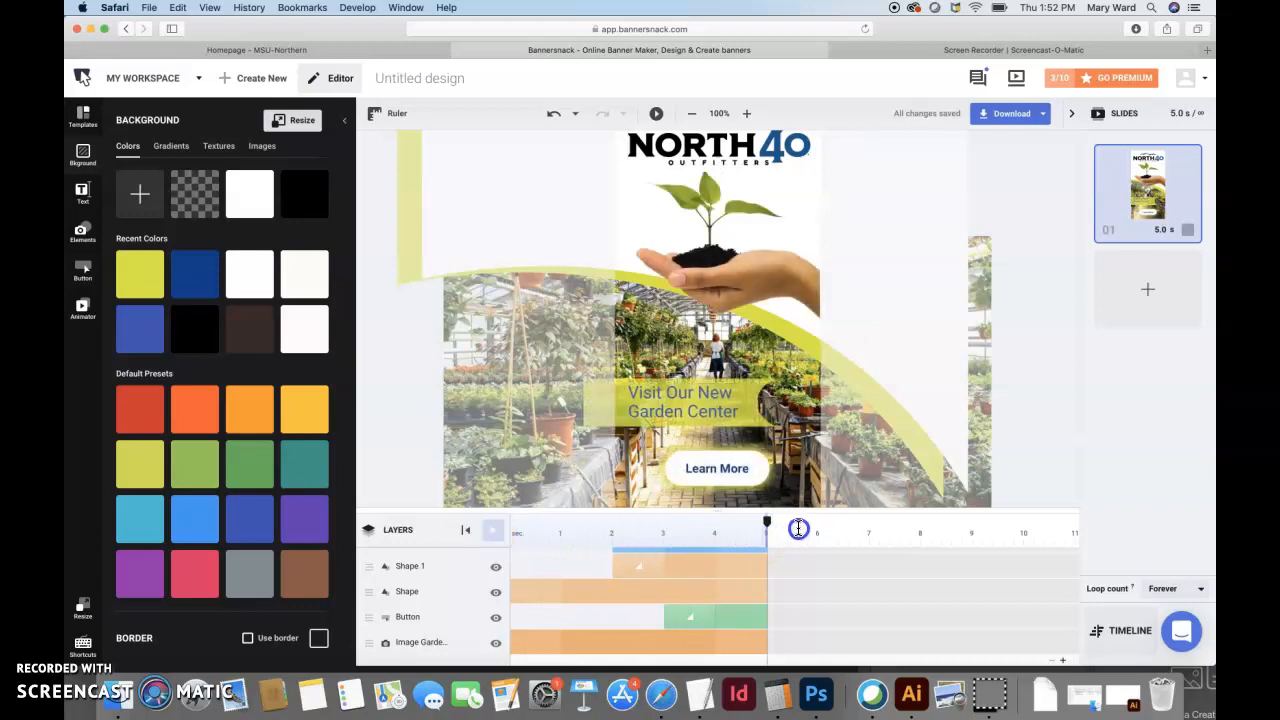
scroll(845, 296, up, 3)
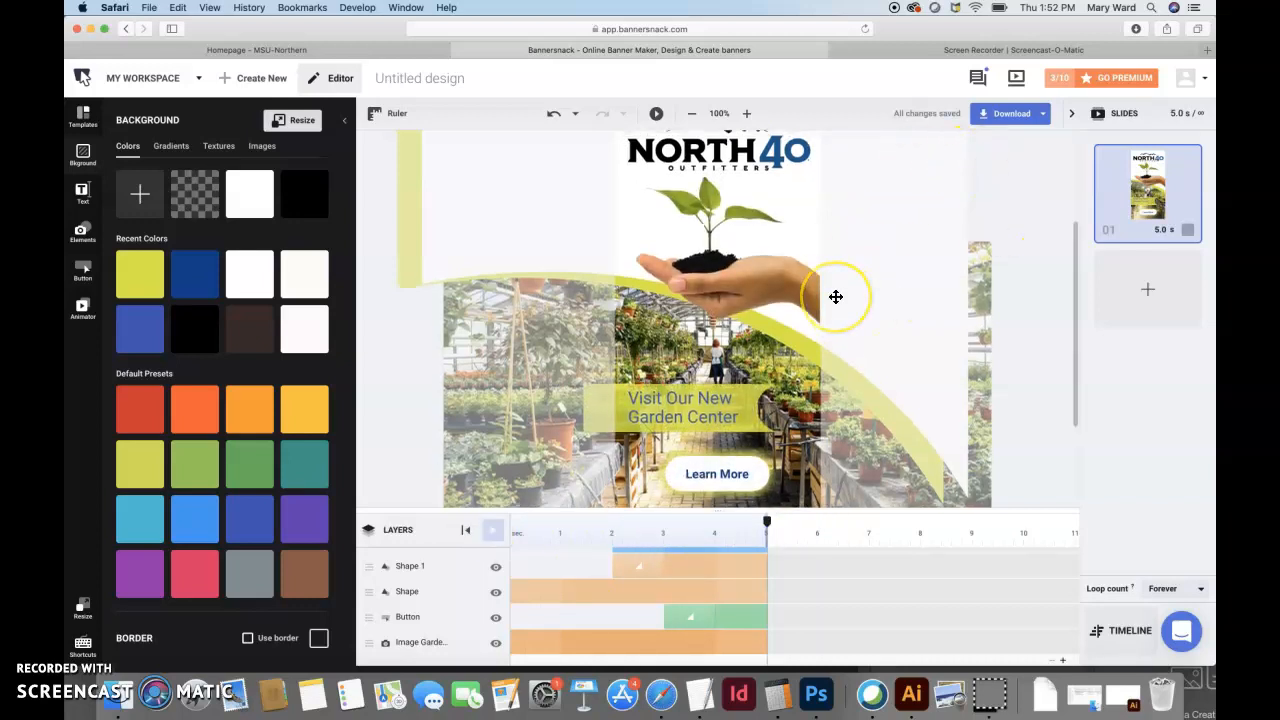
scroll(836, 297, up, 3)
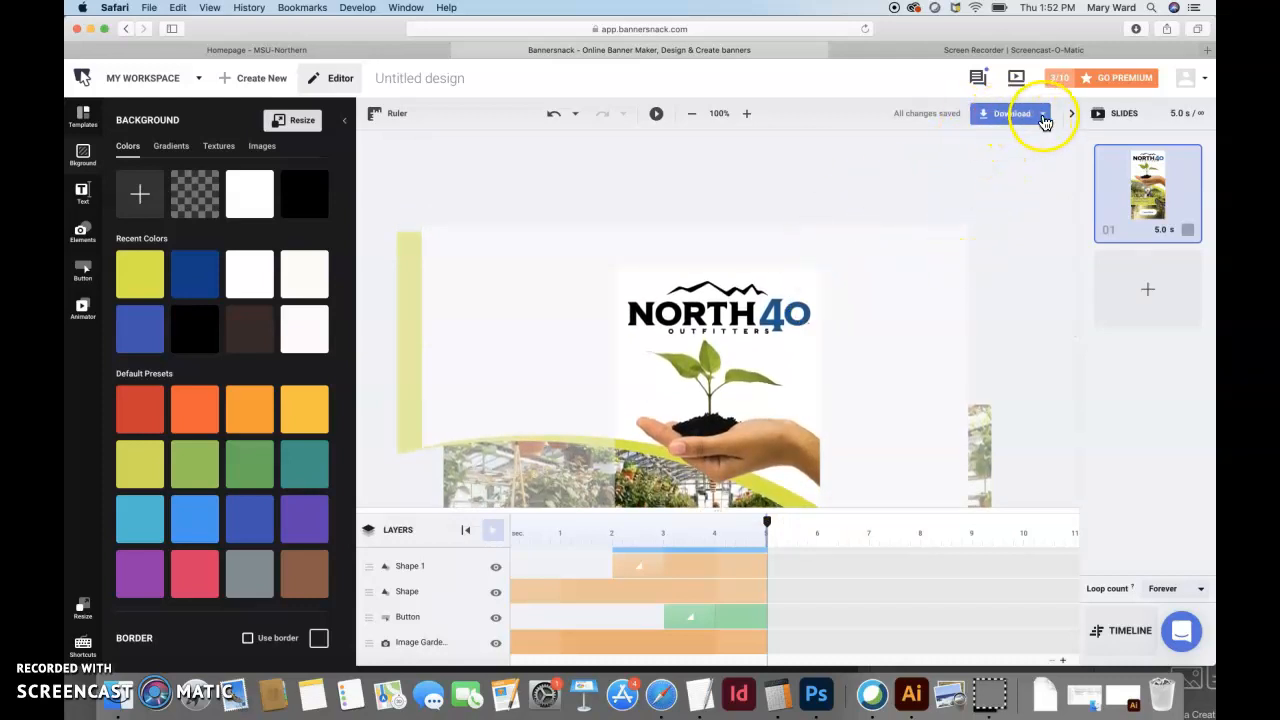
Enable embedding for the banner in the download options and begin editing the banner URL.
click(1045, 114)
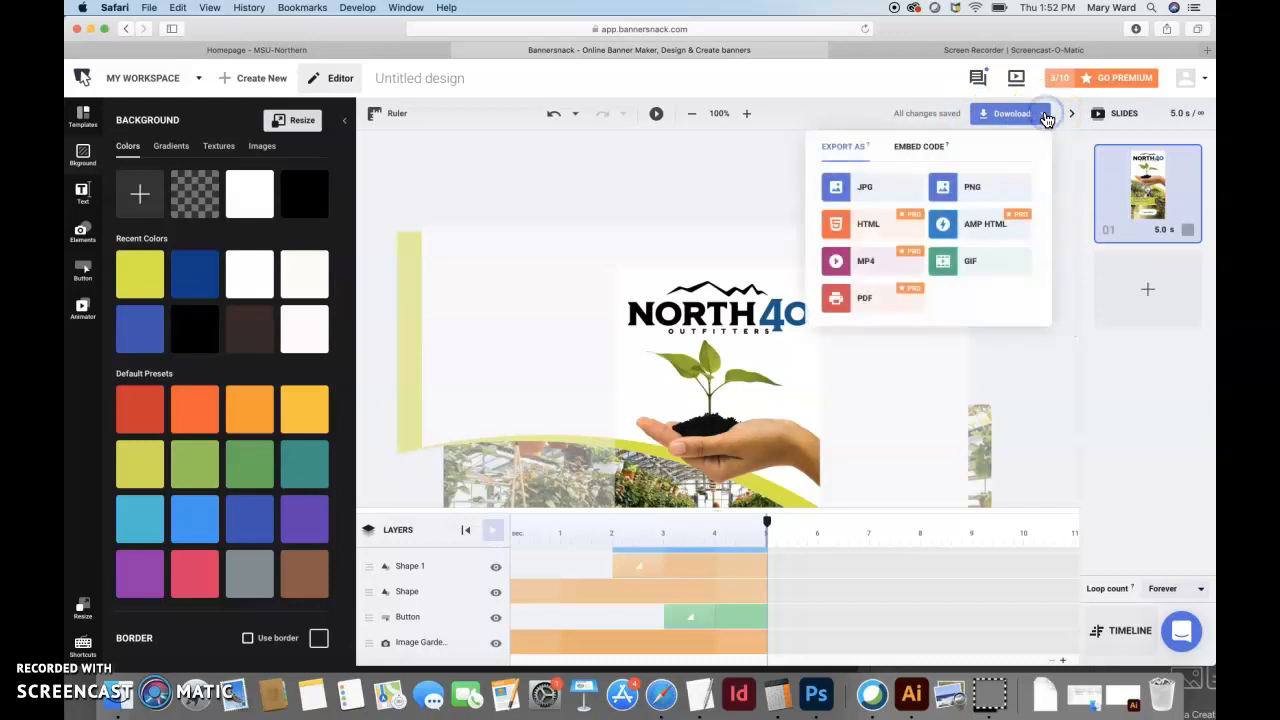
click(920, 146)
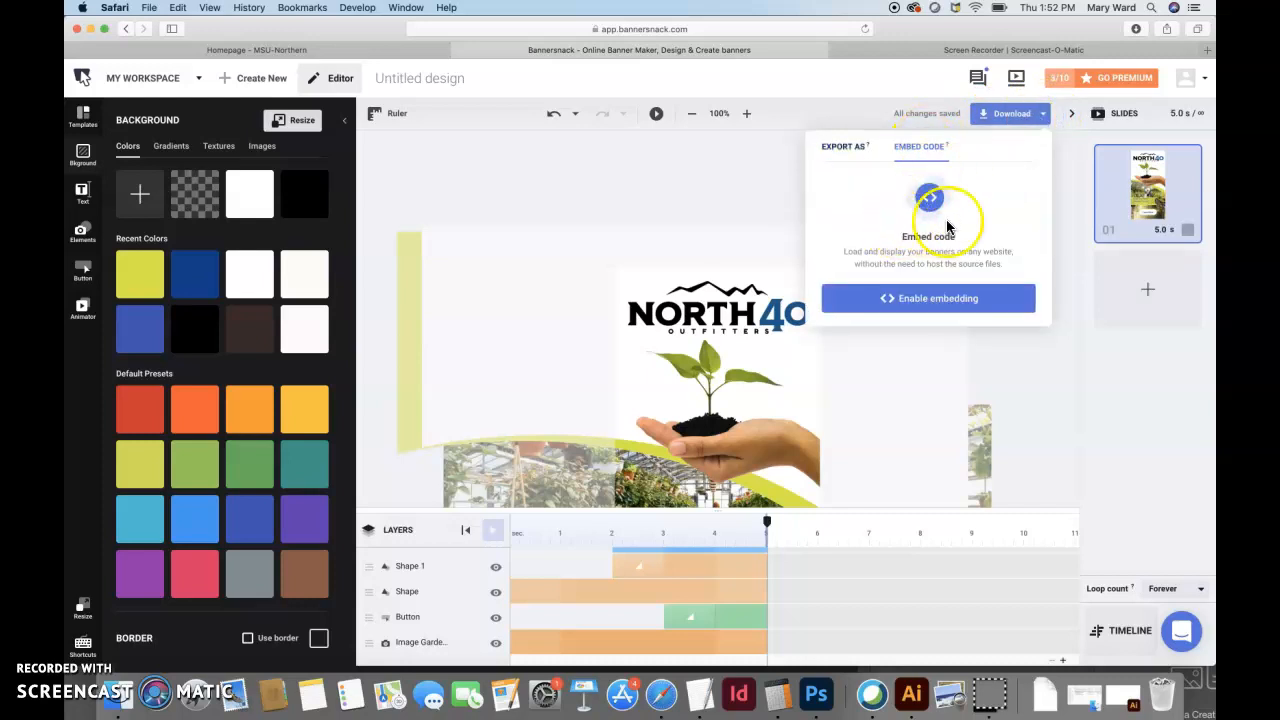
click(930, 297)
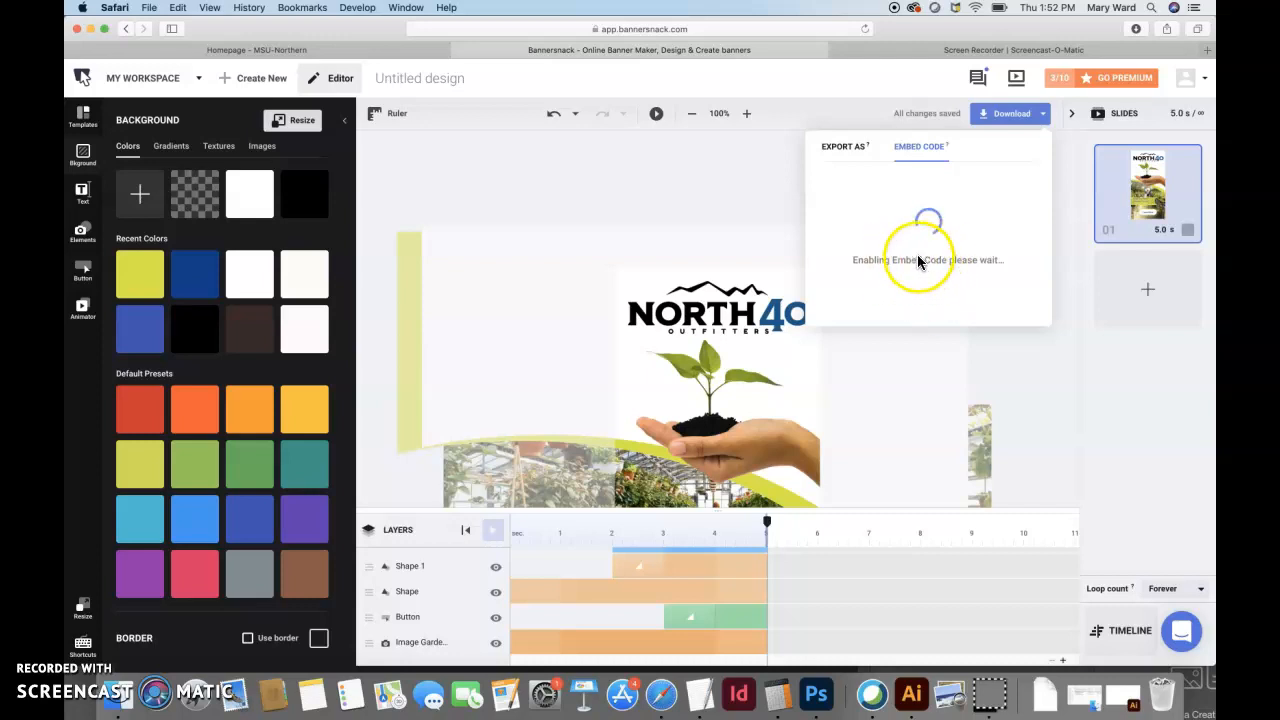
click(893, 210)
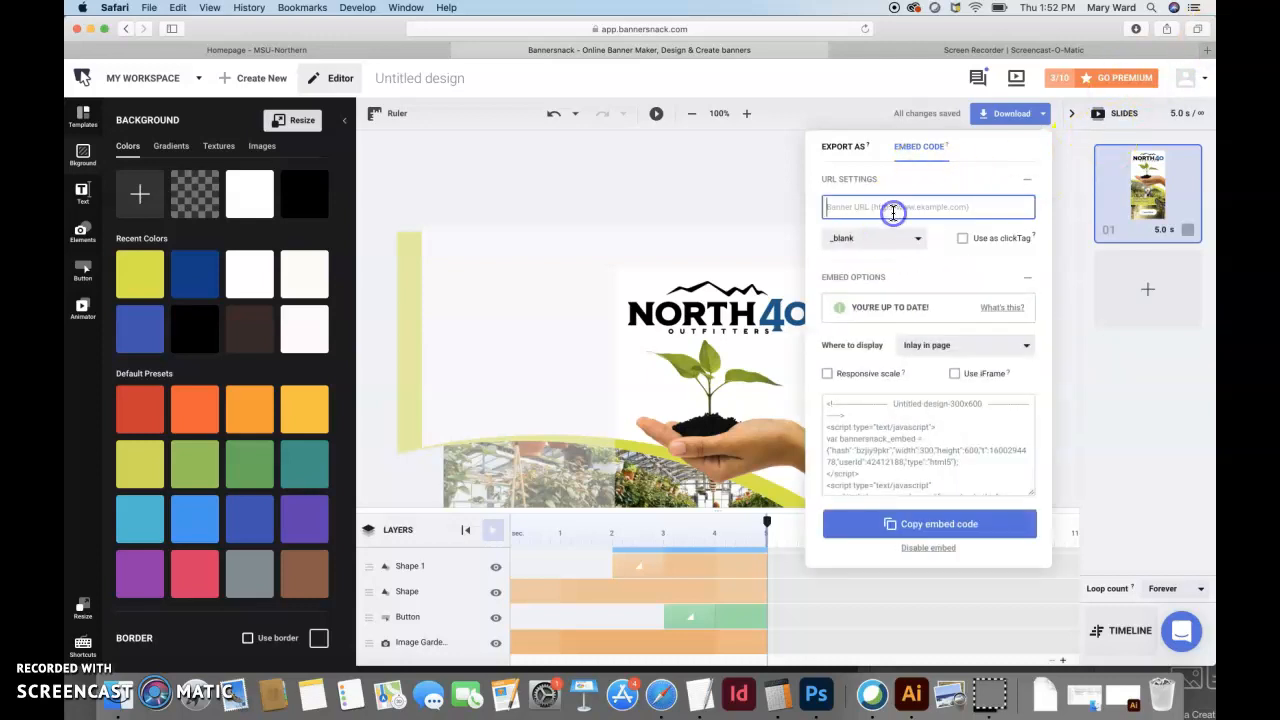
Search the web in a new browser tab for "north40 gardne center" and open the North 40 Outfitters website.
click(1208, 54)
text(north)
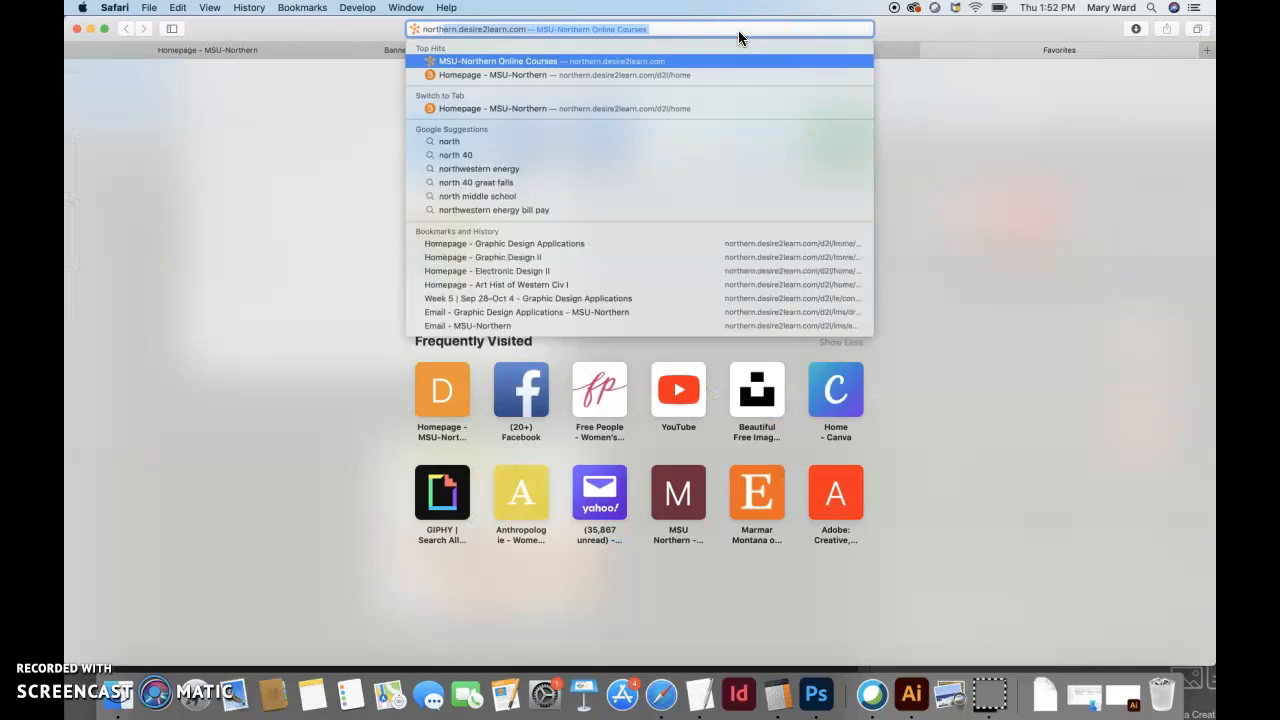
text(40 gardne center)
key(Return)
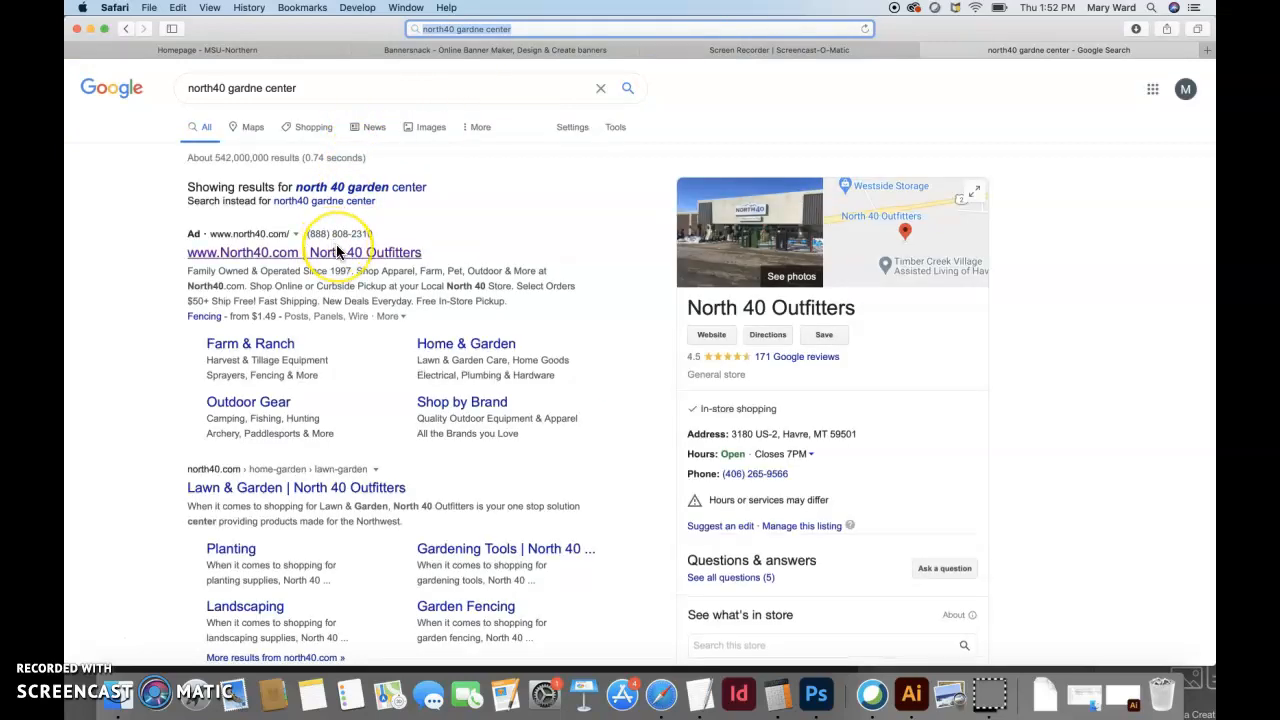
click(337, 248)
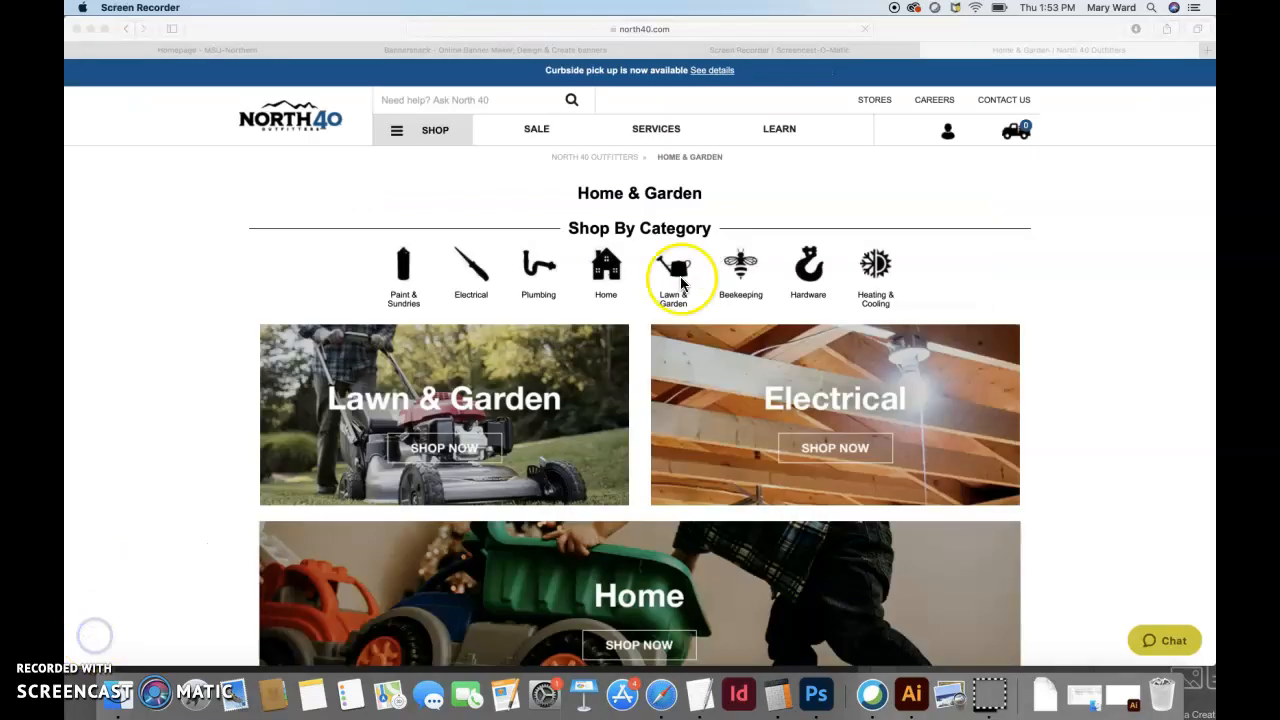
Open the Lawn & Garden category from the Home & Garden page and copy that page's web address.
scroll(644, 400, down, 5)
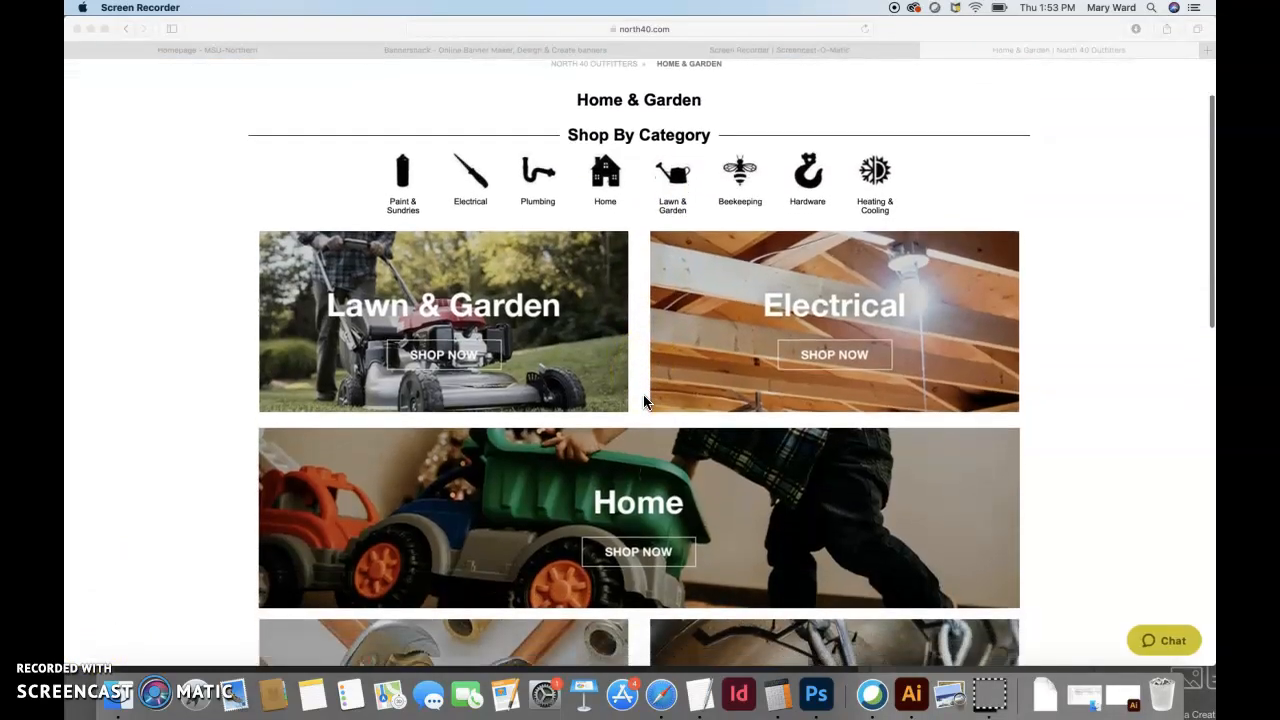
scroll(643, 398, up, 1)
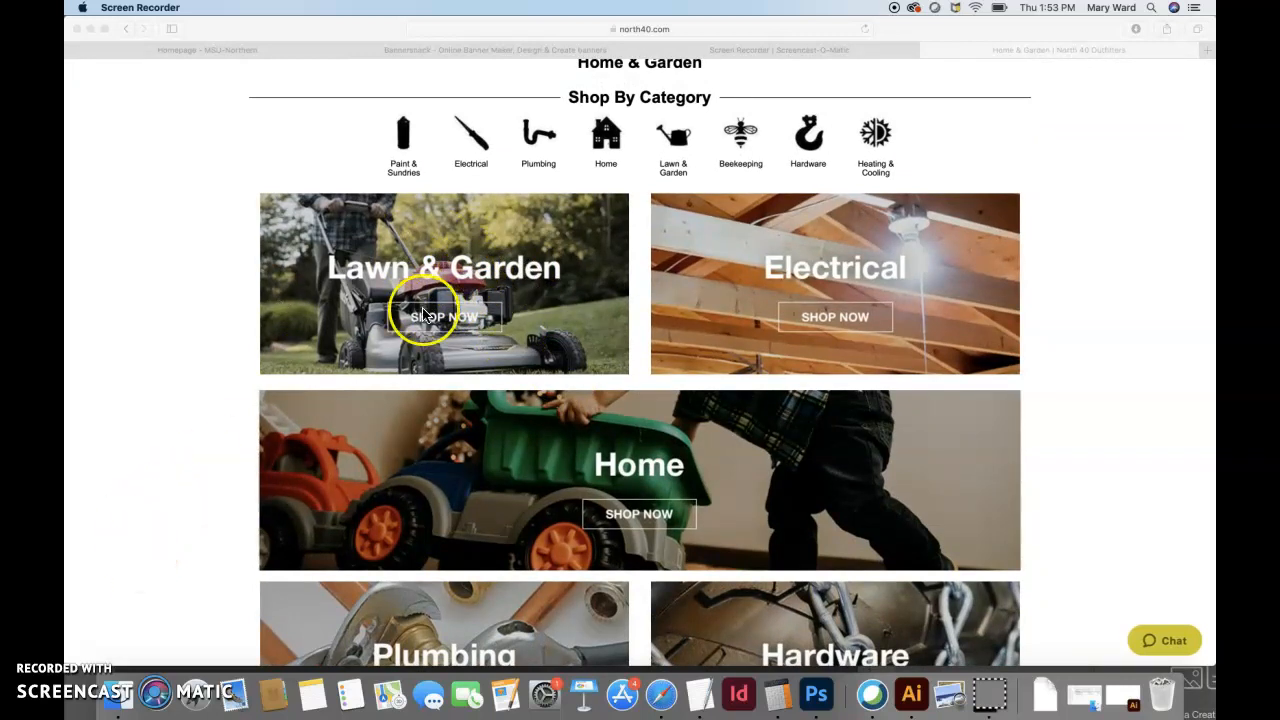
click(469, 327)
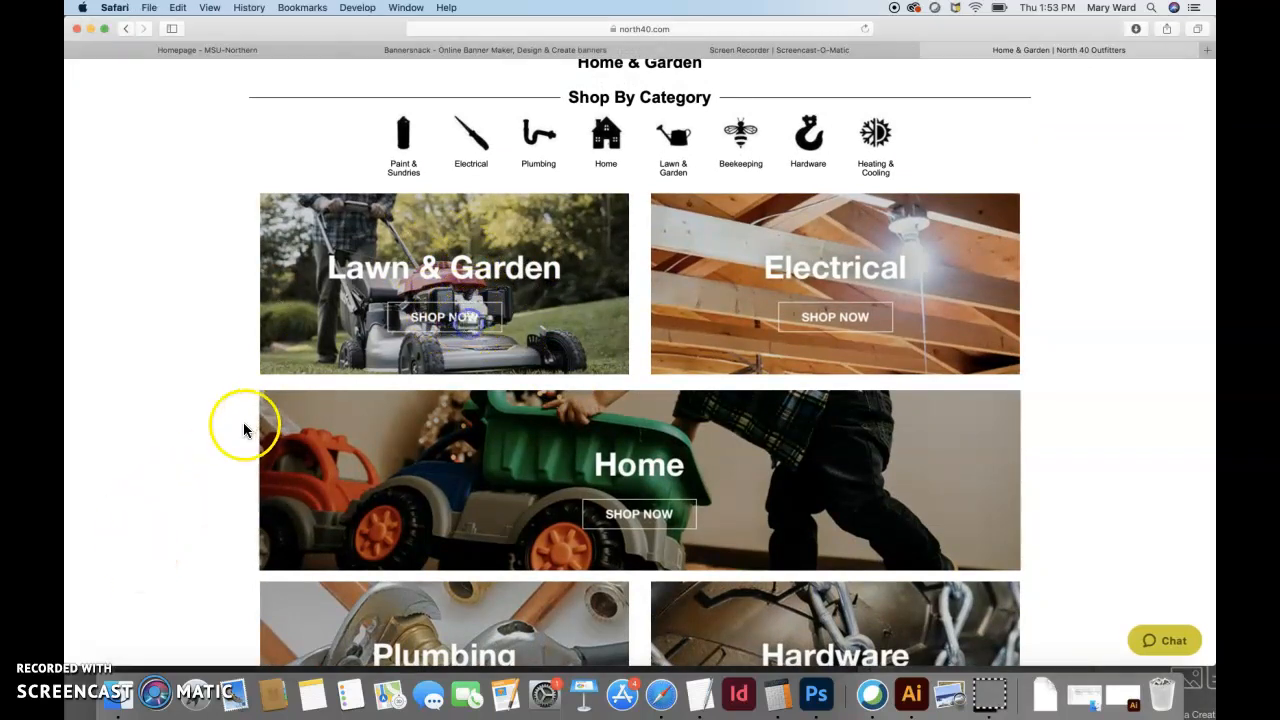
click(89, 640)
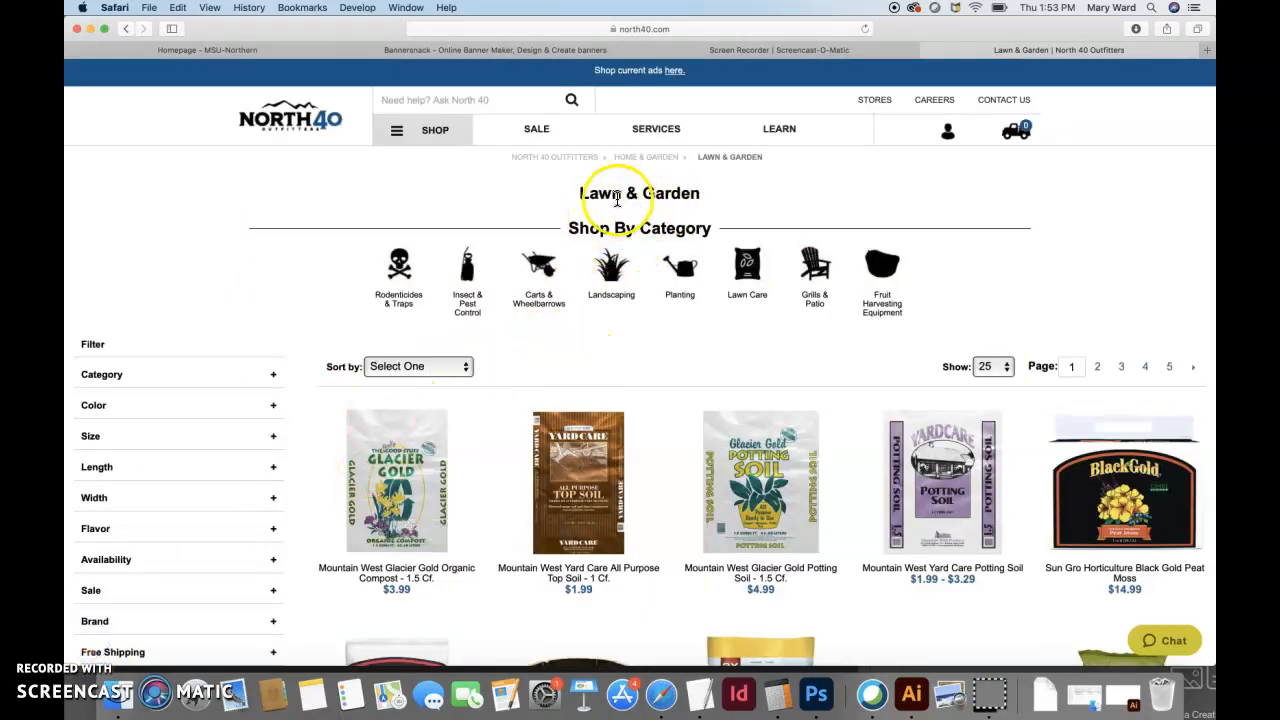
click(697, 30)
key(super+c)
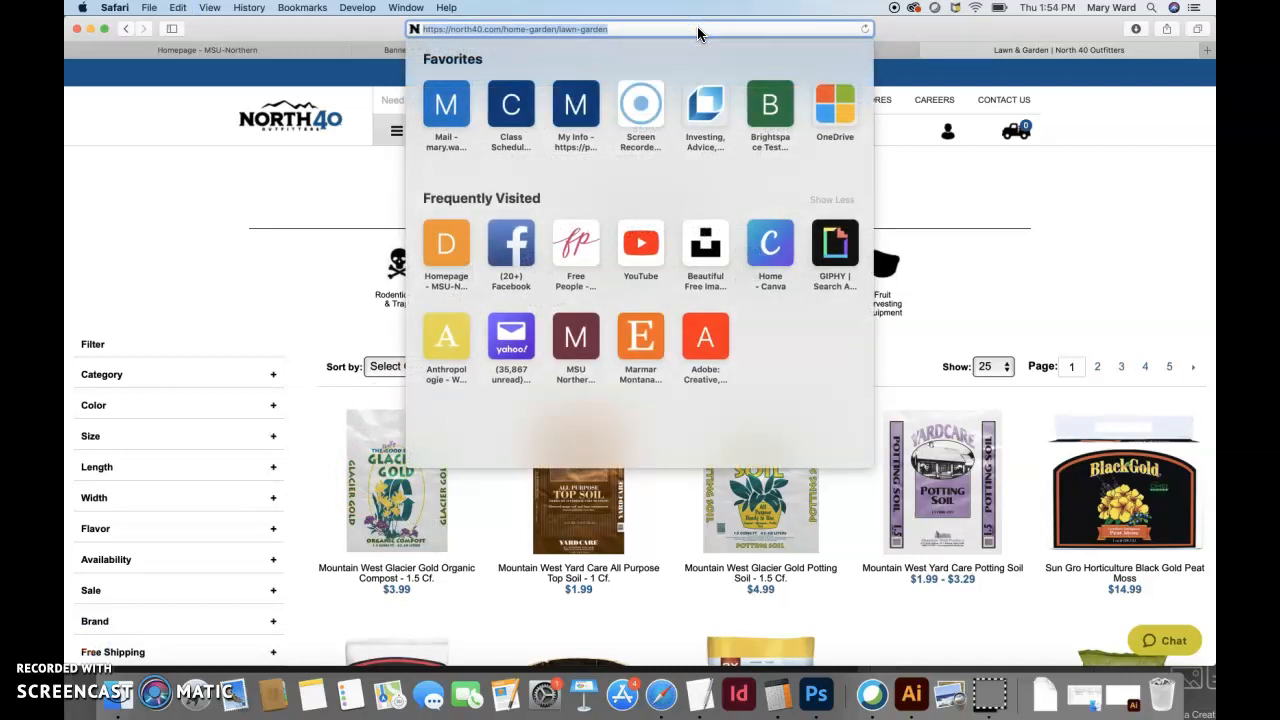
click(882, 51)
click(568, 52)
click(842, 207)
key(super+v)
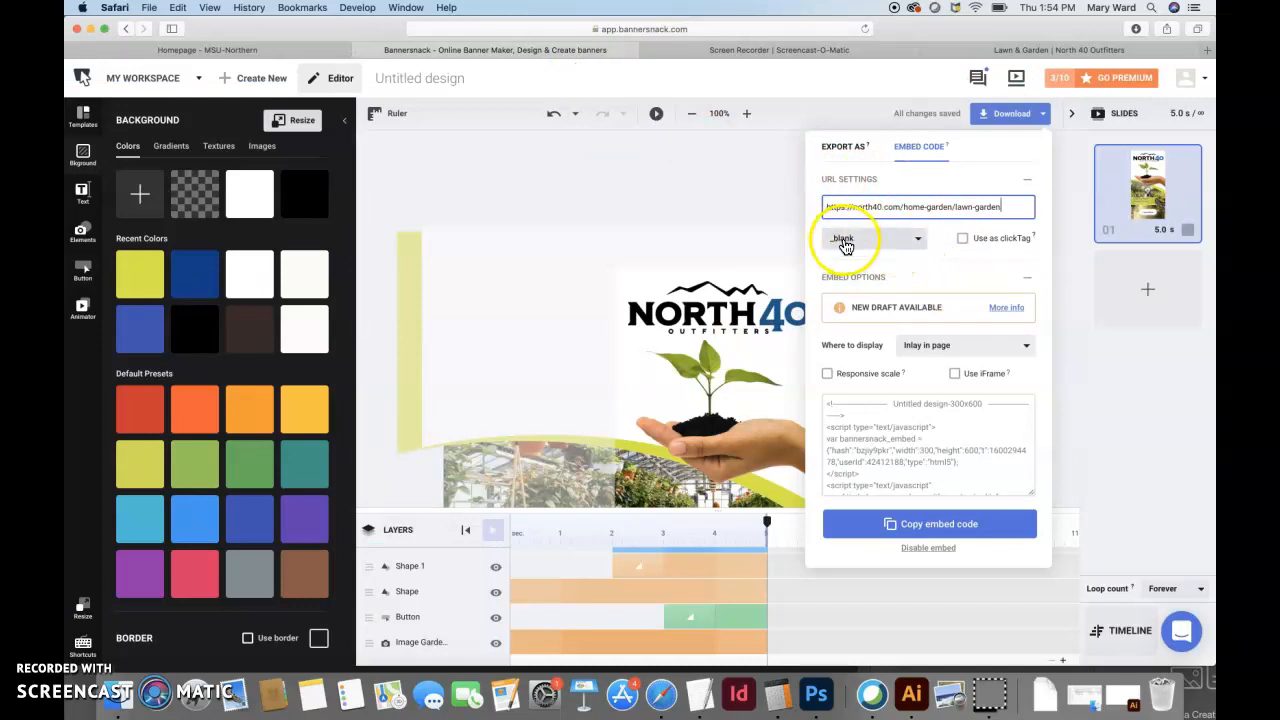
click(850, 242)
click(848, 258)
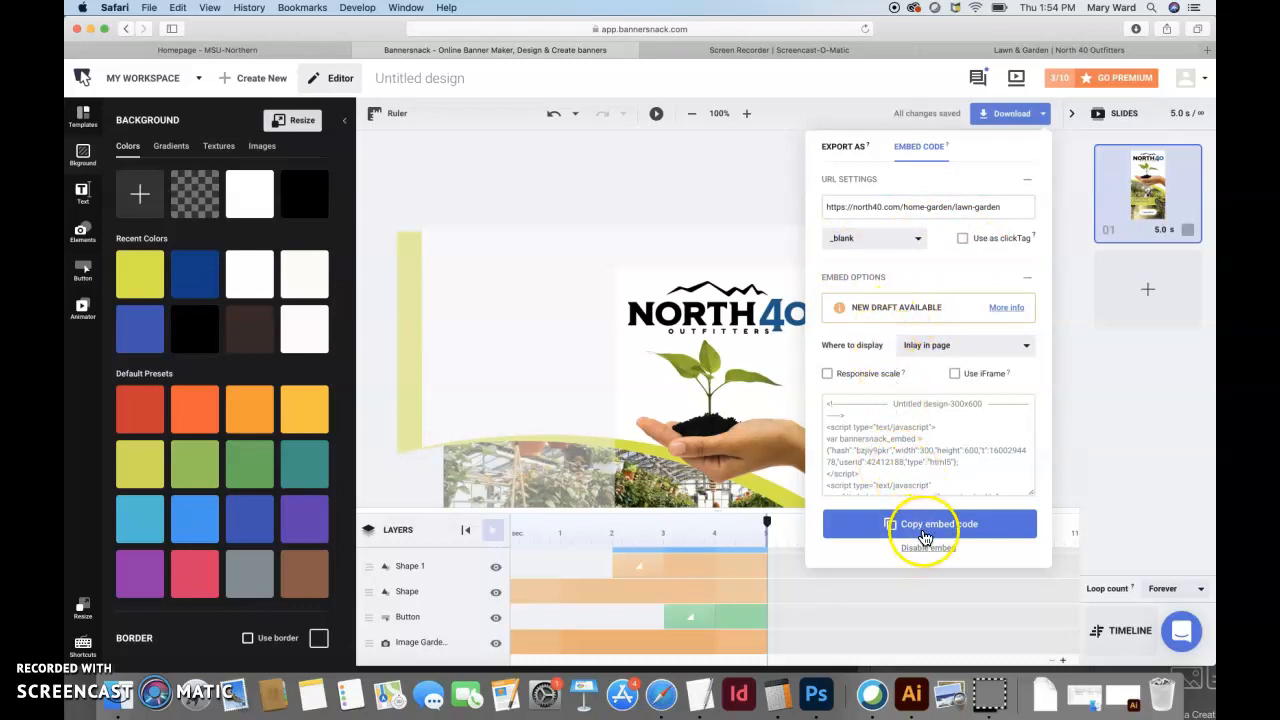
click(845, 149)
click(916, 150)
click(862, 205)
text(https://north40.com/home-garden/lawn-garden)
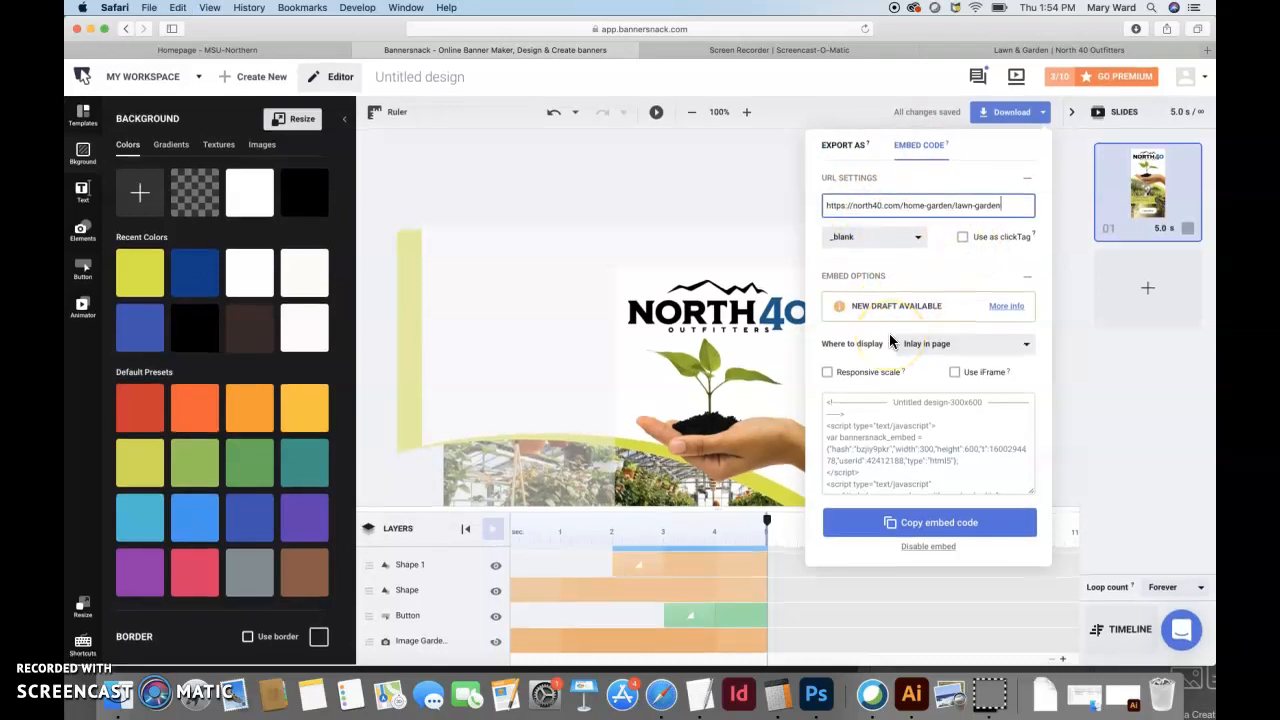
click(922, 525)
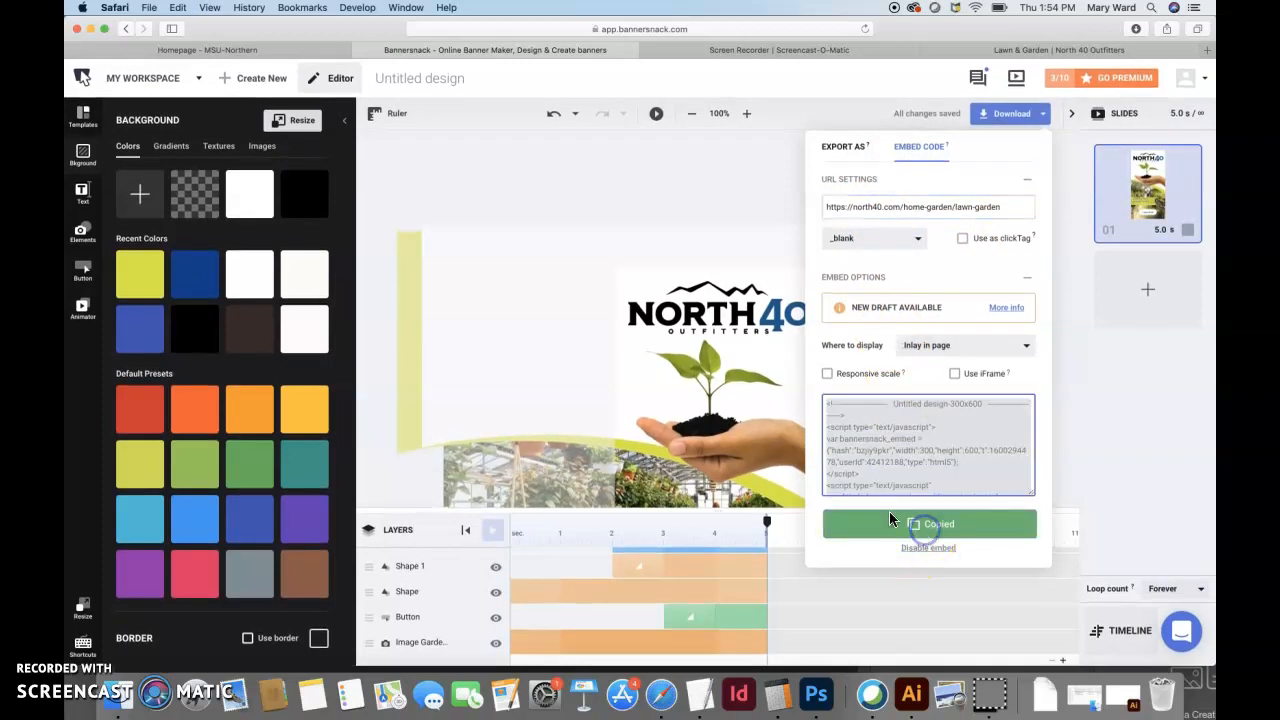
Review the export formats and embed code settings again, then close the download options.
click(845, 147)
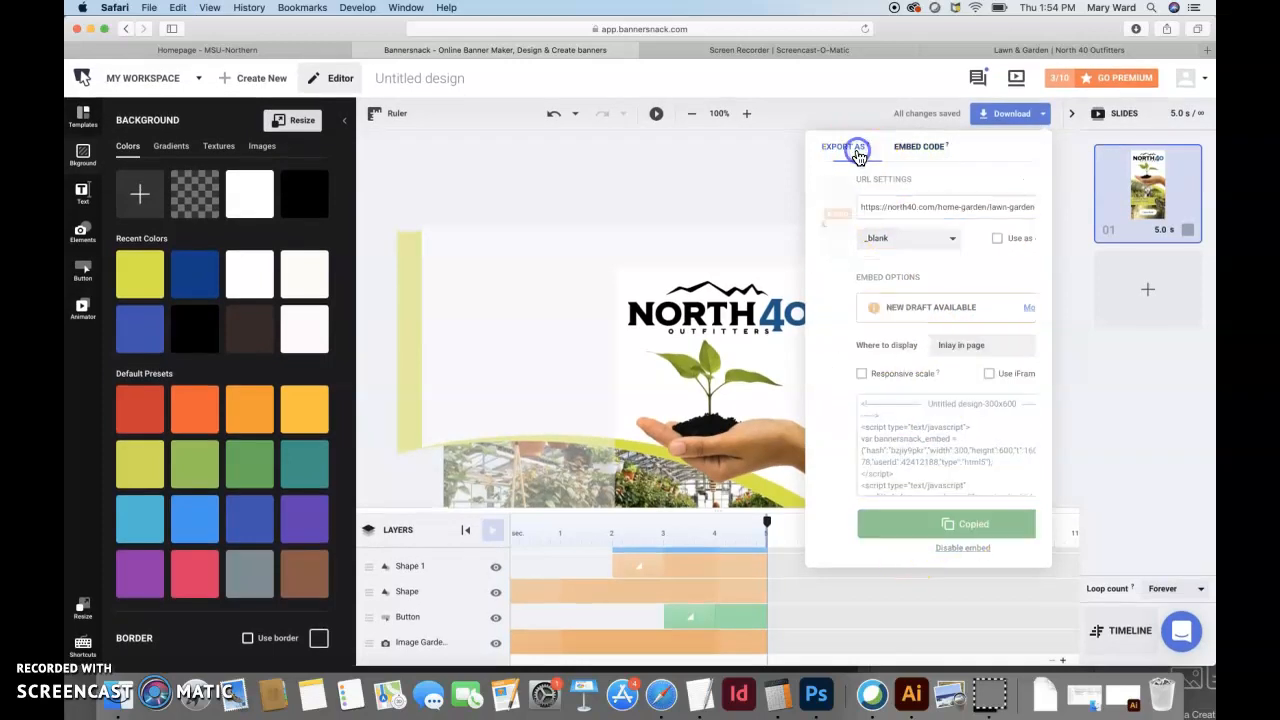
click(925, 150)
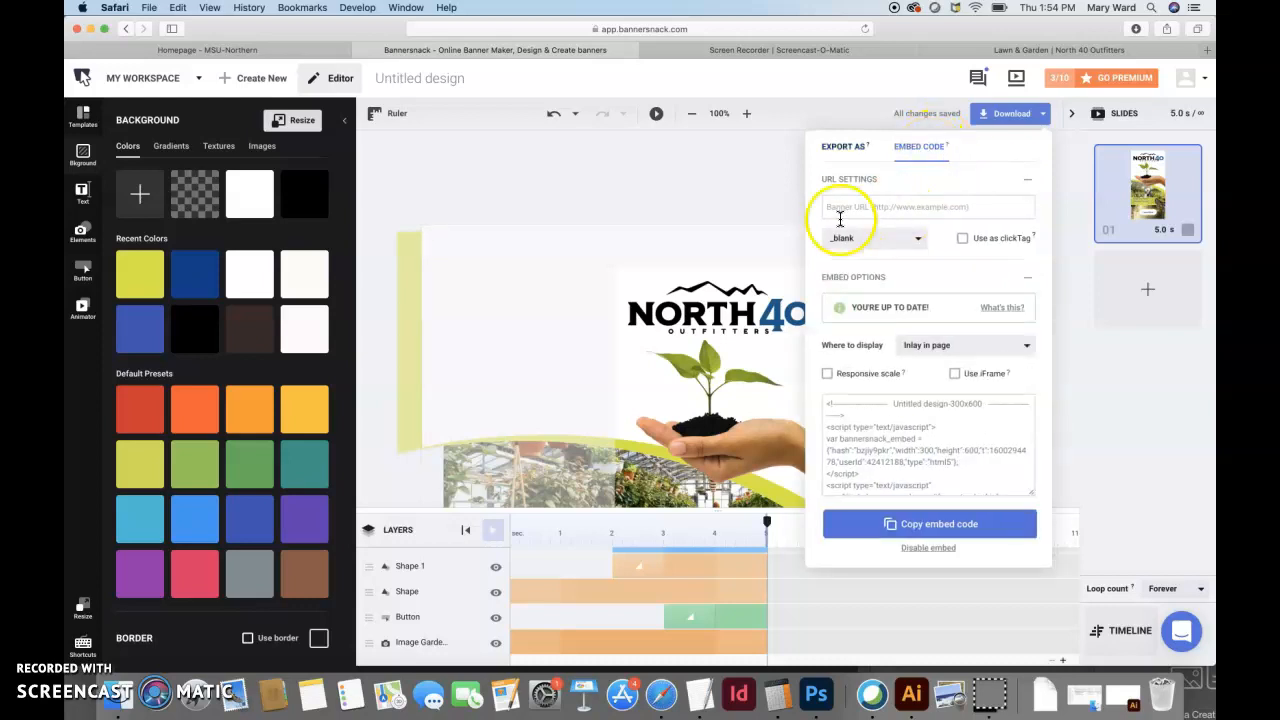
click(739, 201)
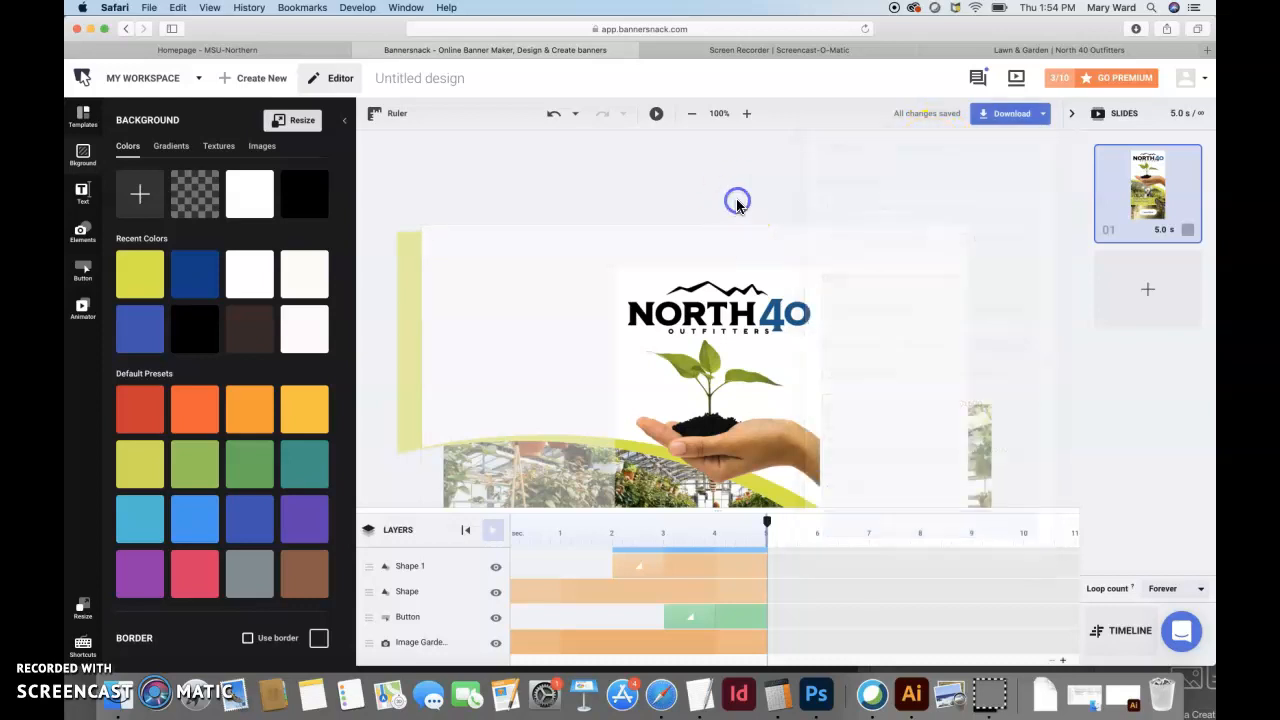
click(1042, 117)
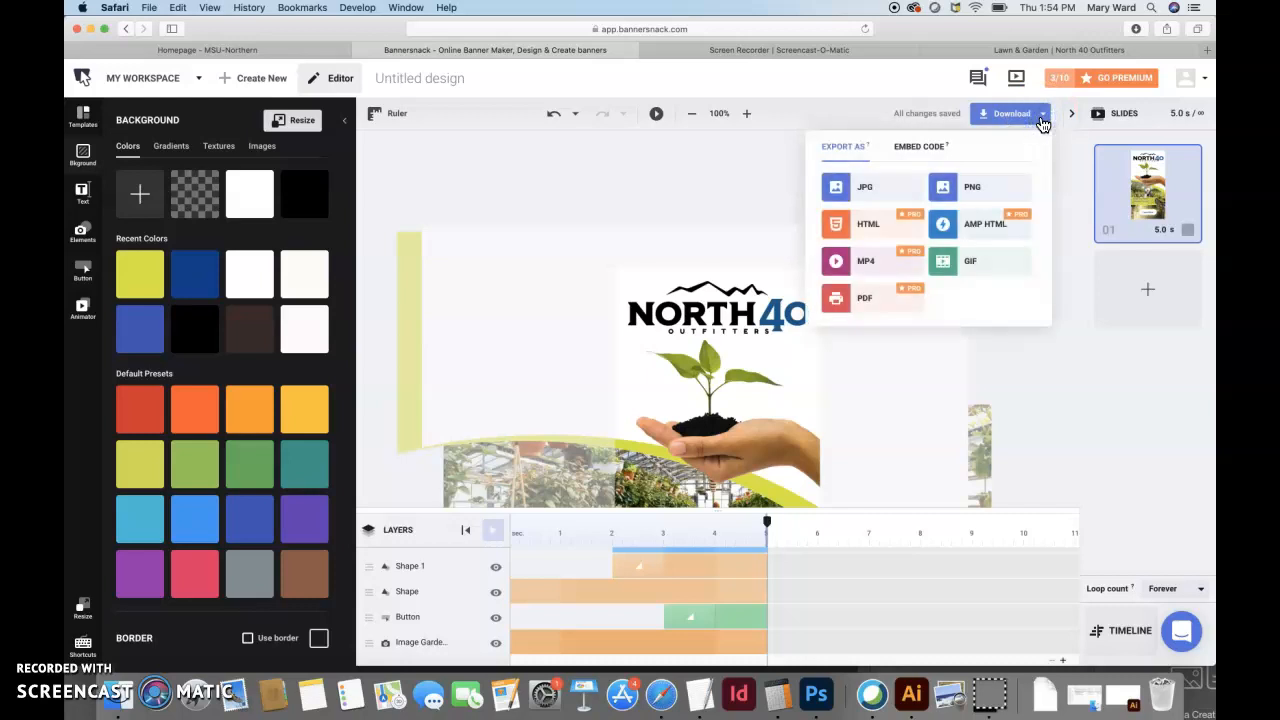
click(612, 170)
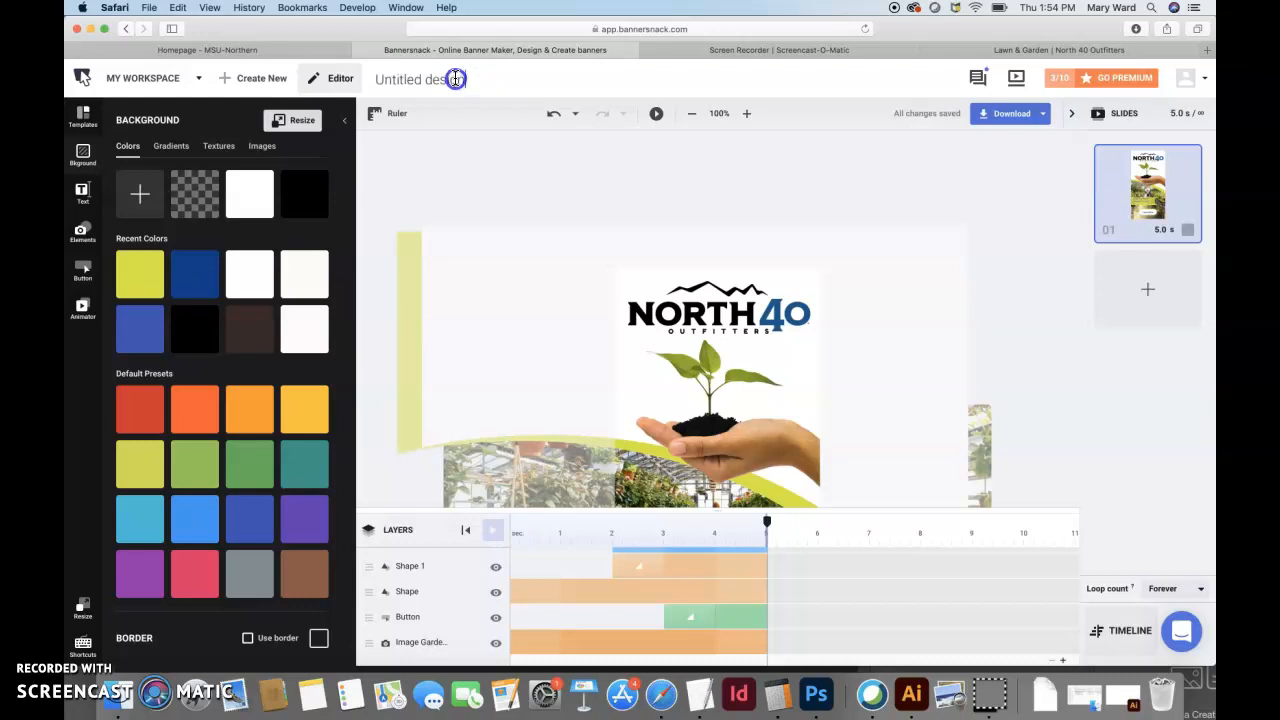
Rename the design as "North 40 Garden Center Ad 300x600".
drag(464, 85, 377, 83)
text(N)
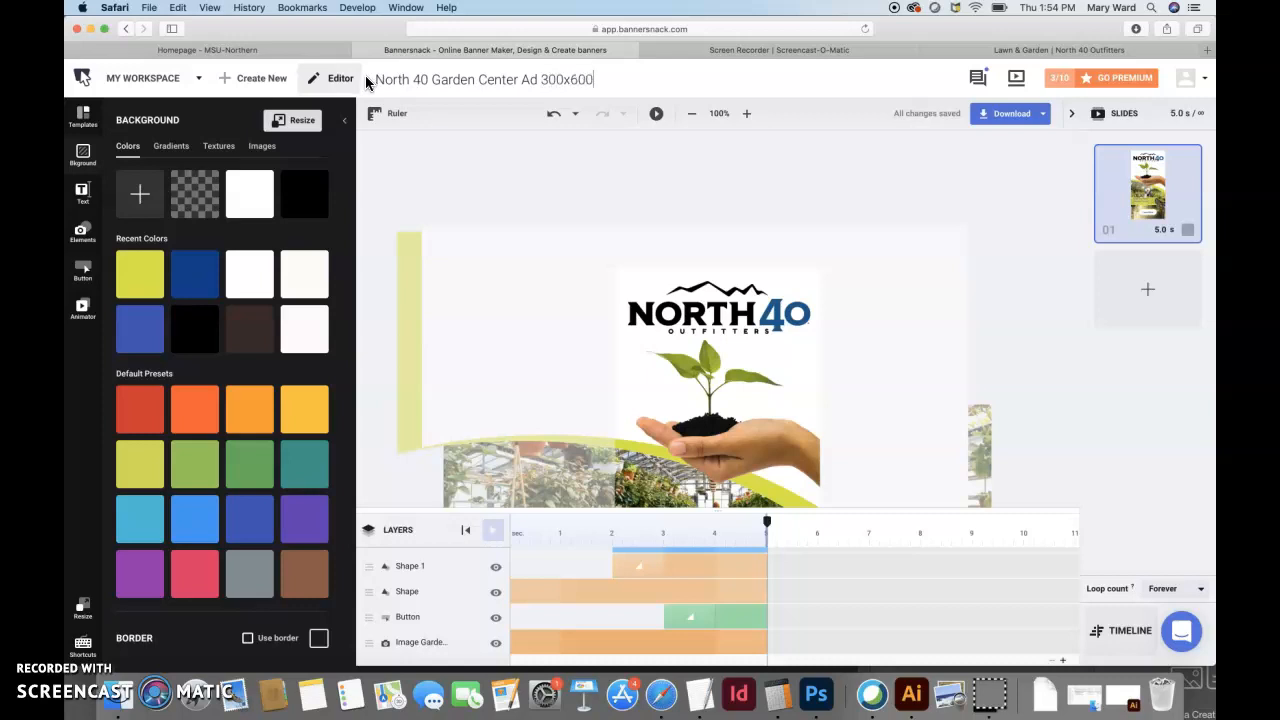
click(428, 80)
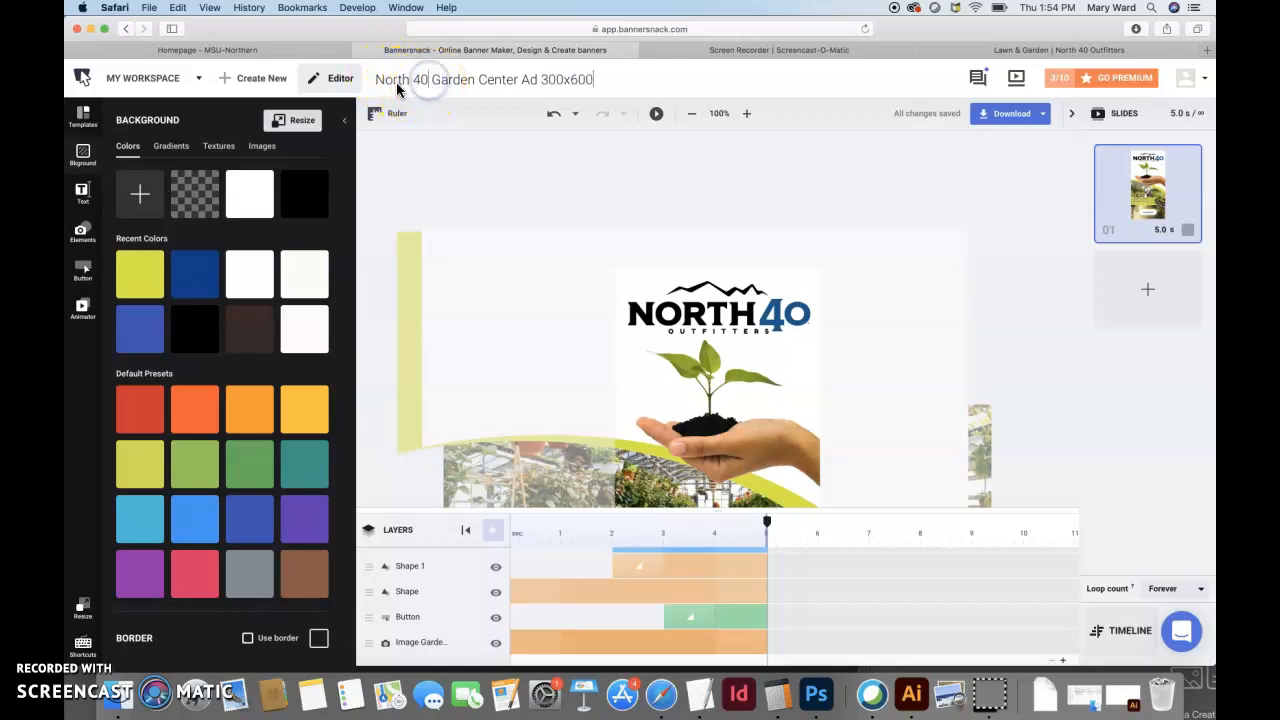
click(534, 82)
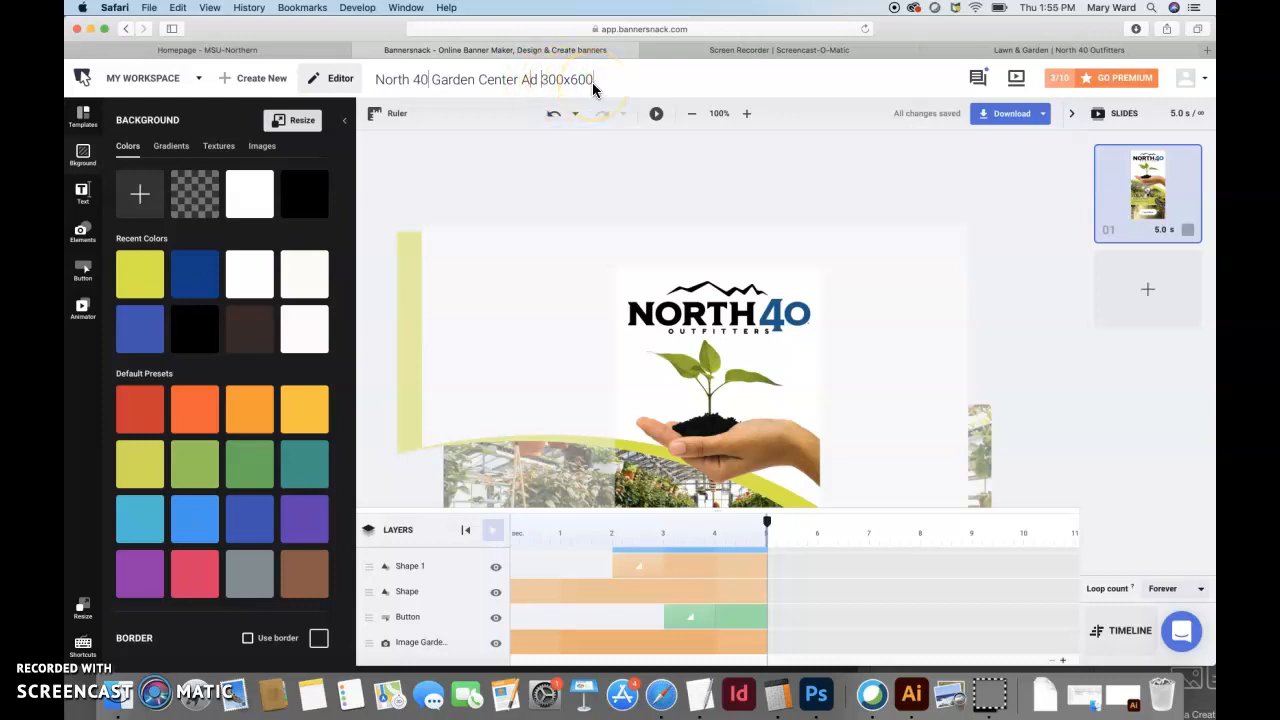
scroll(533, 152, down, 5)
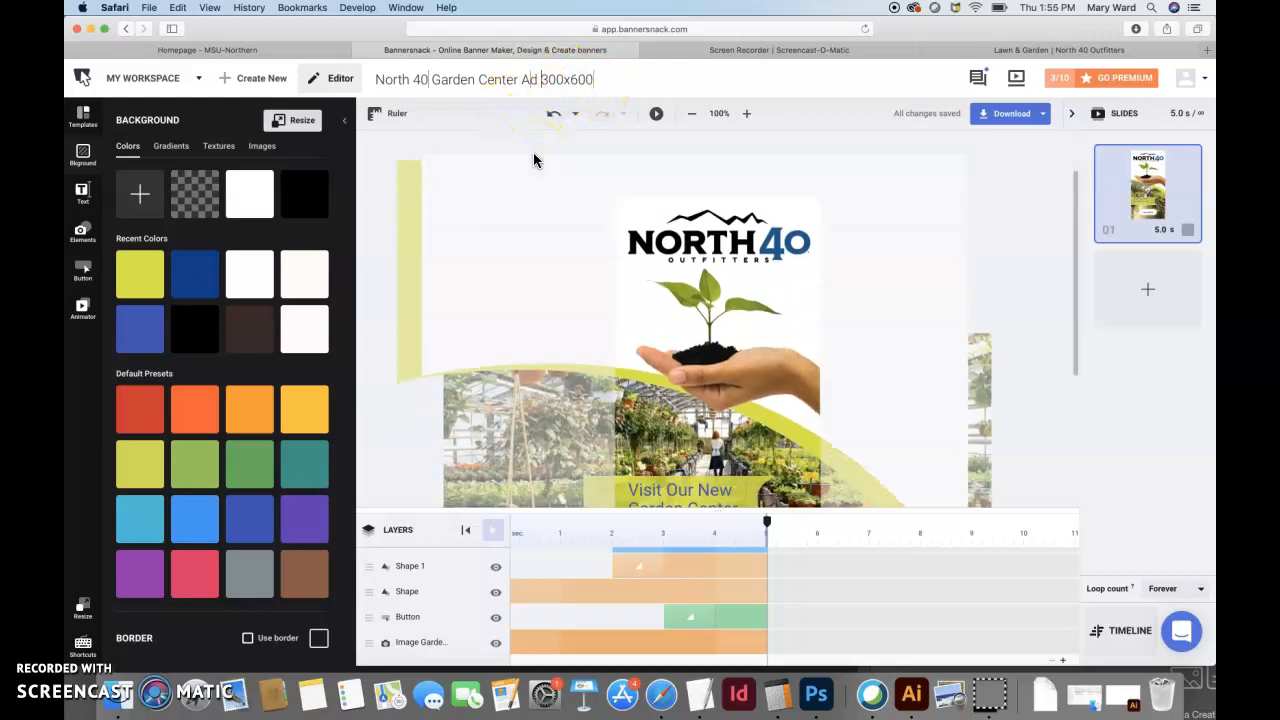
scroll(533, 152, up, 6)
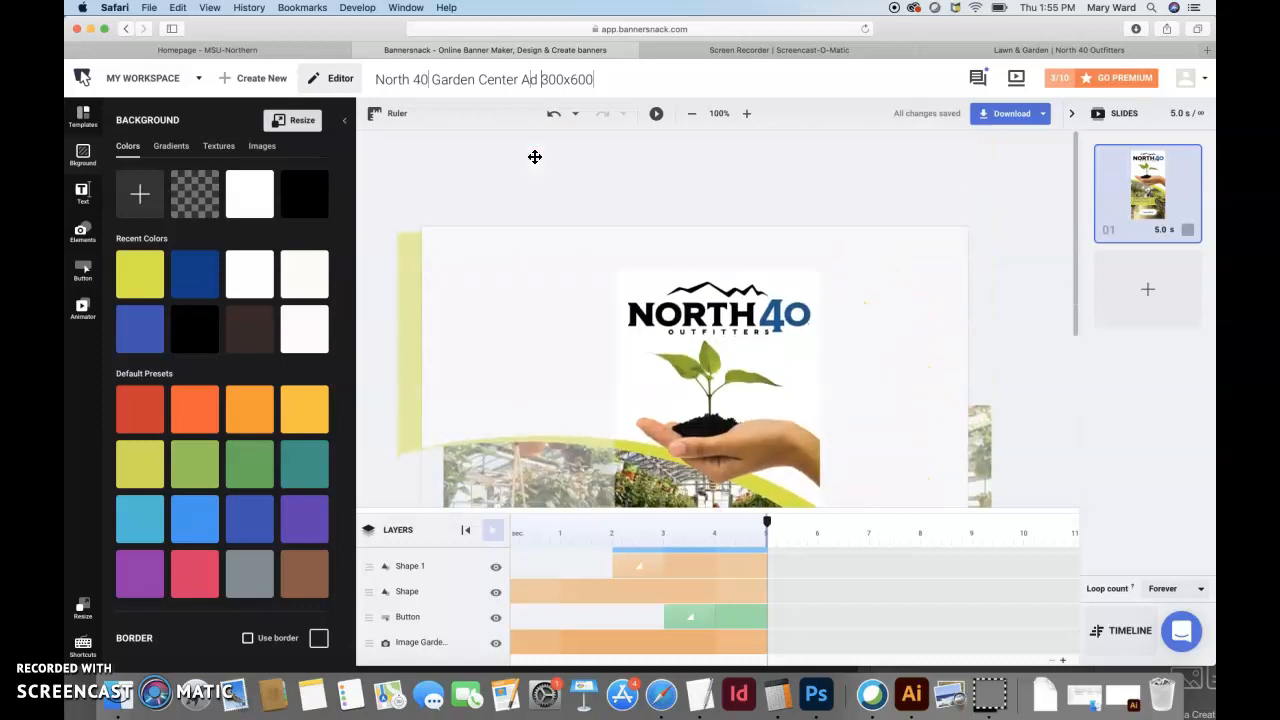
click(449, 289)
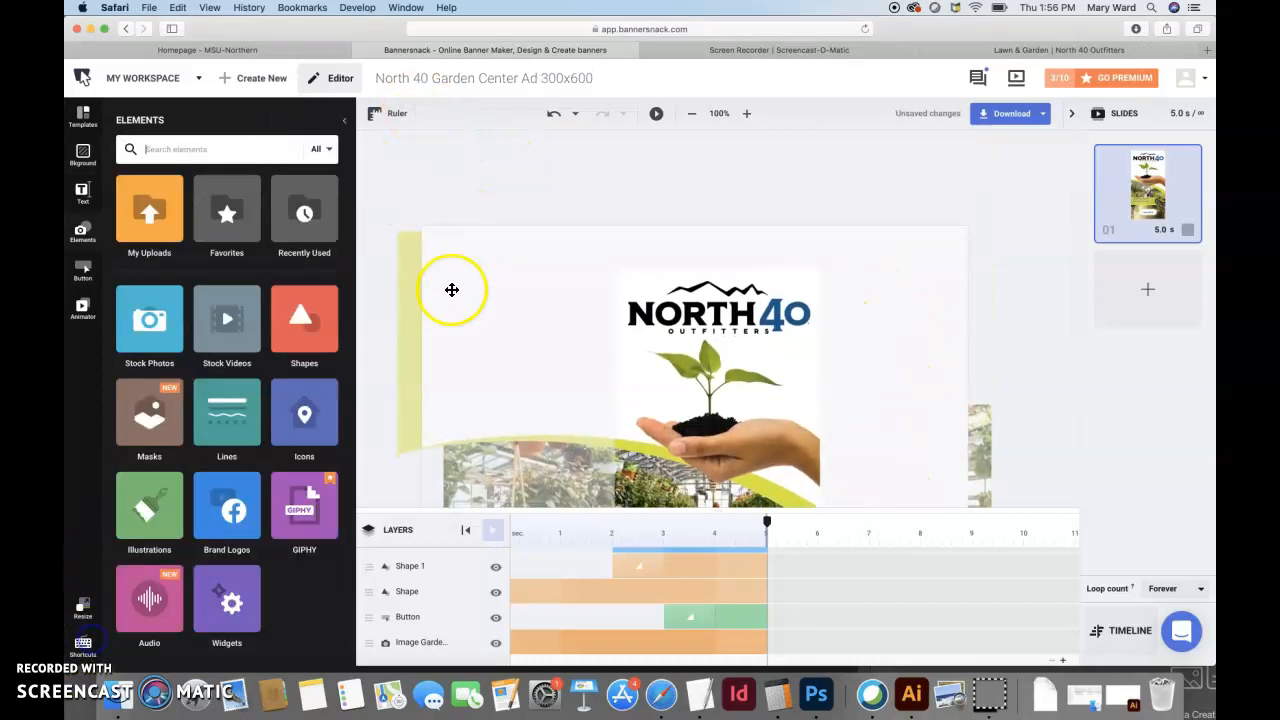
Bring the banner's headline and button into view and open the Brand Logos collection among the elements.
scroll(451, 289, down, 4)
scroll(452, 290, up, 1)
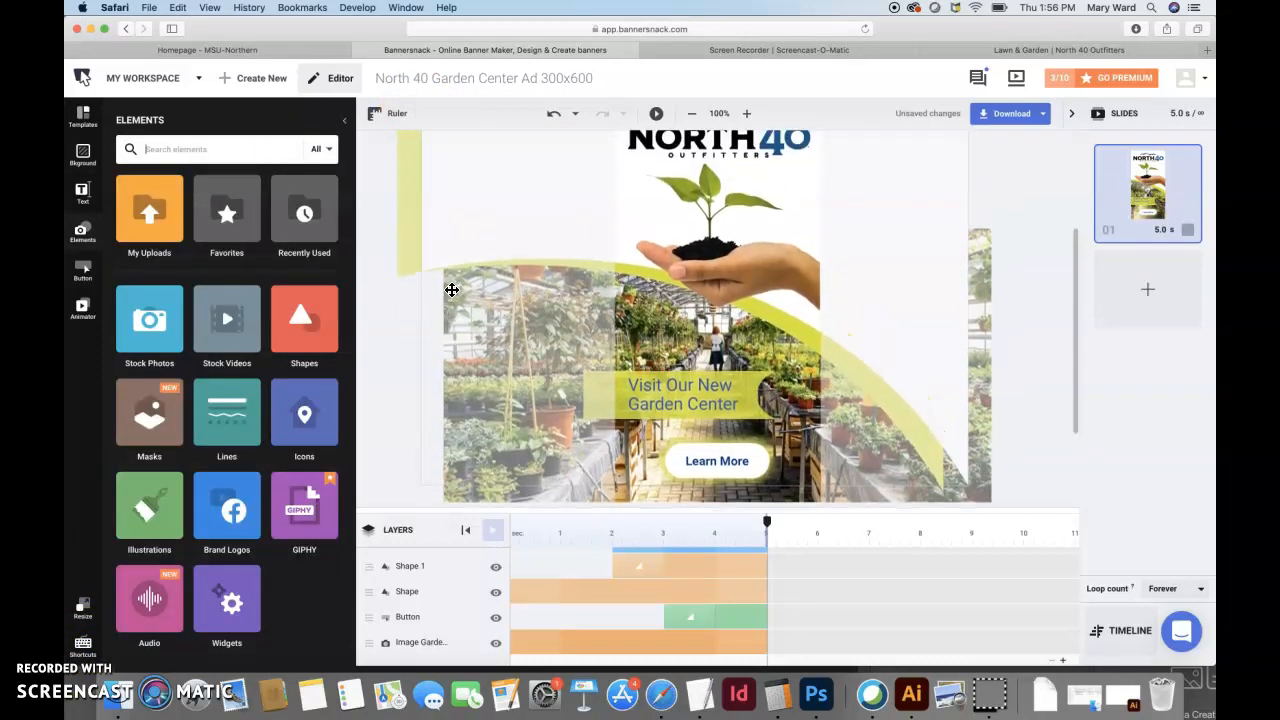
click(85, 238)
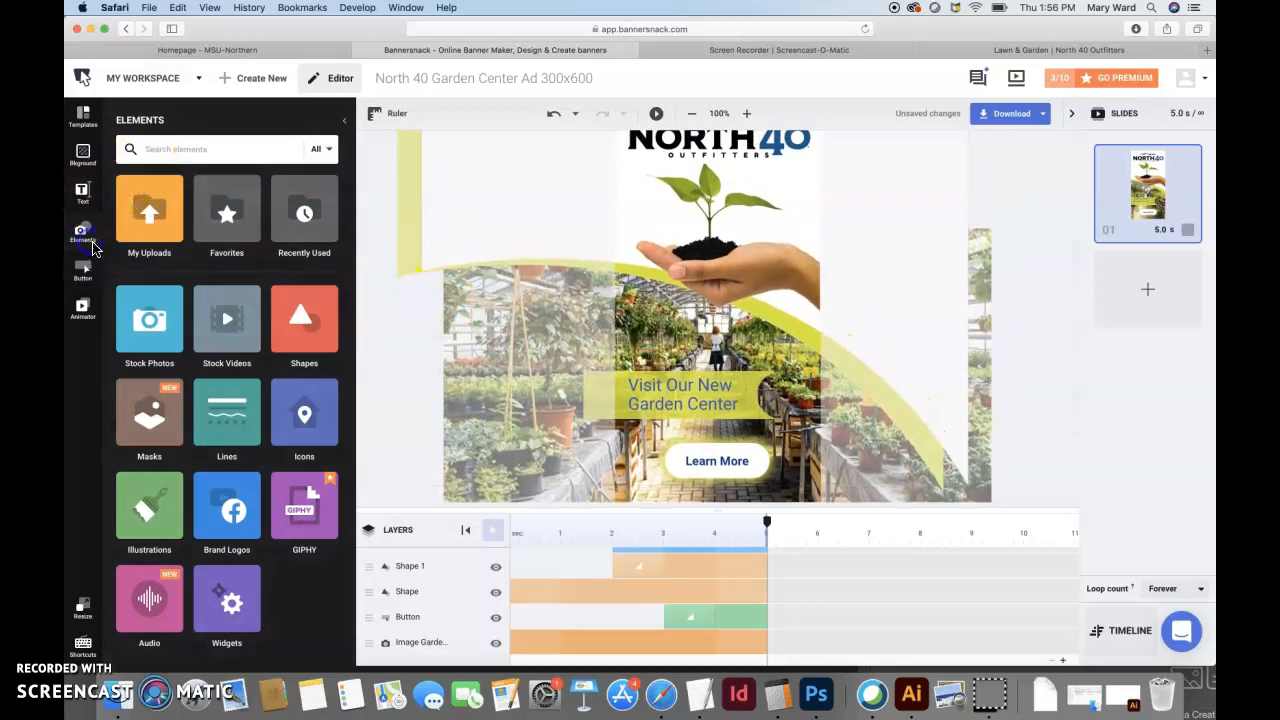
click(232, 526)
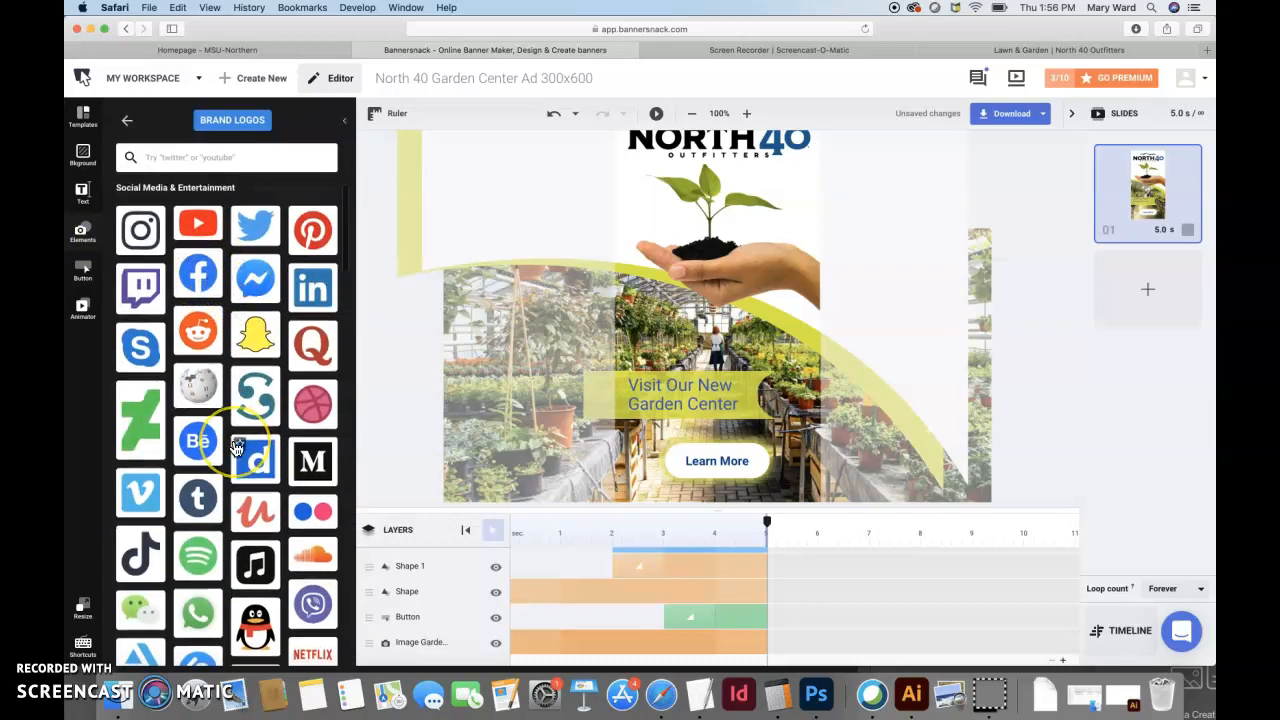
Add the Facebook logo from the Social Media & Entertainment Monochrome collection to the banner.
scroll(235, 447, down, 3)
scroll(235, 447, down, 5)
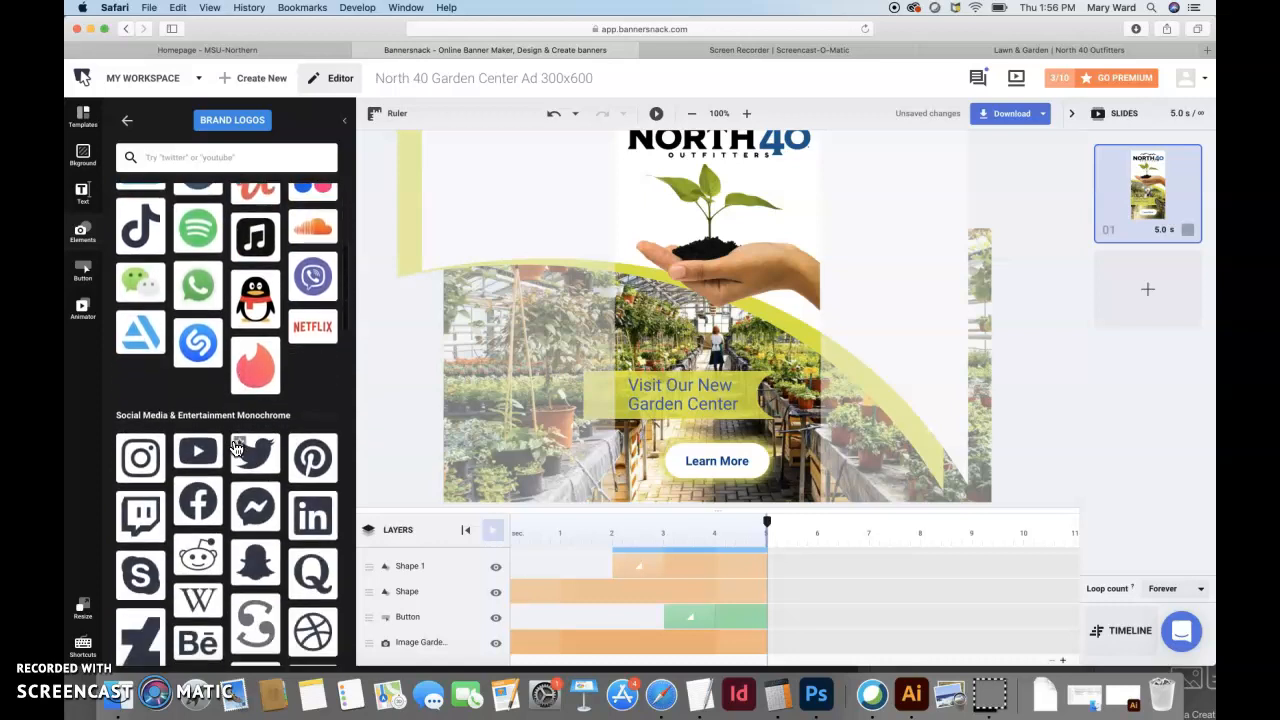
scroll(235, 447, down, 3)
click(210, 339)
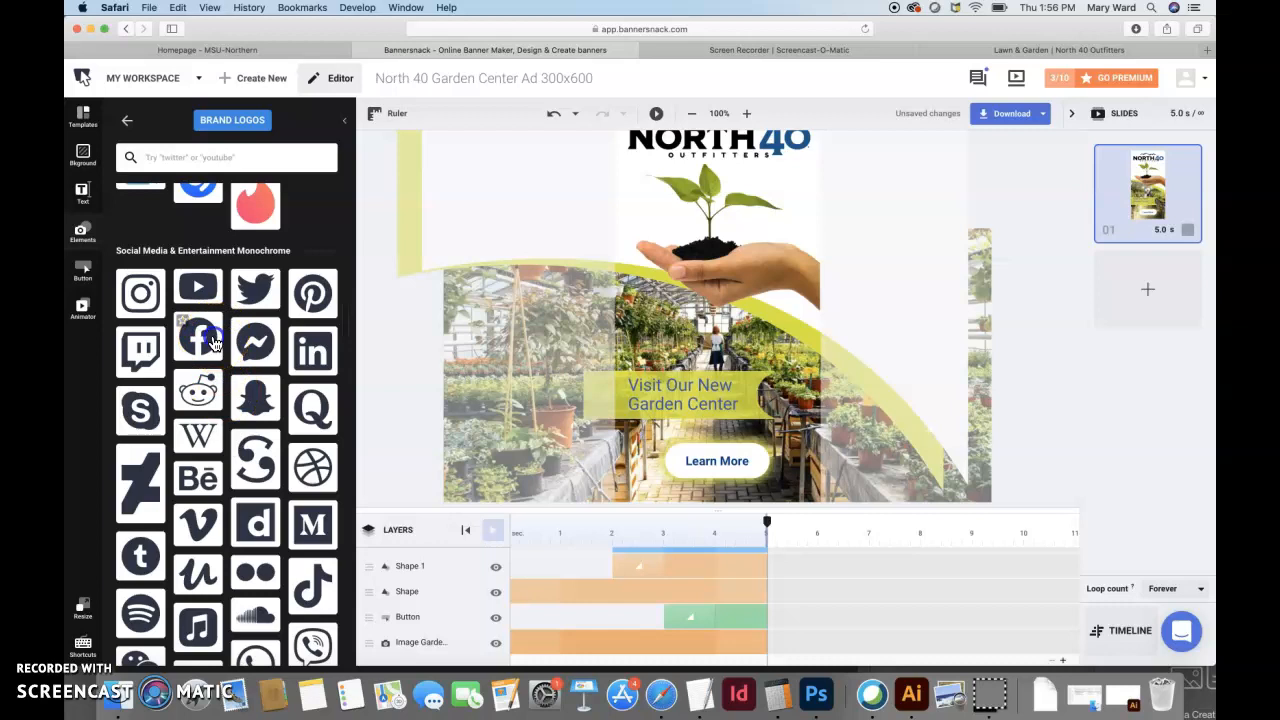
Change the color of the Facebook logo on the banner to white from the default colors.
click(825, 241)
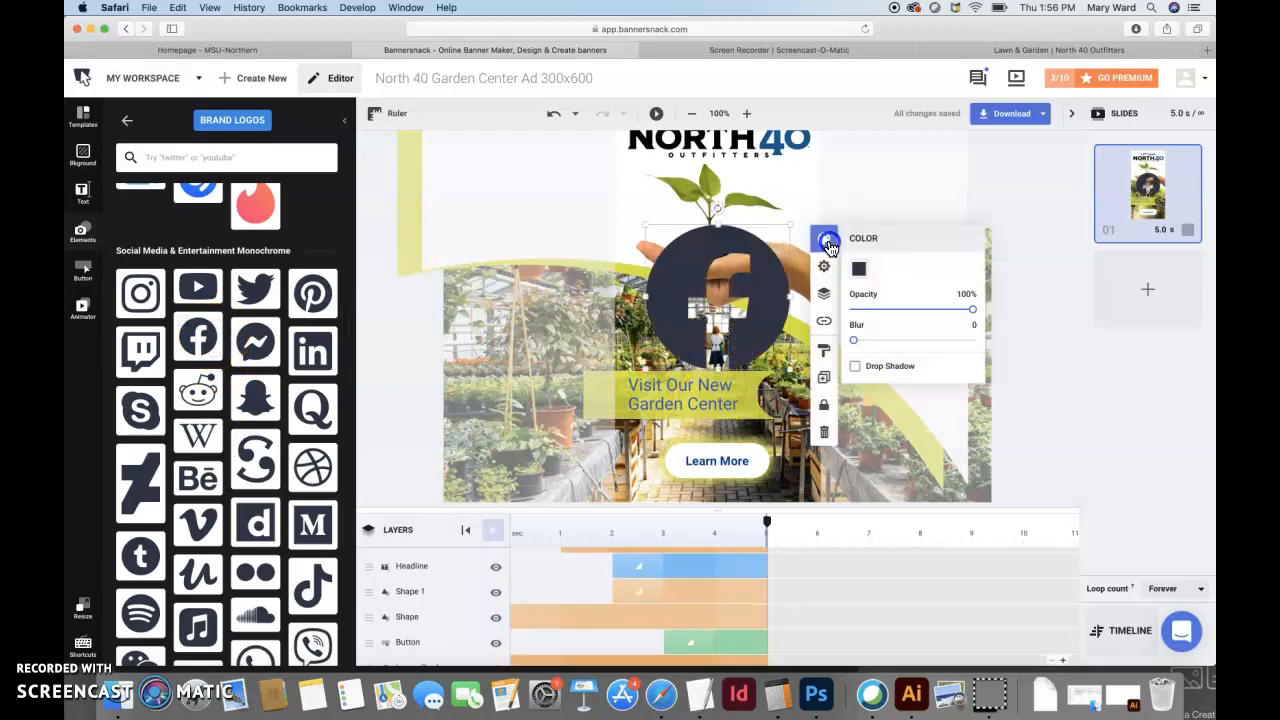
click(858, 269)
drag(872, 316, 861, 272)
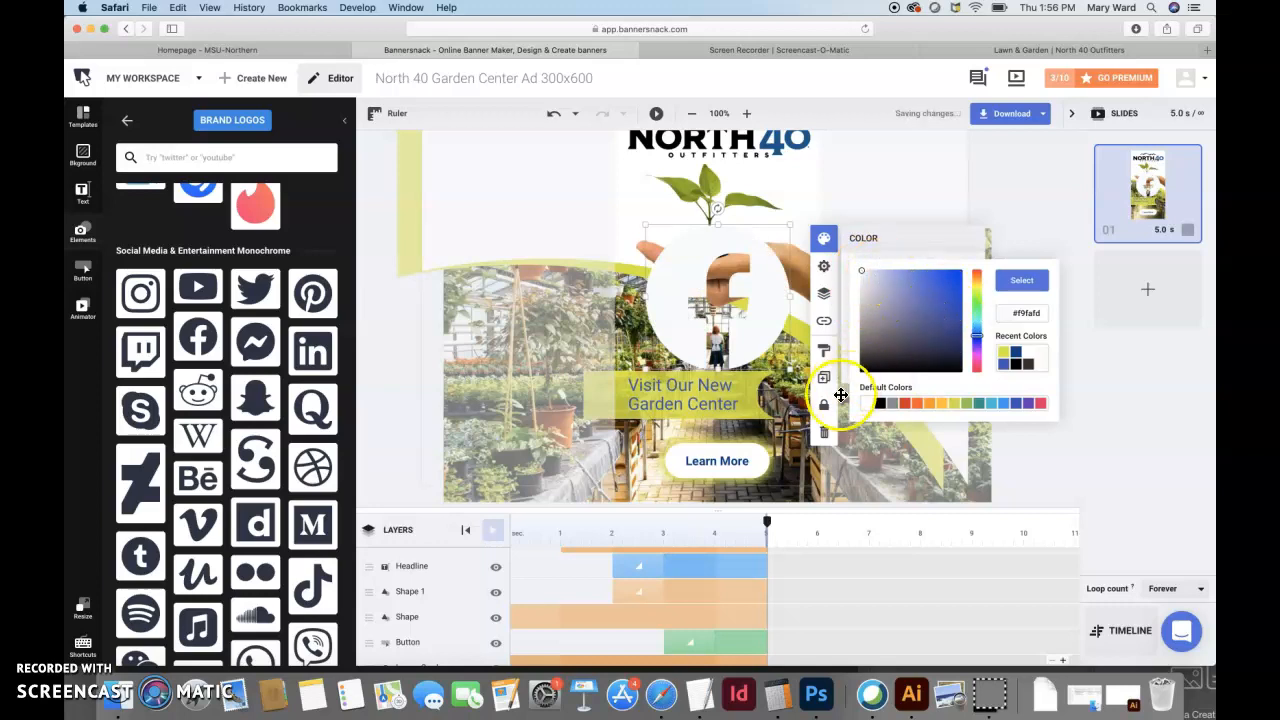
click(867, 403)
click(1025, 281)
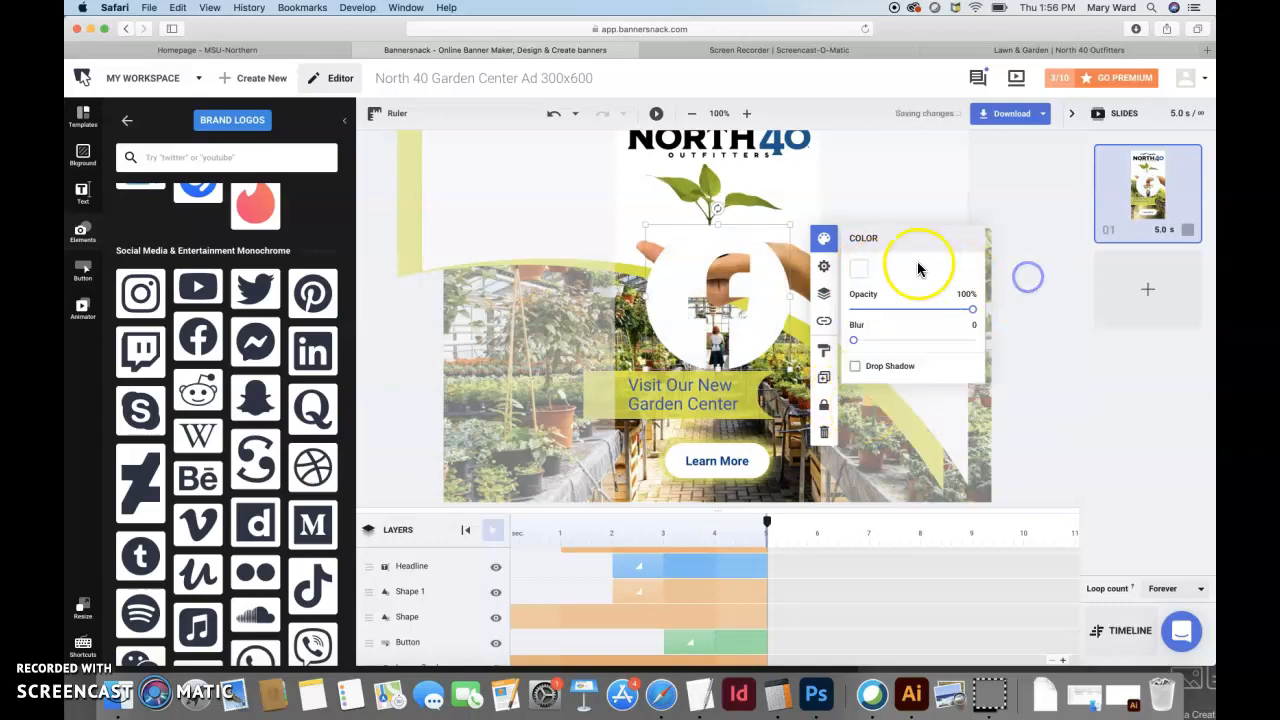
Enable a drop shadow on the Facebook logo and set the shadow color to dark blue #063b8b.
click(856, 368)
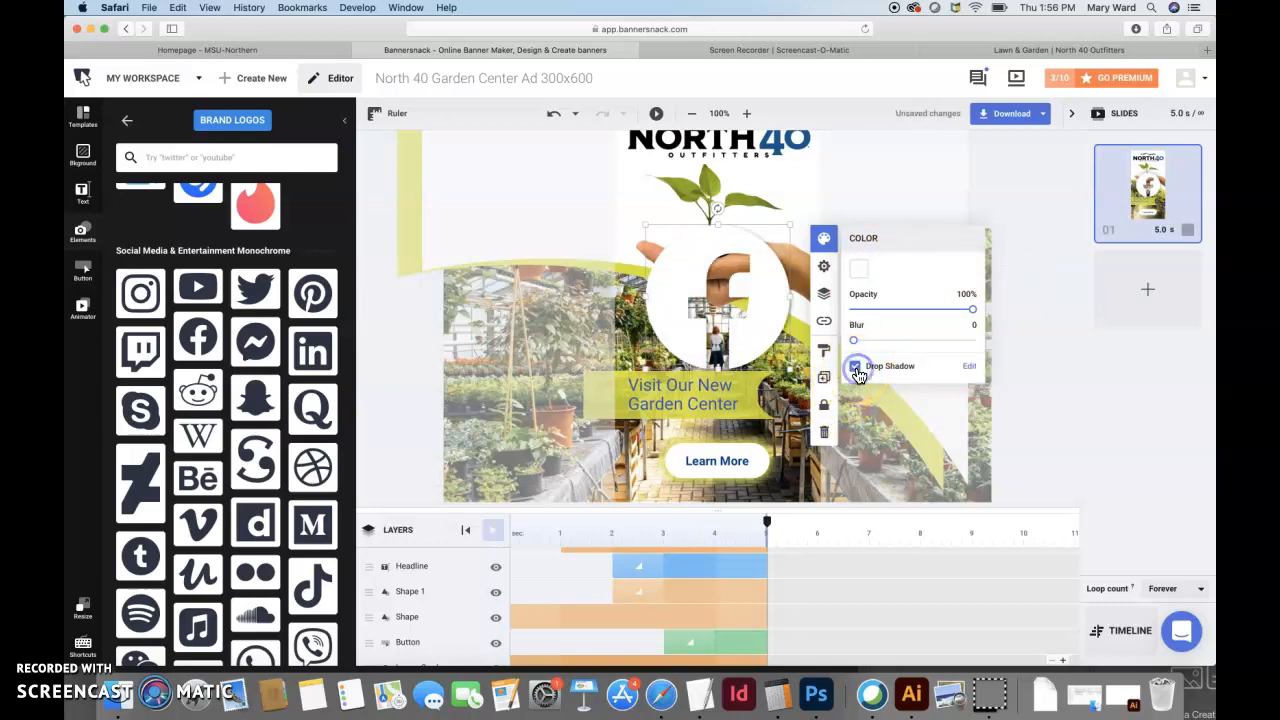
click(970, 366)
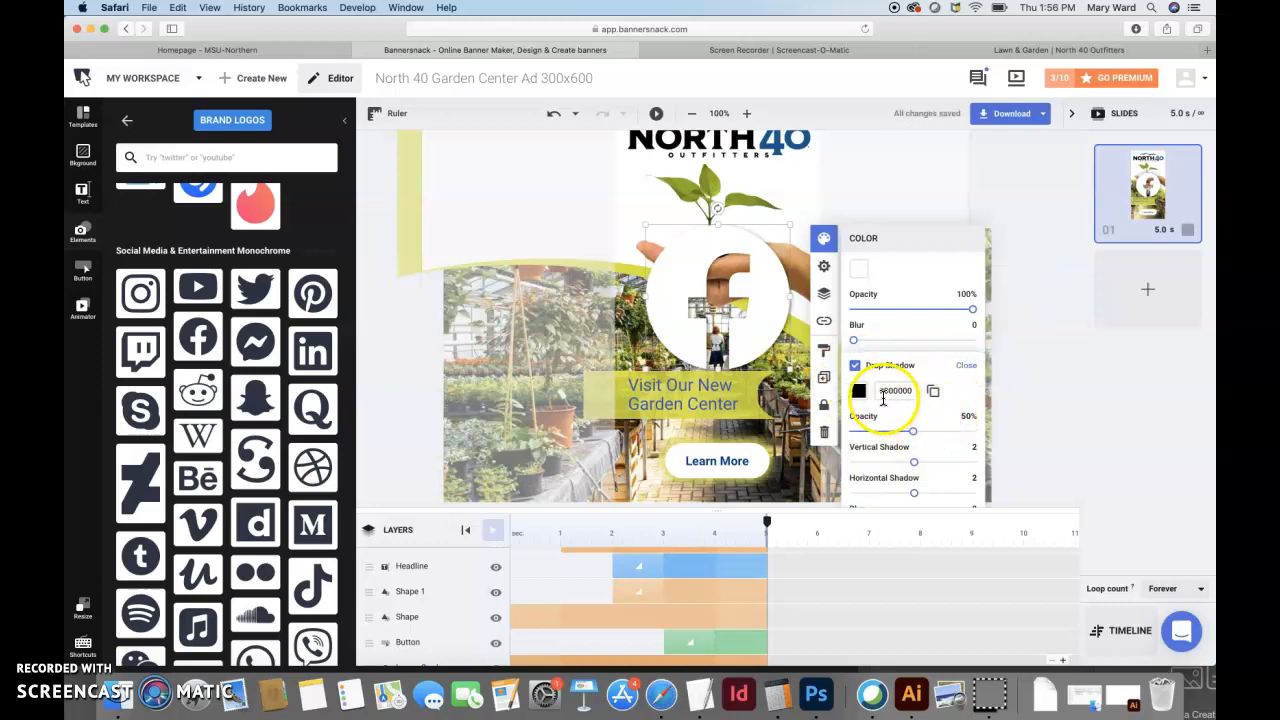
click(858, 391)
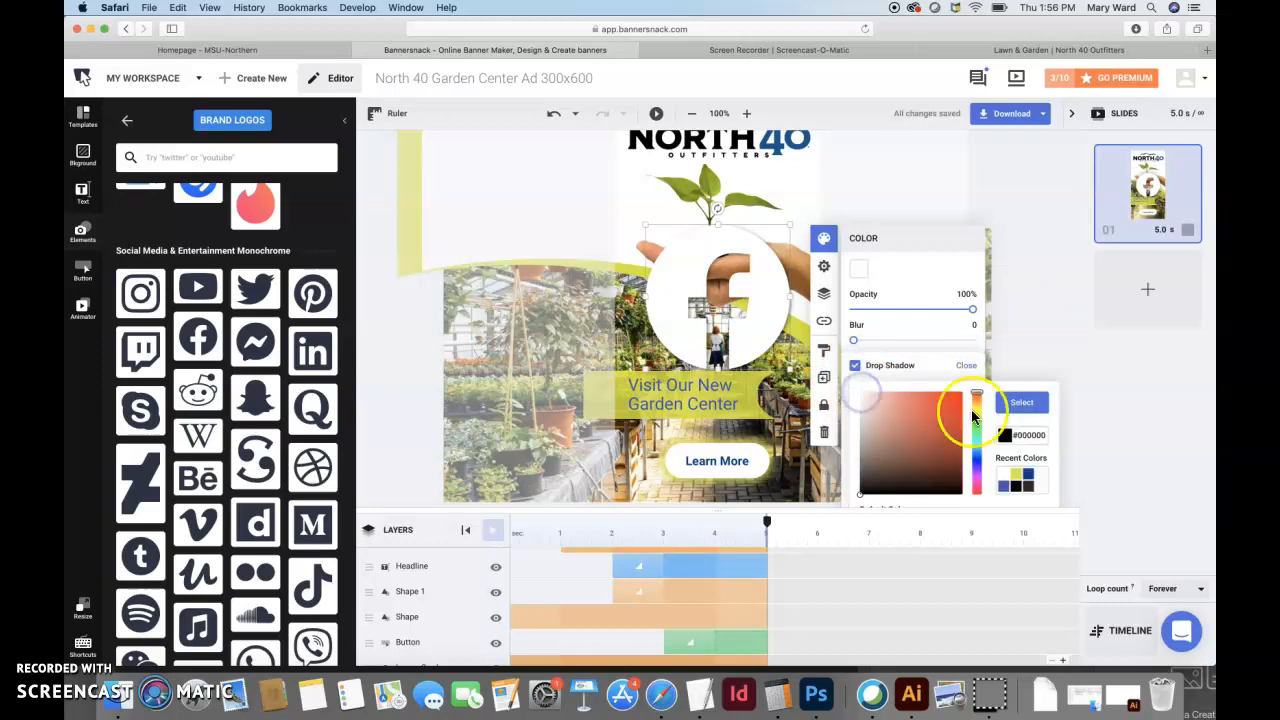
click(1018, 472)
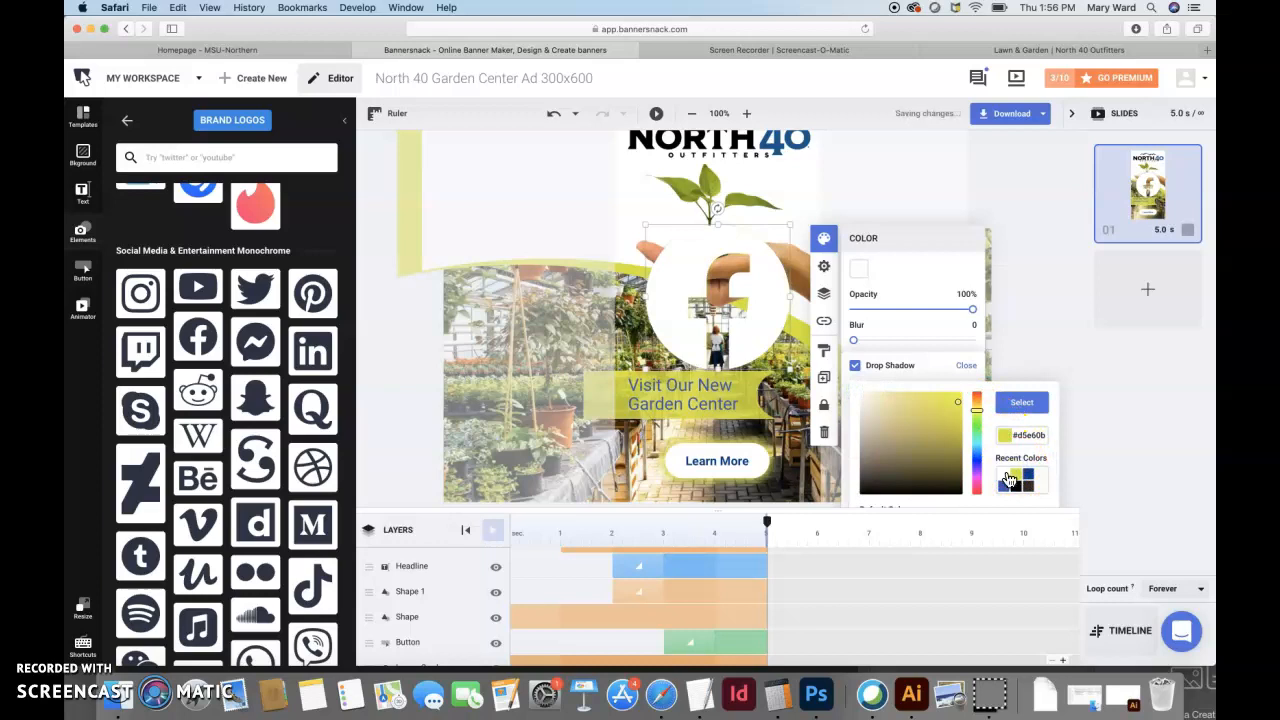
click(1027, 477)
click(1024, 402)
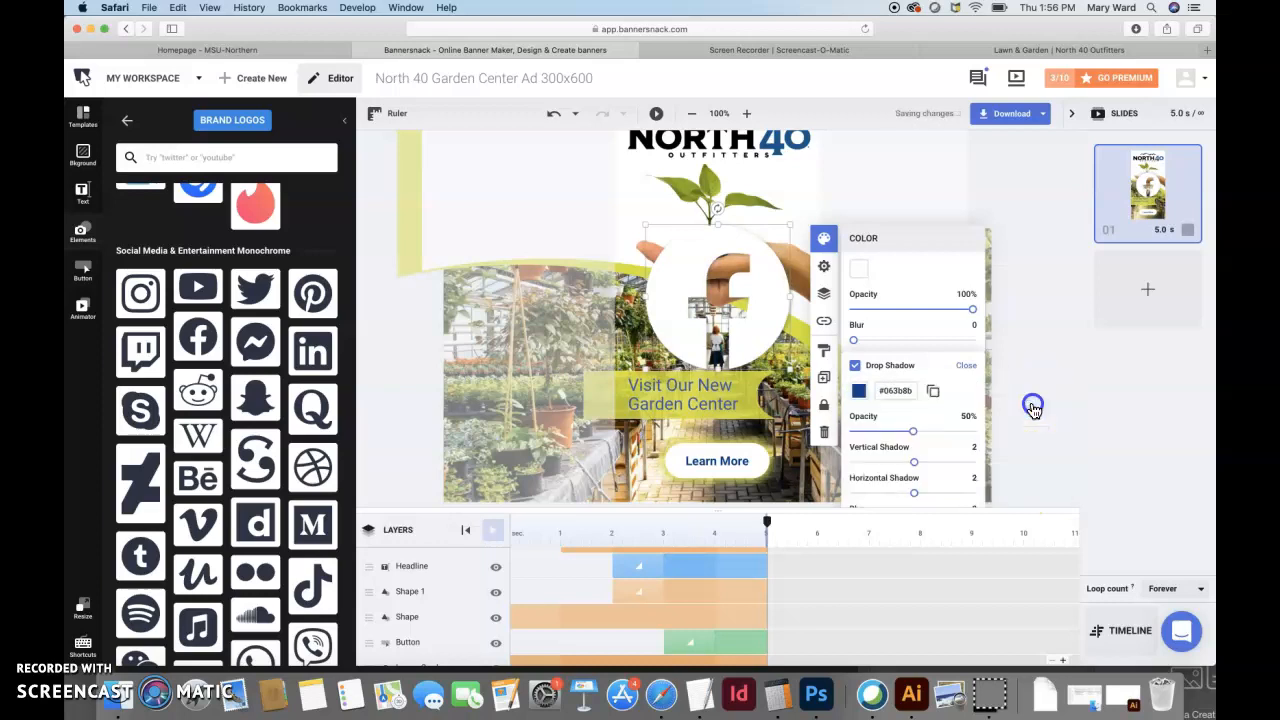
Shrink the Facebook logo to a small icon and place it just below the Learn More button.
drag(789, 227, 662, 491)
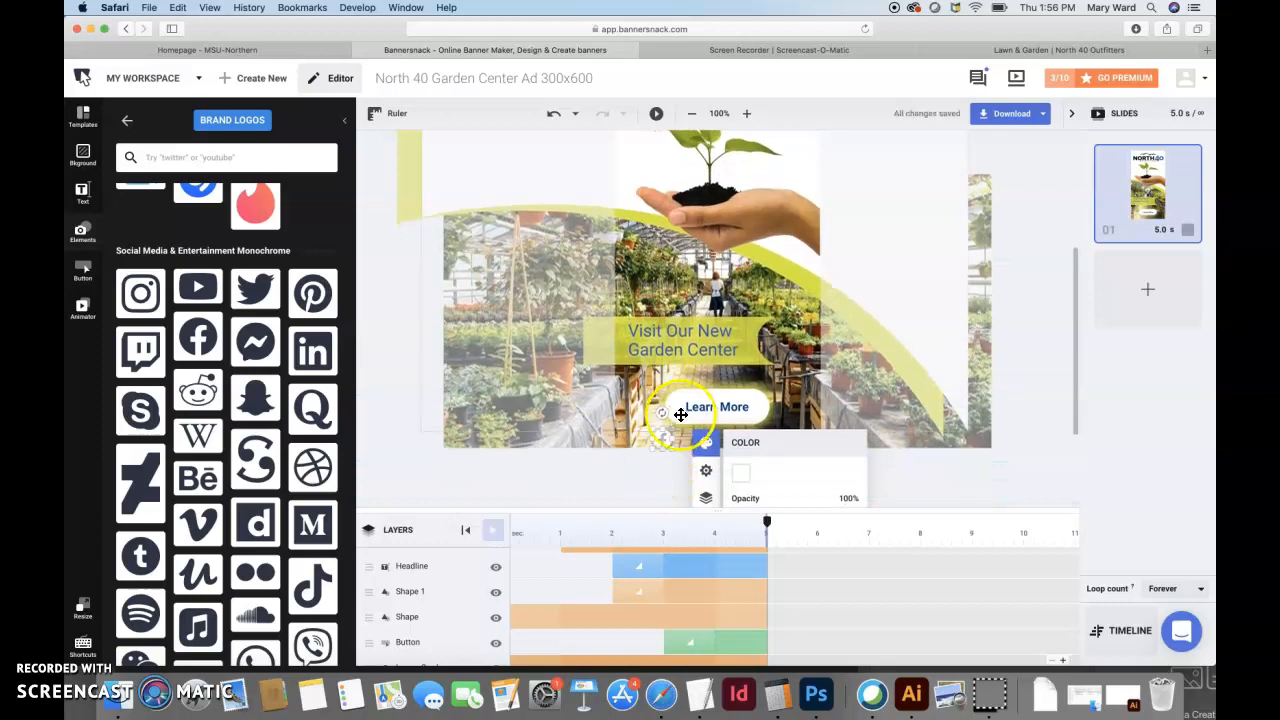
click(718, 410)
key(super+z)
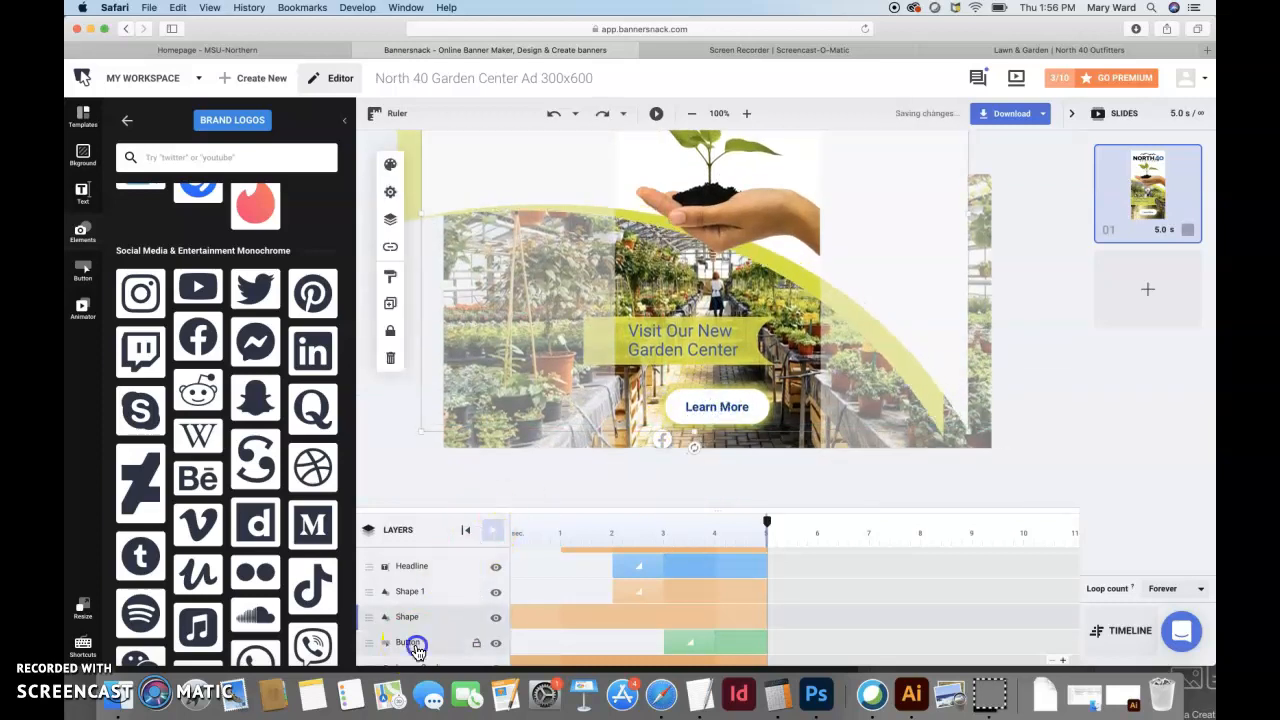
Nudge the Learn More button up to about 73, 504 px to make room for the icon below it.
click(414, 643)
click(729, 410)
key(Up)
key(Up)
key(Up)
key(Up)
key(Up)
key(Up)
key(Up)
key(Up)
key(Up)
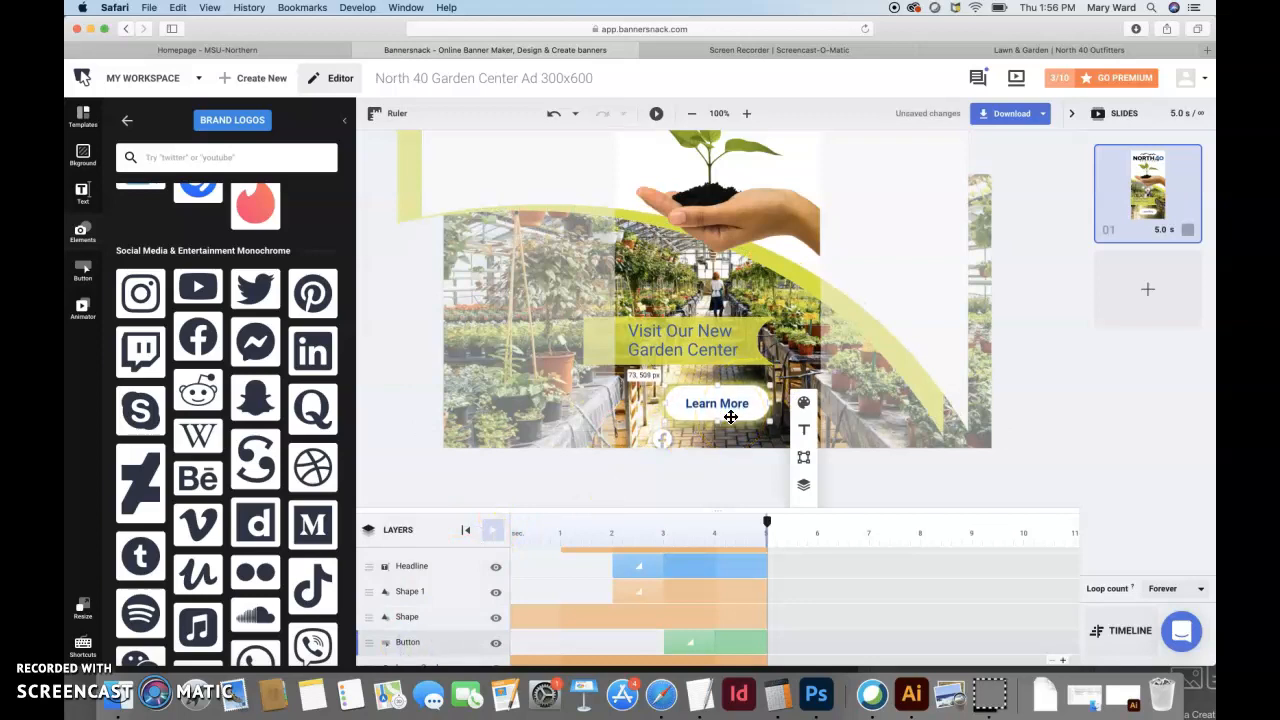
key(Down)
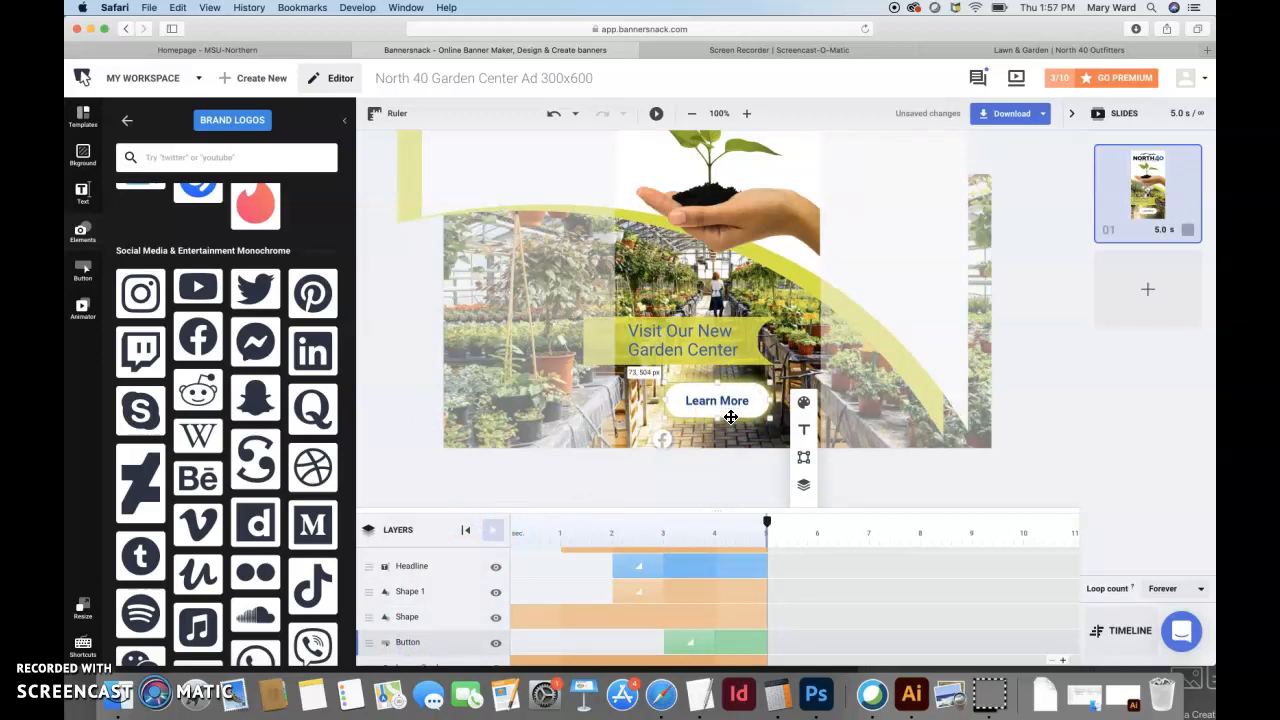
Nudge the small Facebook logo slightly up and recolor it dark blue #063b8b.
click(664, 444)
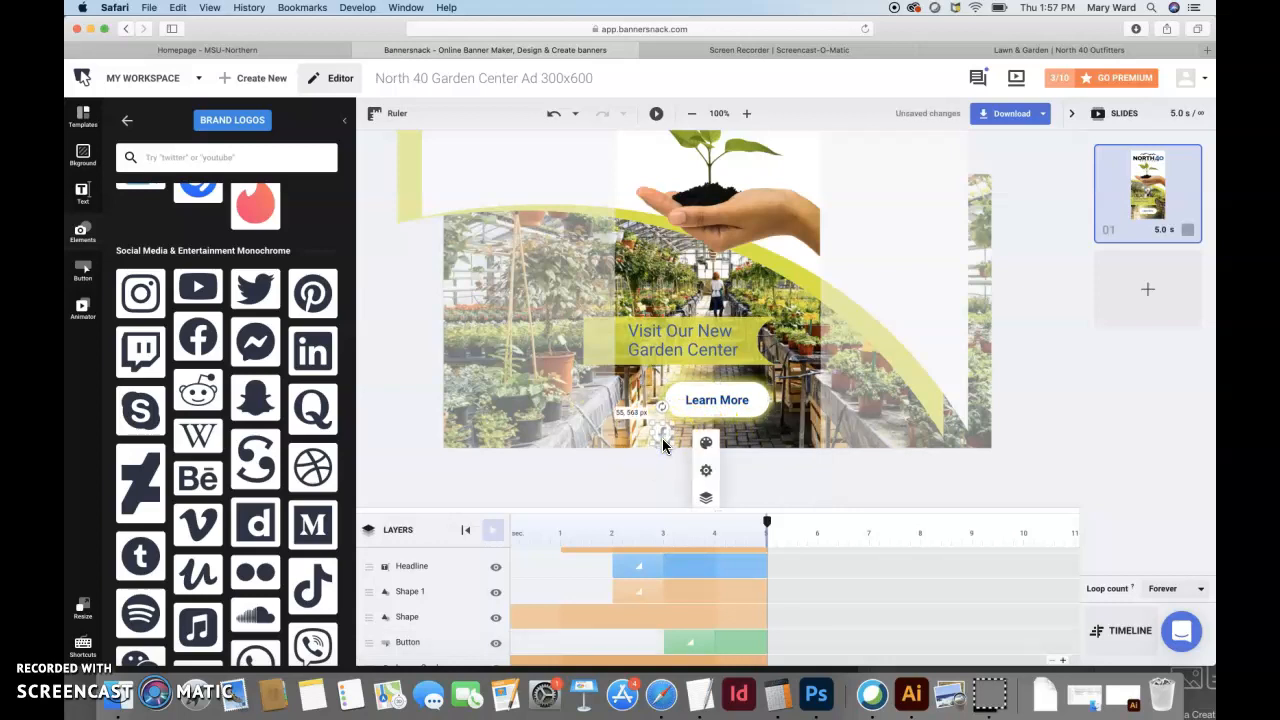
click(706, 442)
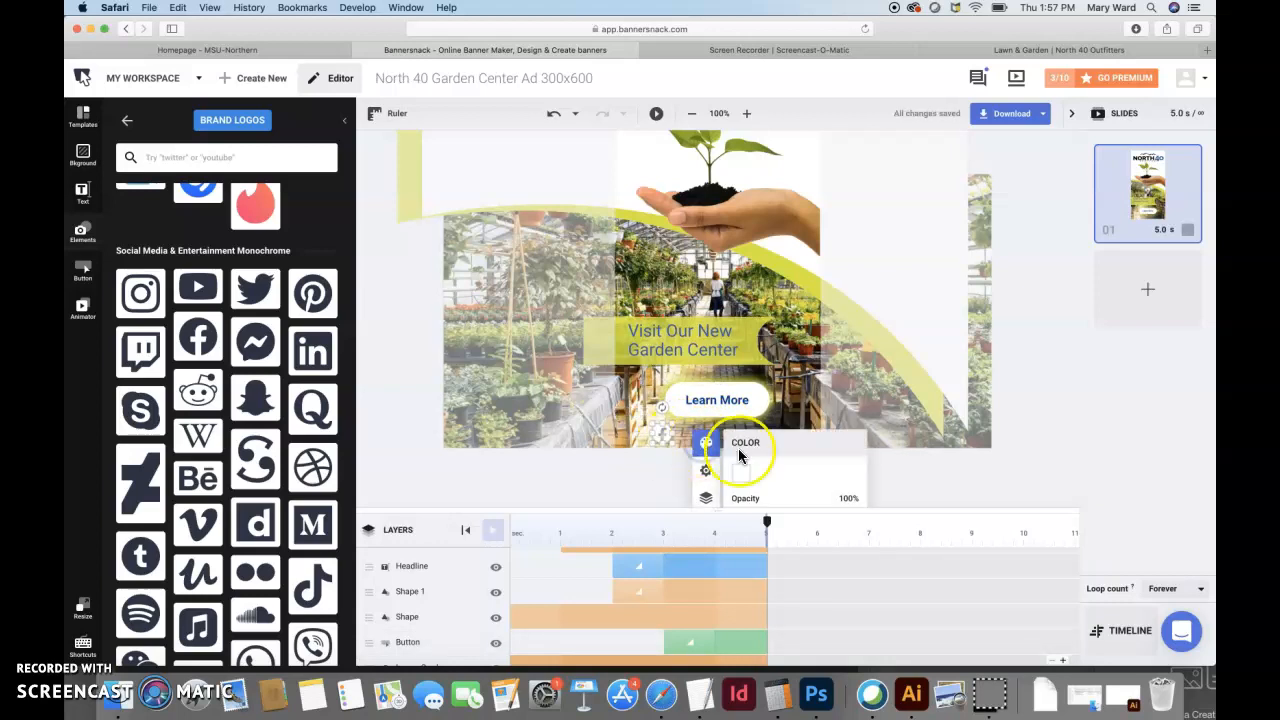
click(727, 450)
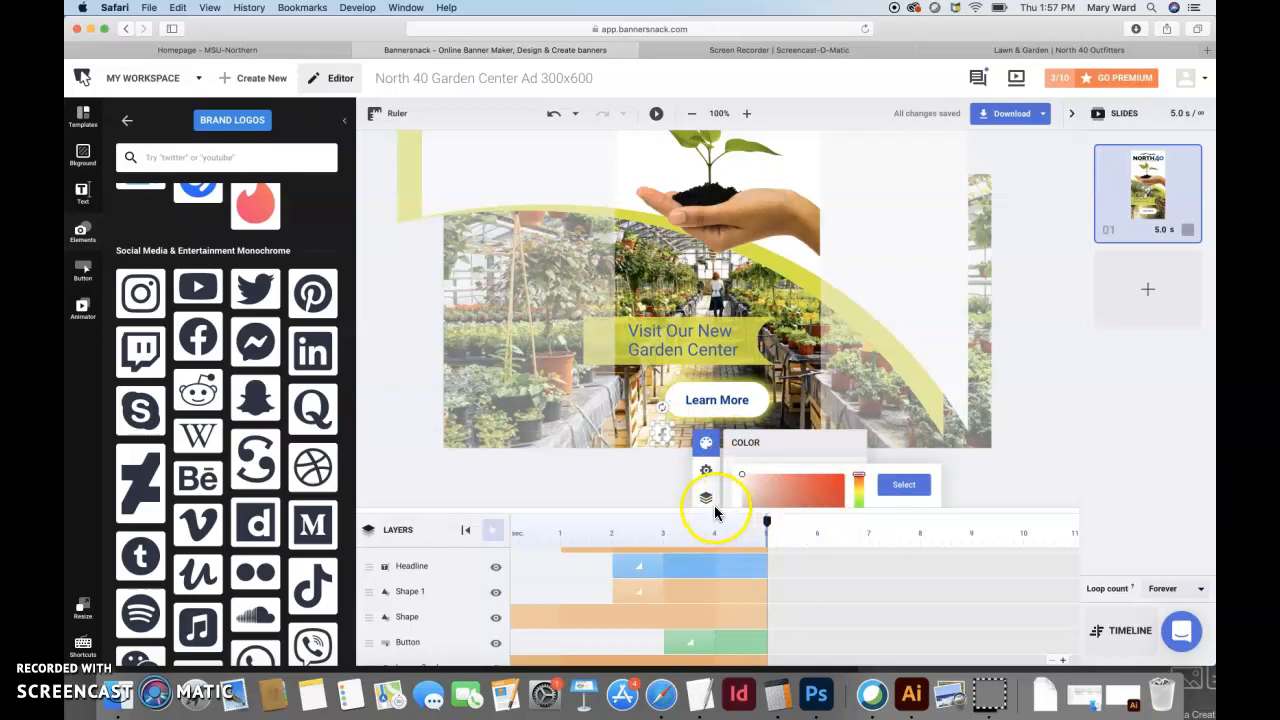
drag(717, 511, 722, 625)
click(742, 467)
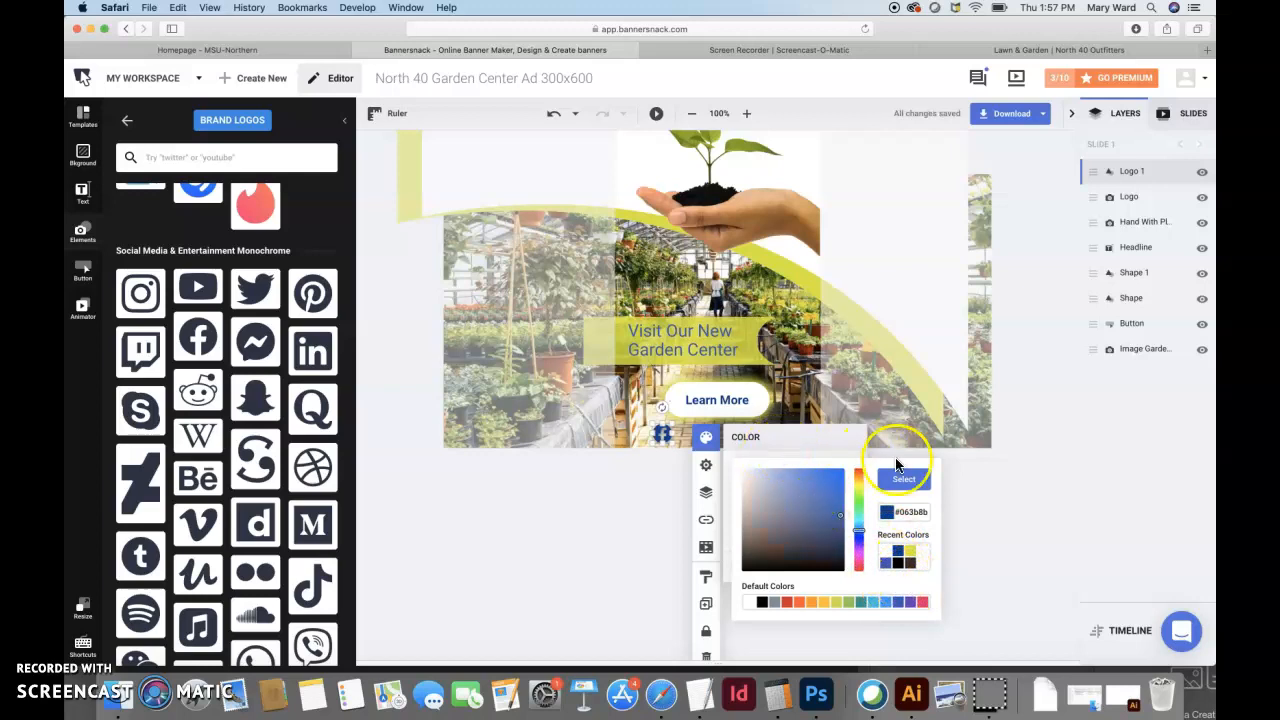
click(906, 483)
Change the Facebook logo's drop shadow color to white #ffffff and bring the whole lower banner into view.
click(737, 565)
click(847, 568)
click(744, 592)
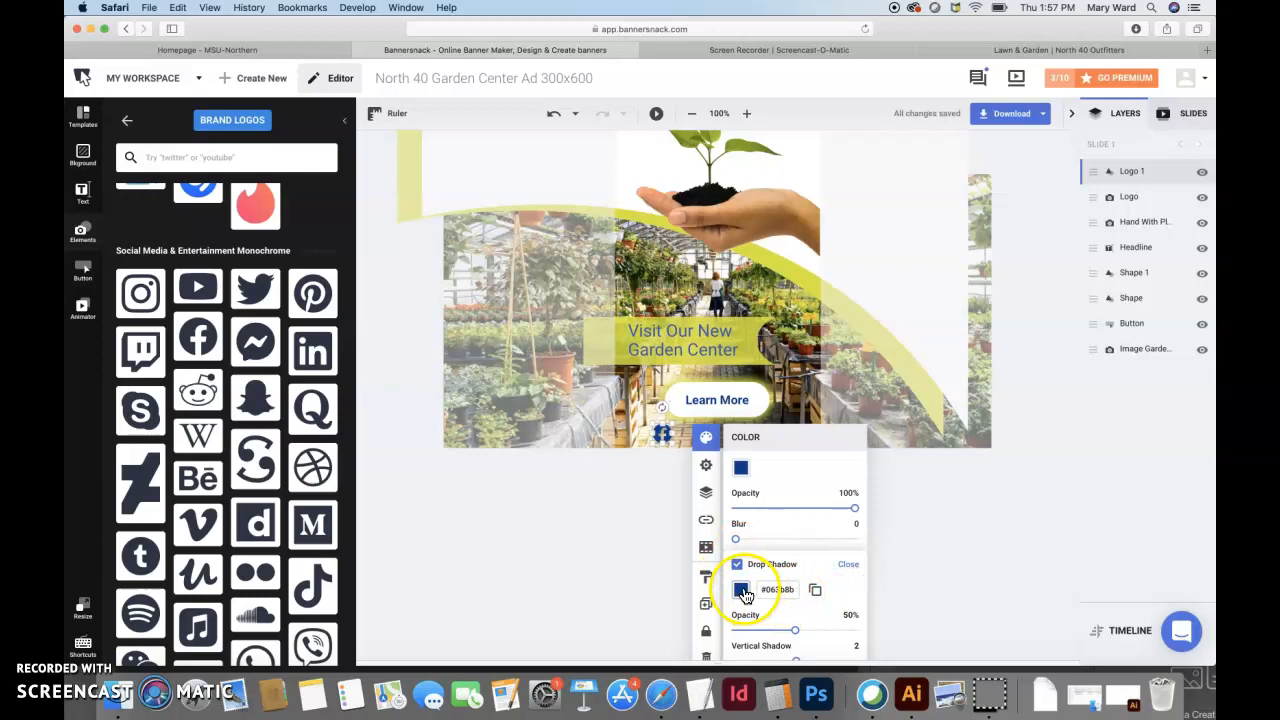
click(909, 529)
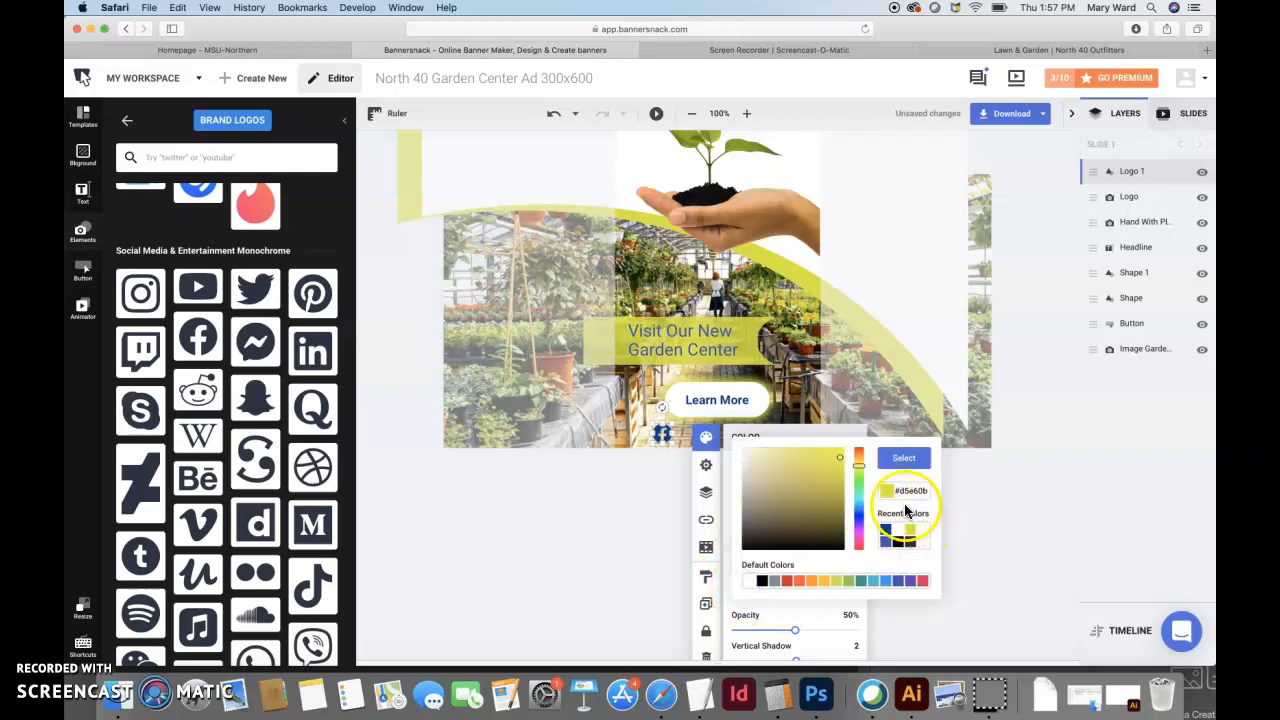
click(894, 537)
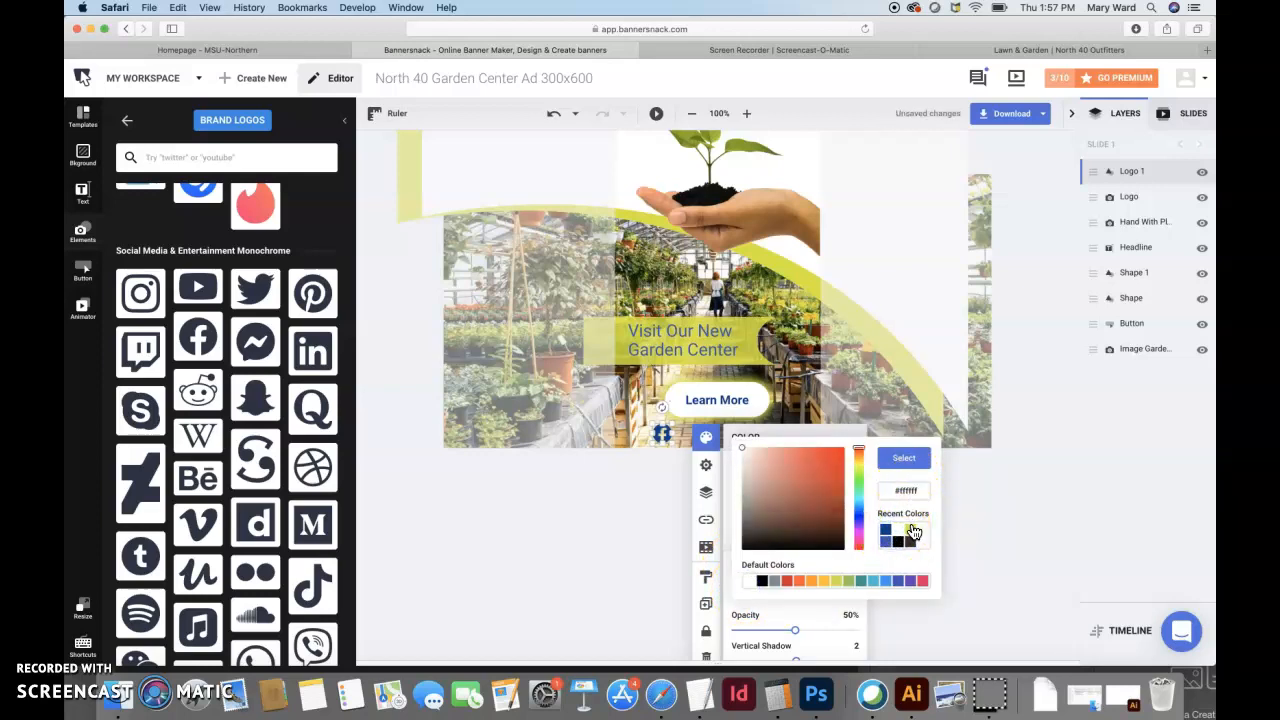
click(903, 458)
scroll(594, 514, up, 2)
click(595, 518)
click(660, 522)
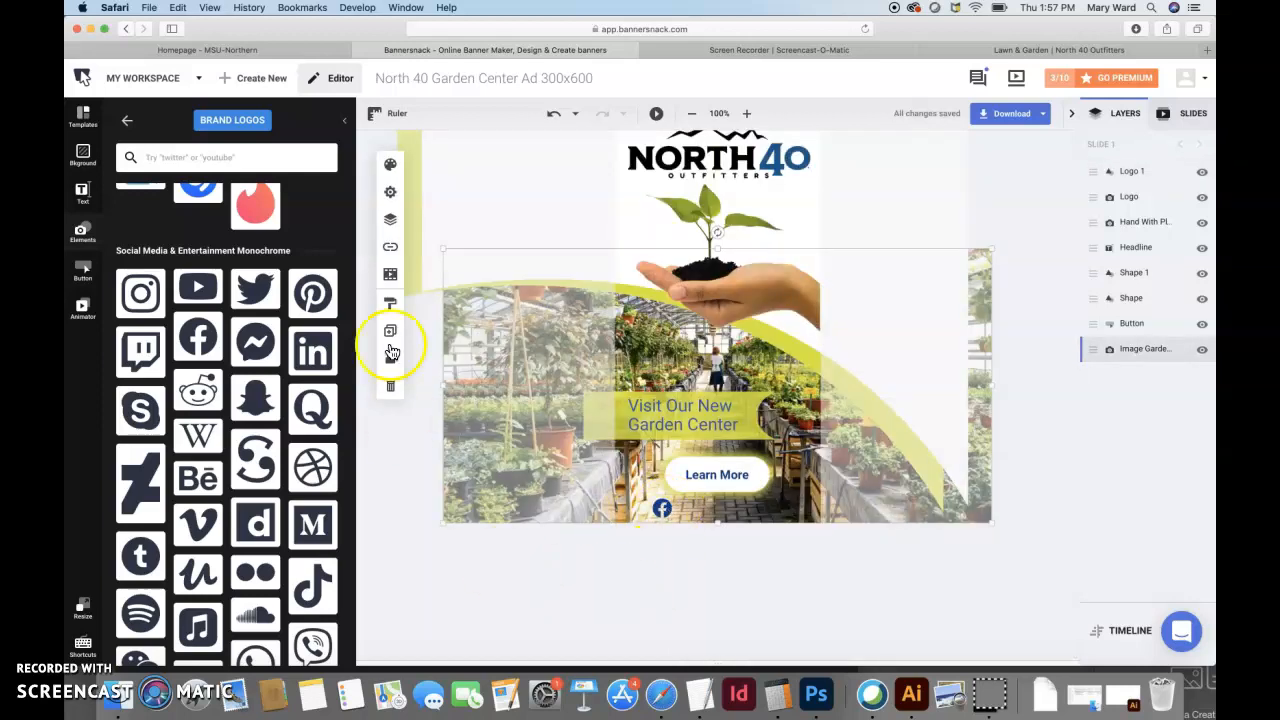
Add the monochrome Twitter logo to the banner and color it dark blue #063b8b.
click(255, 288)
click(823, 276)
click(860, 308)
click(1016, 387)
click(798, 330)
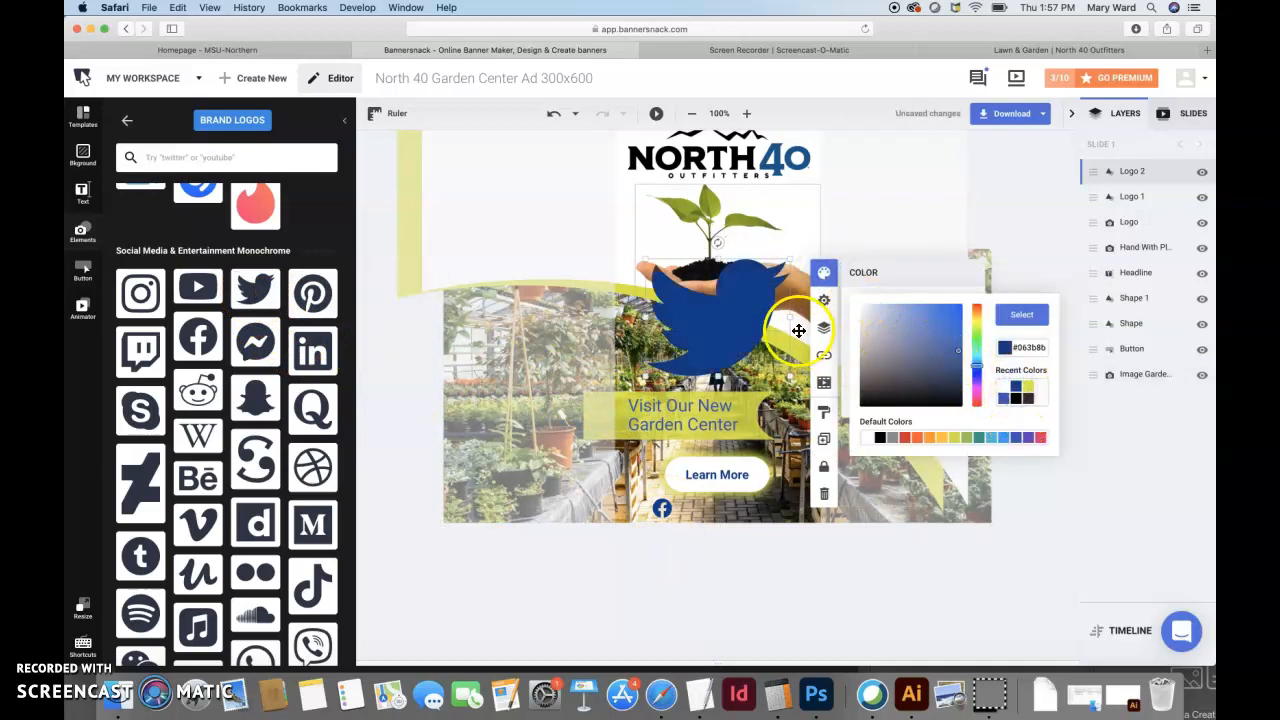
Shrink the Twitter logo to icon size, enable its drop shadow and choose a color for the shadow.
drag(790, 259, 670, 386)
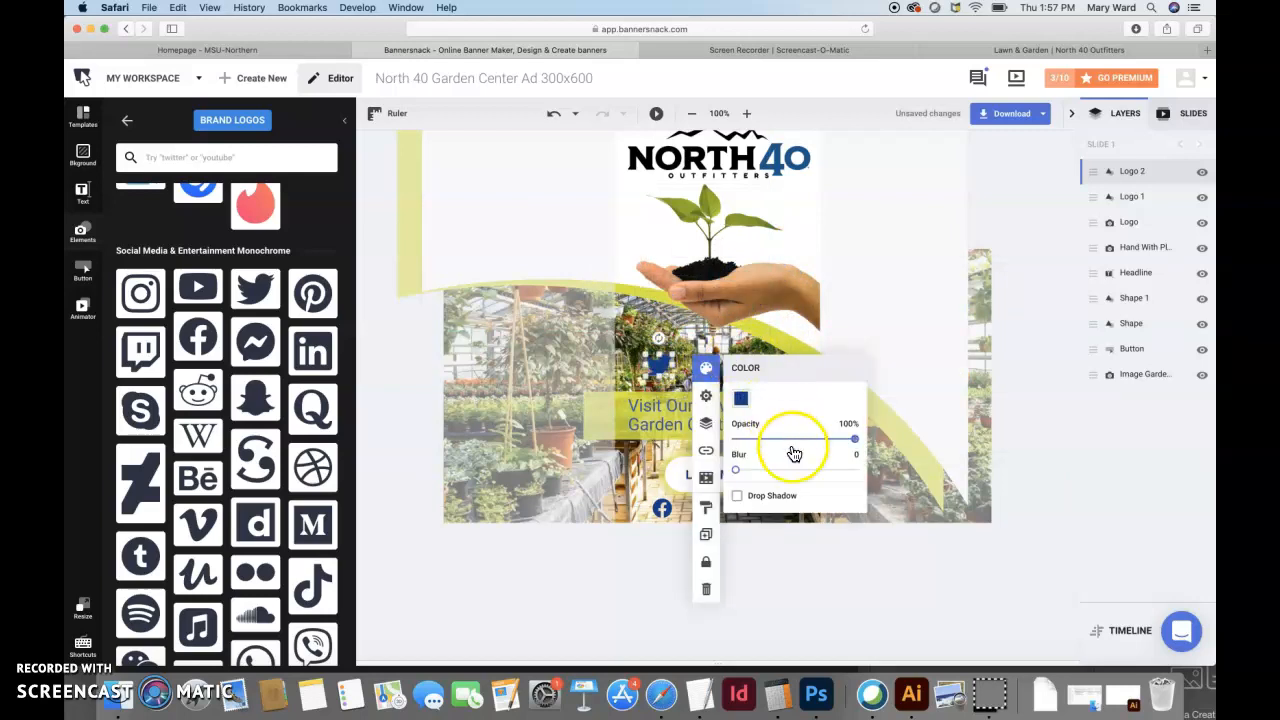
click(736, 498)
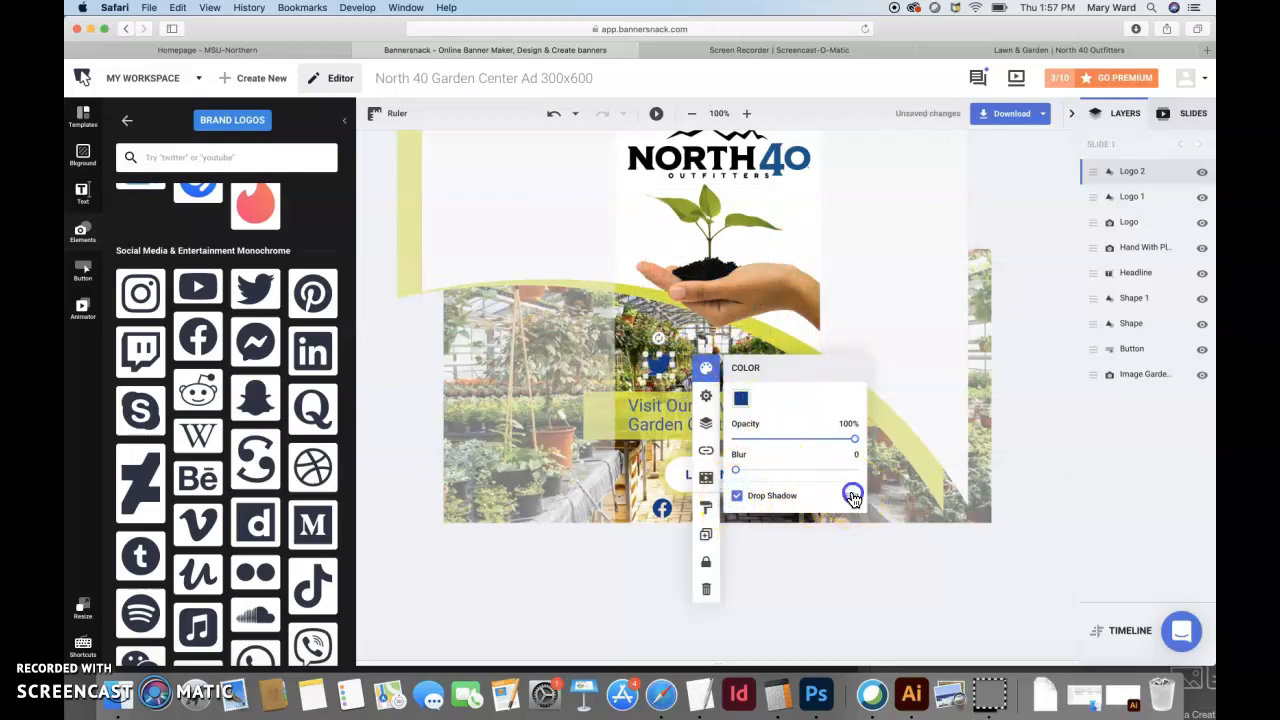
click(741, 522)
click(742, 515)
click(903, 389)
Place the Twitter logo next to the Facebook logo below the Learn More button and reduce its size slightly.
drag(657, 362, 690, 510)
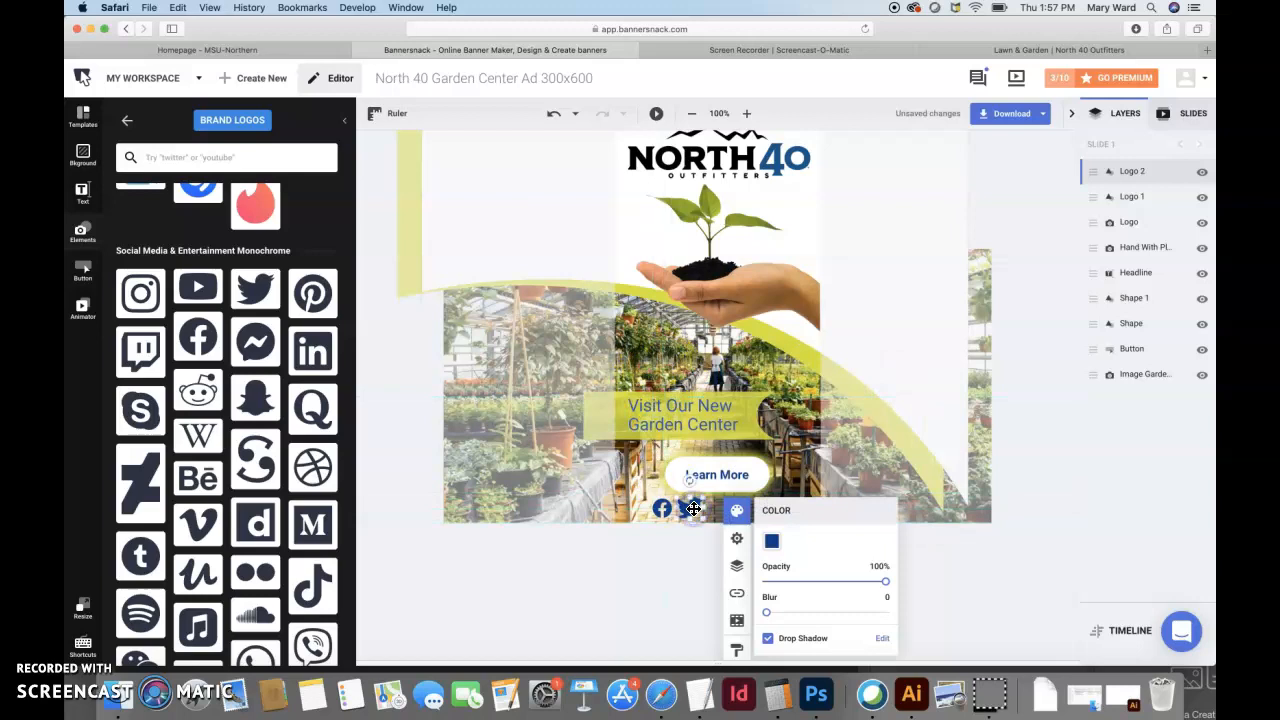
click(659, 557)
click(687, 510)
drag(707, 502, 695, 514)
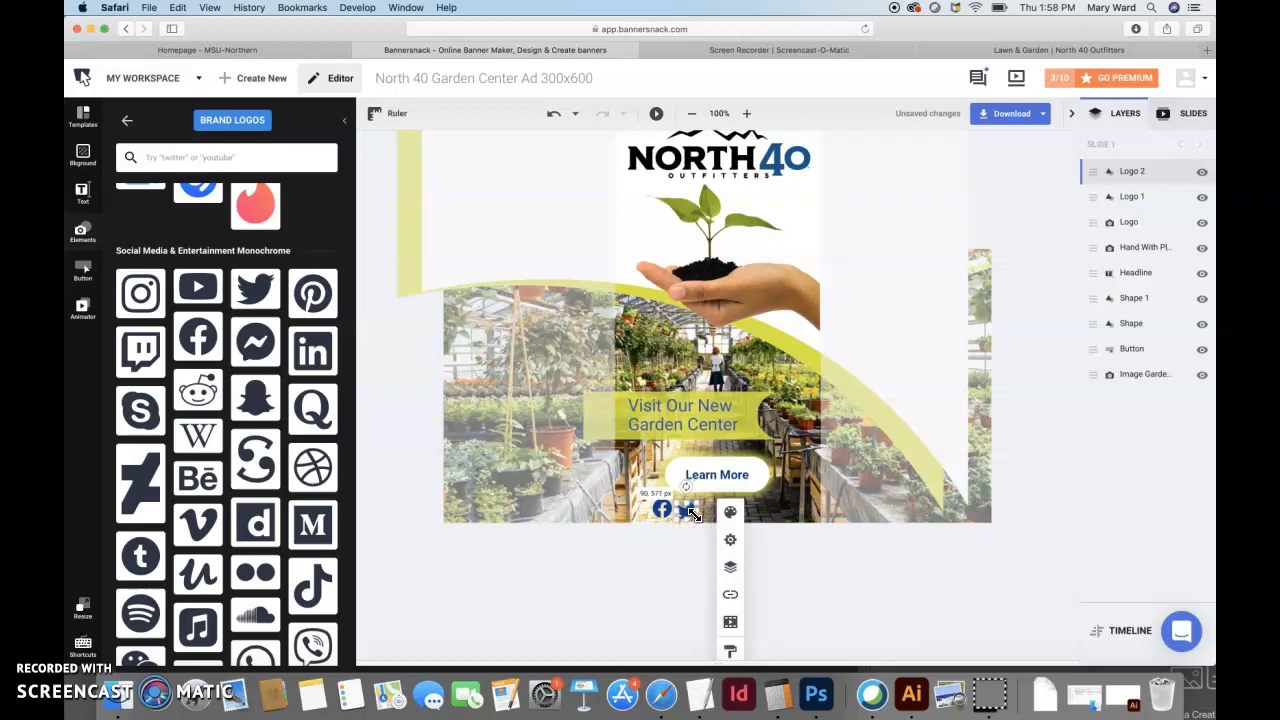
click(583, 551)
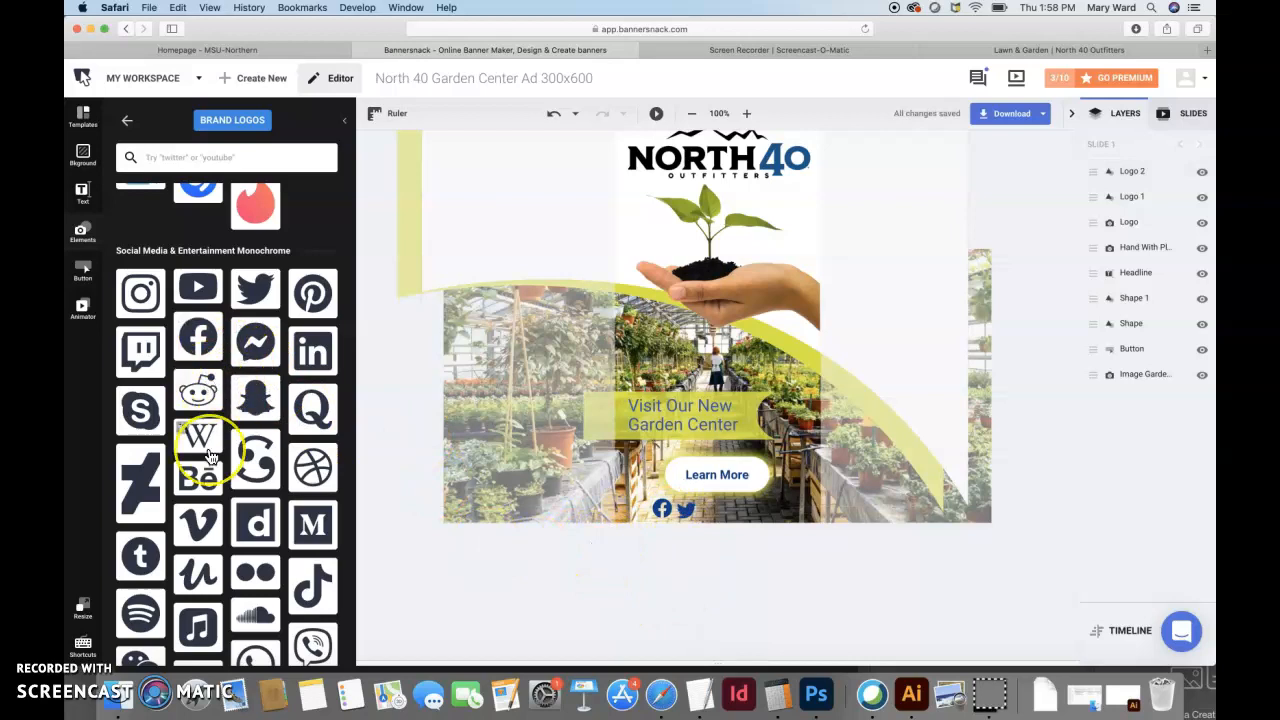
Select the Facebook and Twitter logos together and shift them right so they sit centered under the Learn More button.
scroll(205, 452, down, 2)
scroll(210, 455, down, 5)
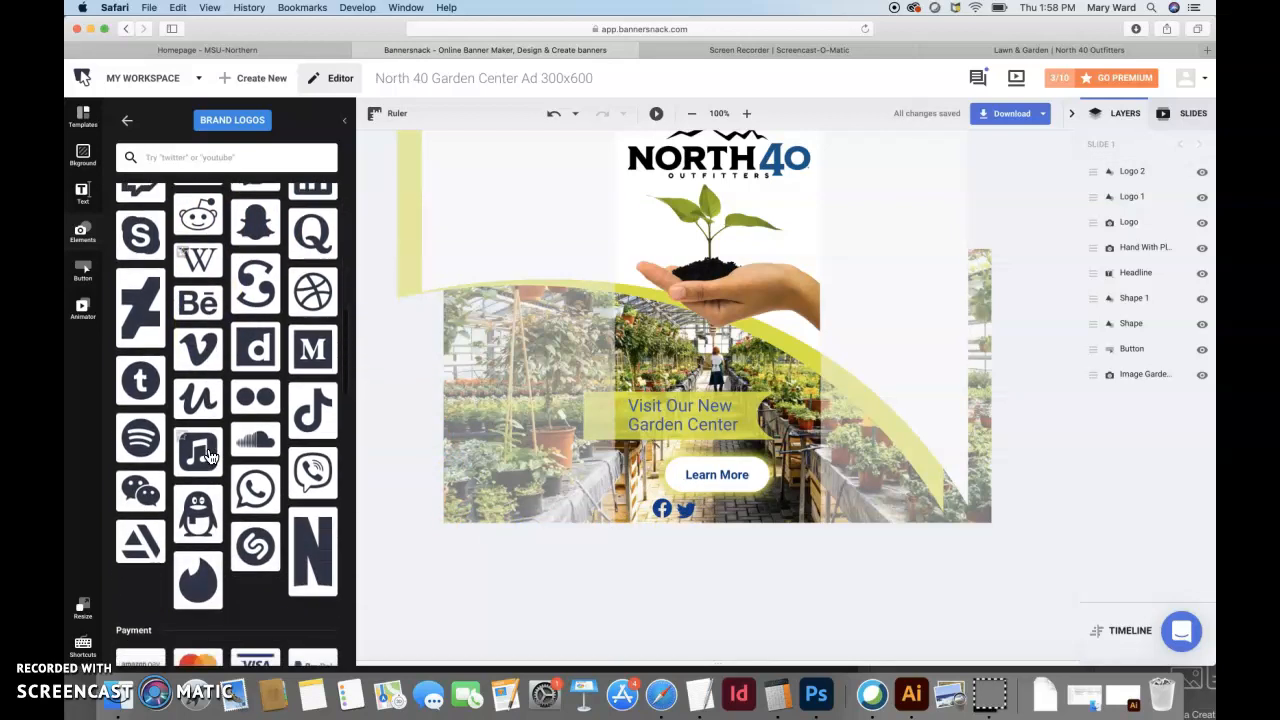
click(689, 515)
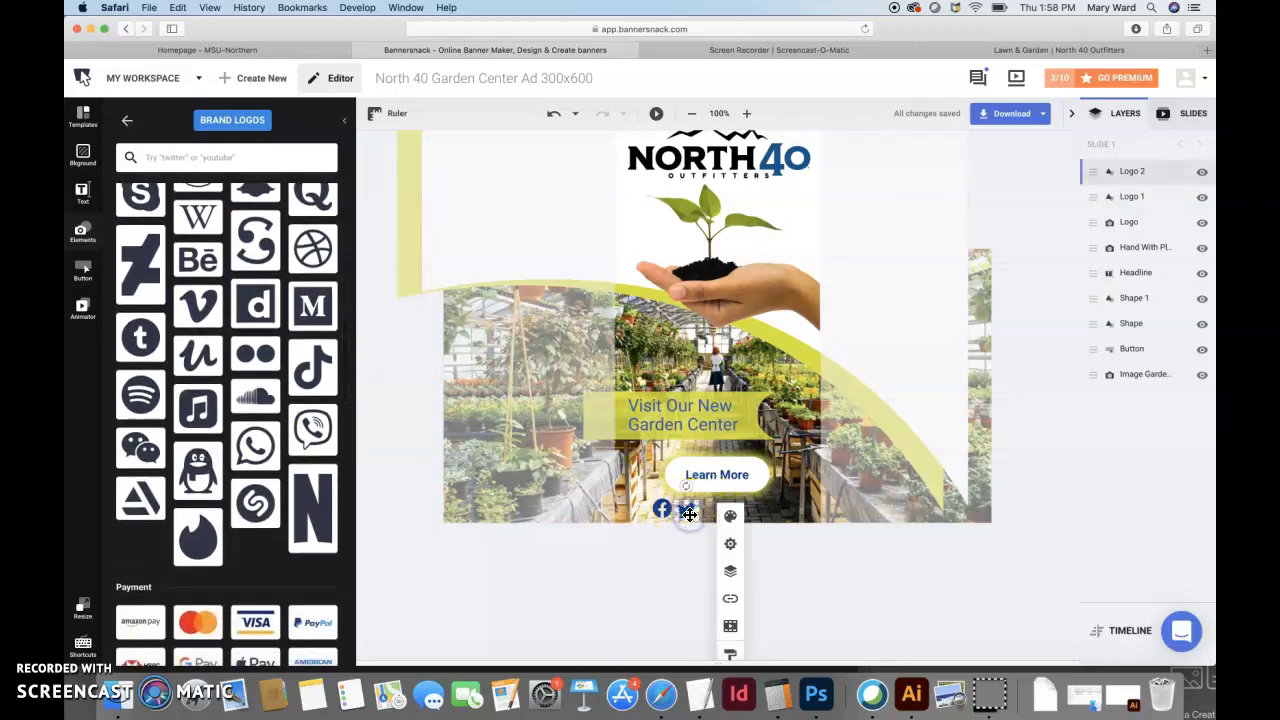
shift+click(663, 510)
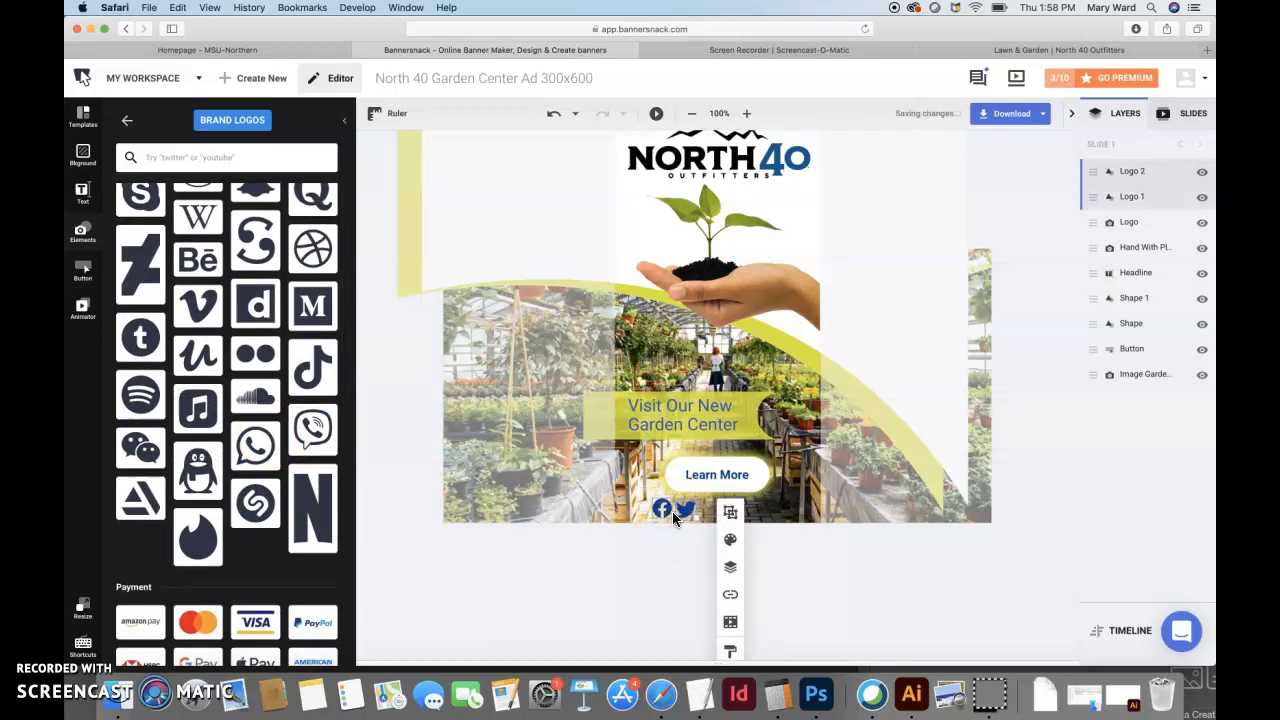
click(683, 510)
shift+click(663, 512)
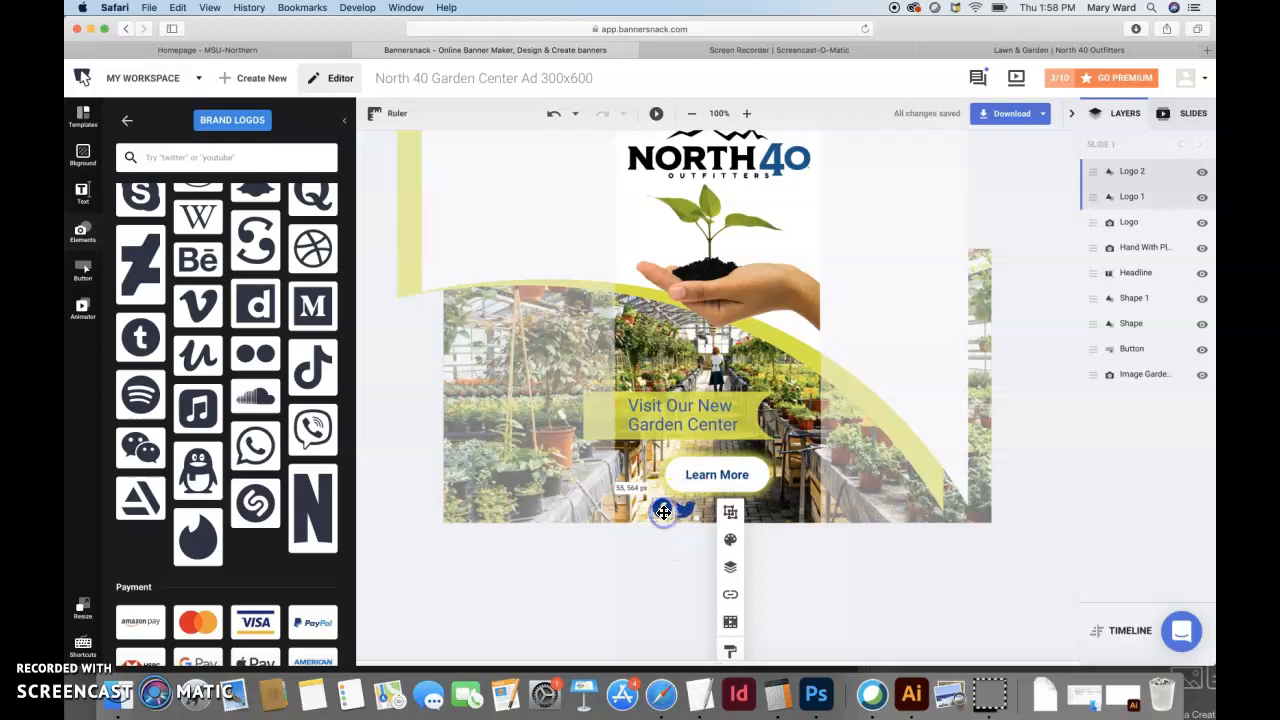
key(shift+Right)
key(shift+Right)
key(shift+Right)
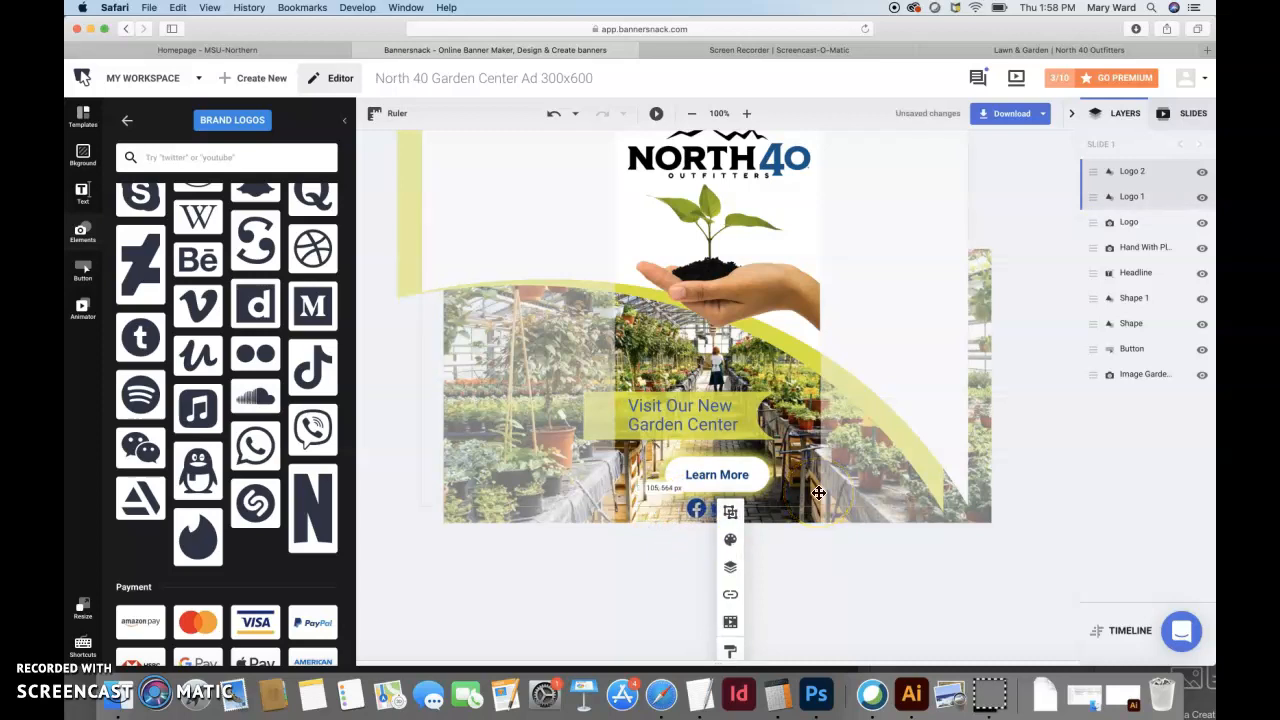
click(768, 554)
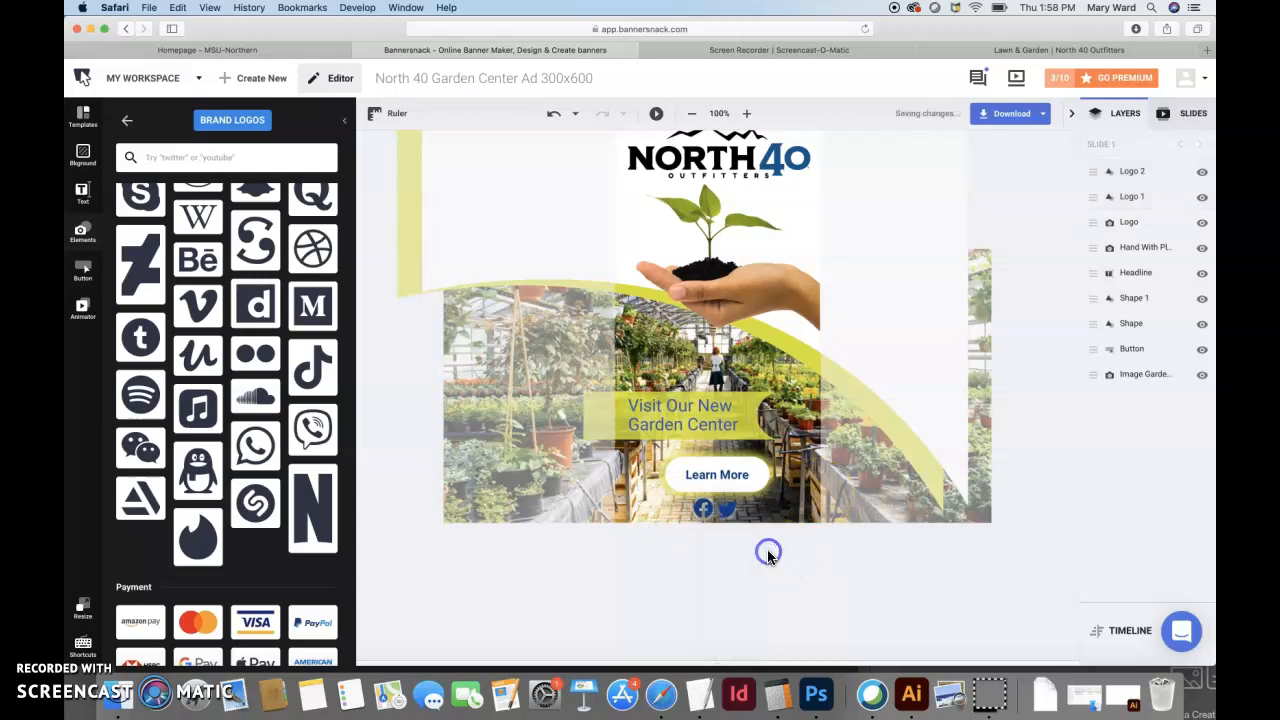
click(729, 513)
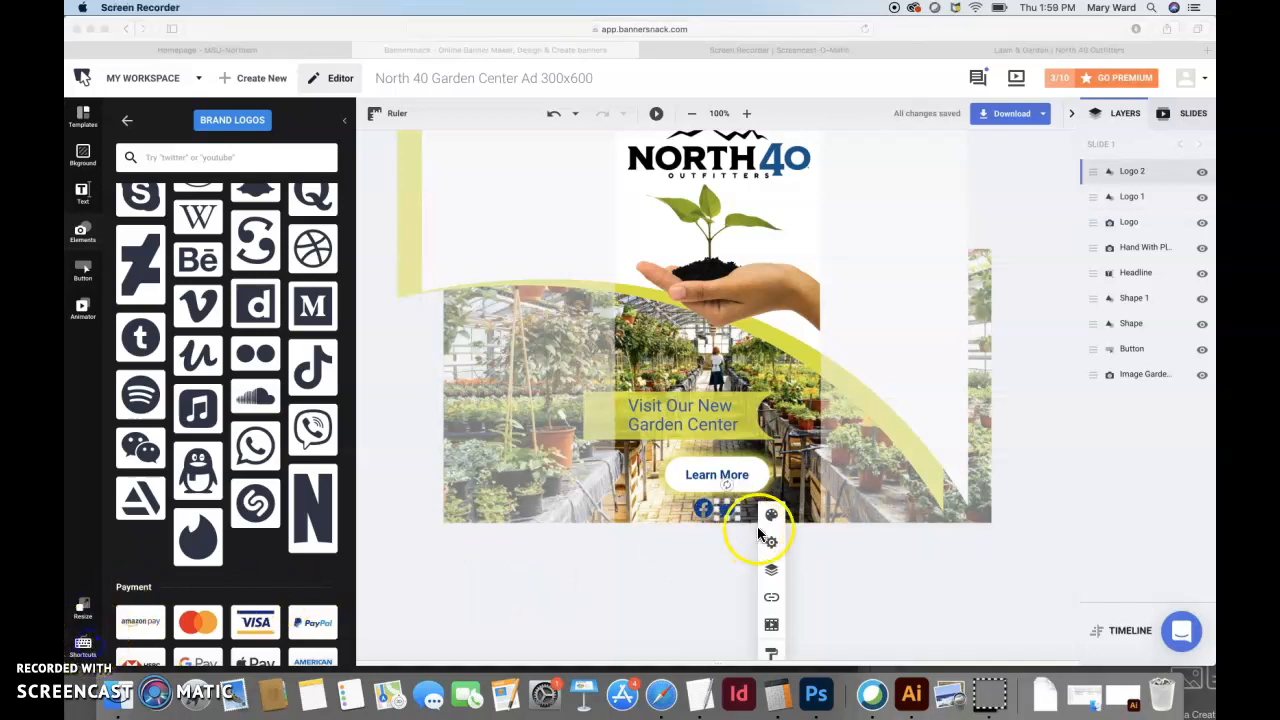
Recolor the Twitter logo below the Learn More button yellow-green #d5e60b.
click(772, 517)
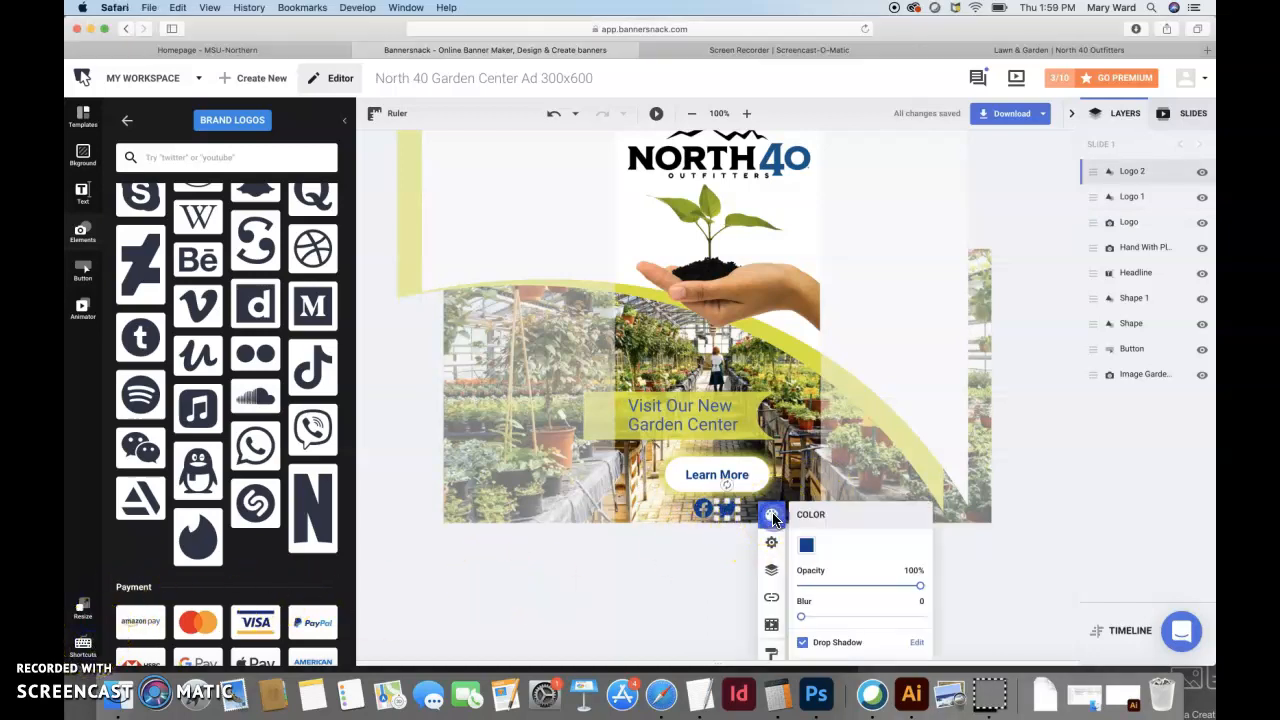
click(809, 545)
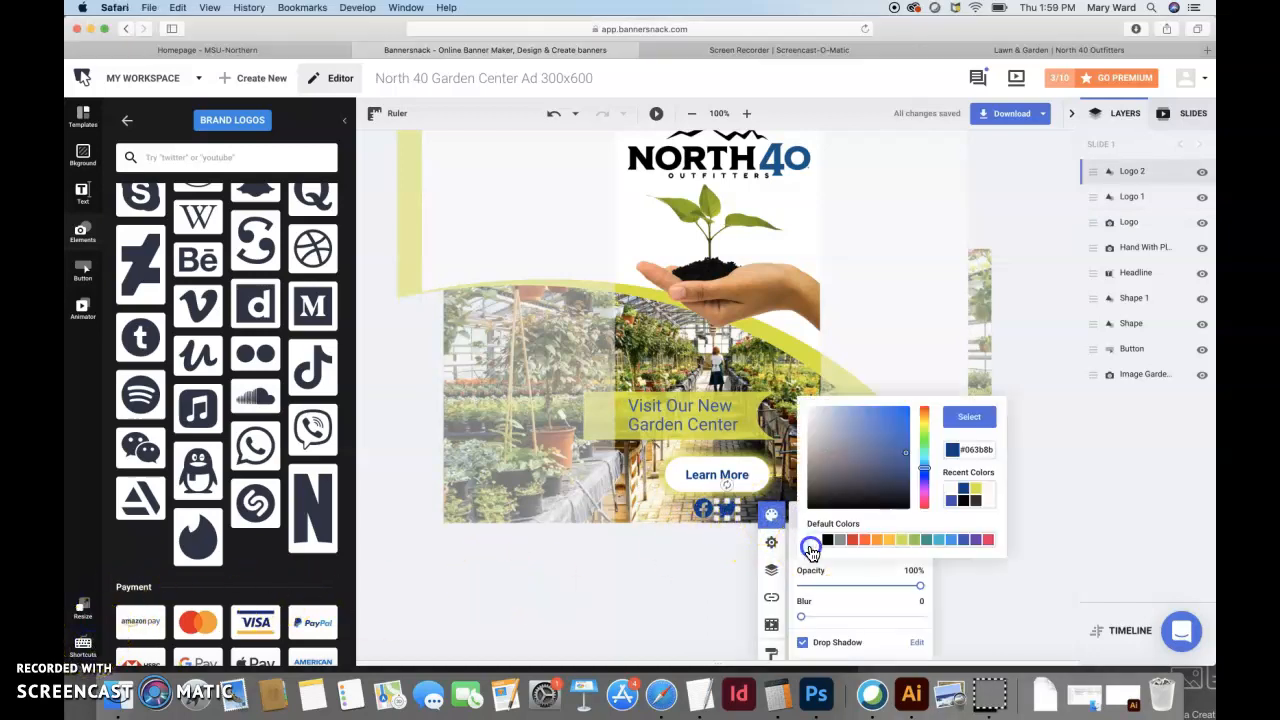
click(976, 489)
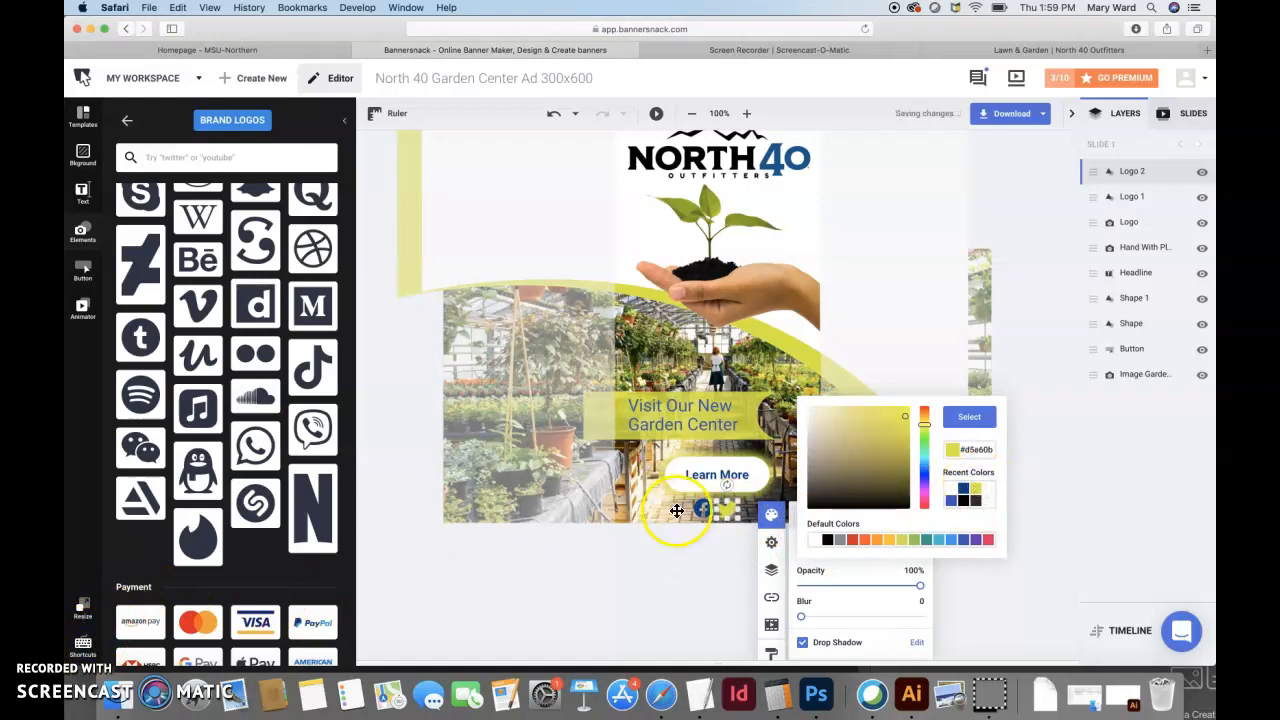
click(709, 511)
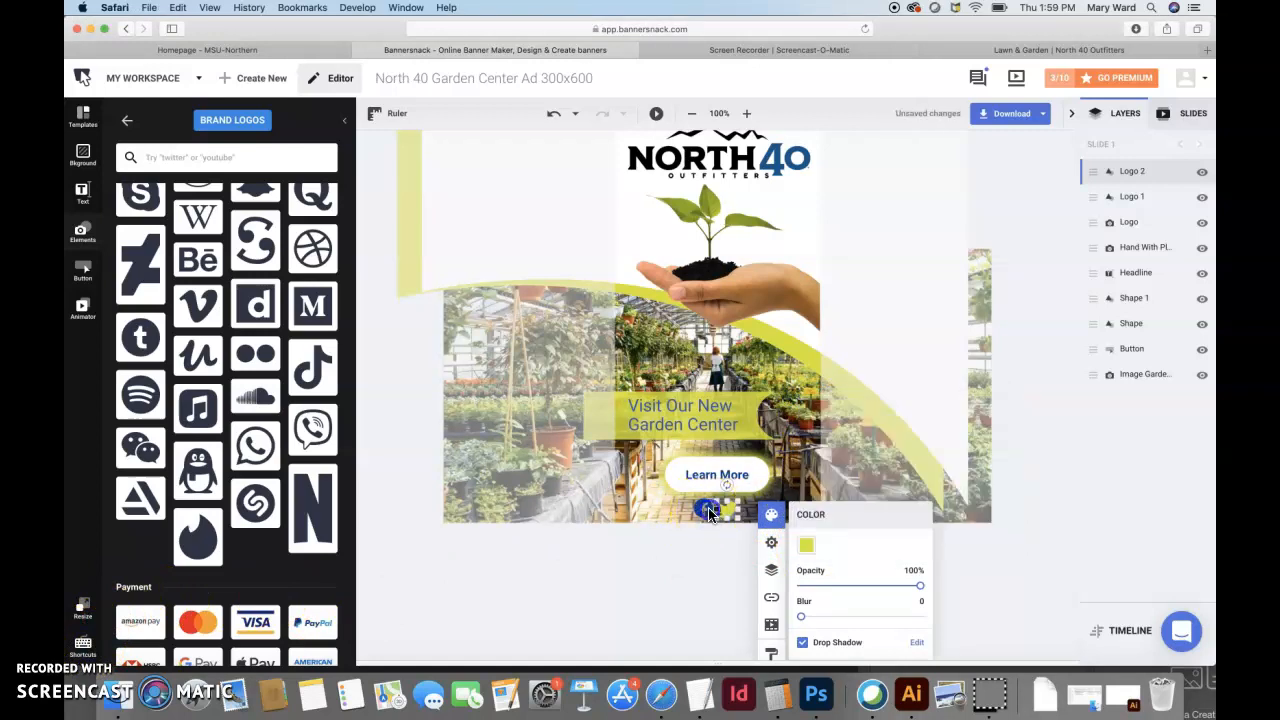
Recolor the Facebook logo below the Learn More button with the same yellow-green #d5e60b.
click(703, 551)
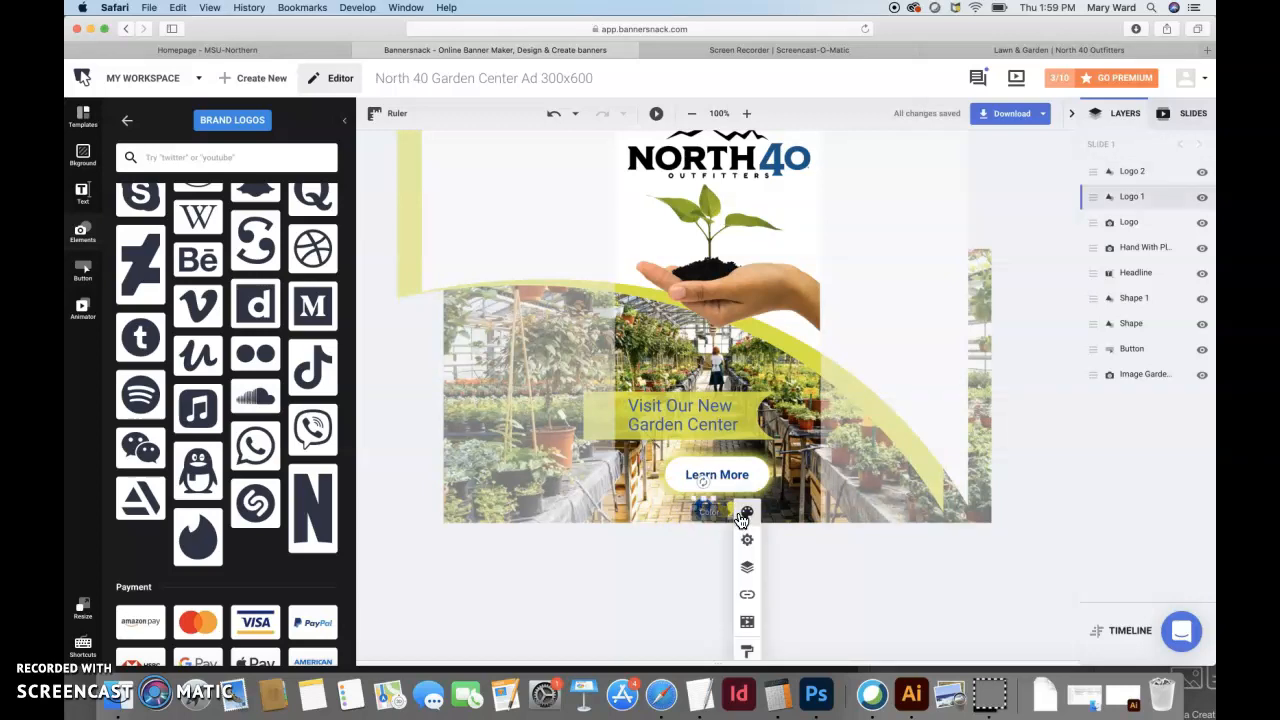
click(747, 512)
click(776, 545)
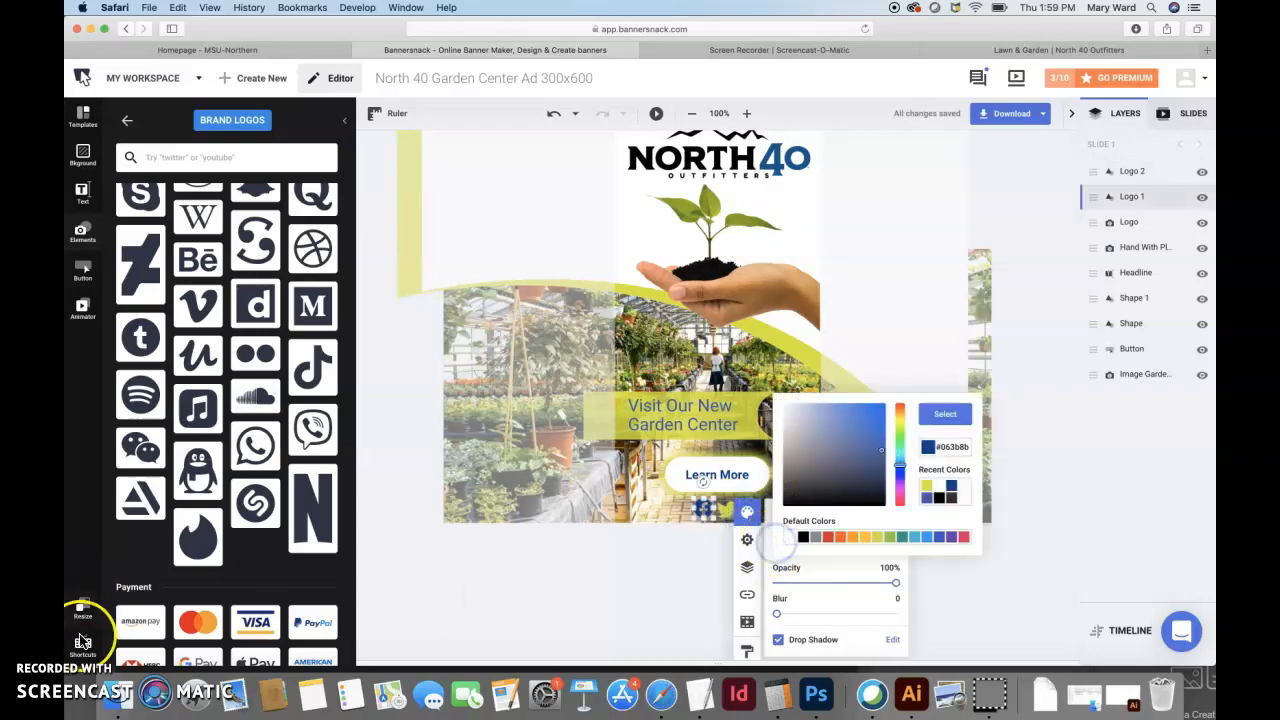
click(927, 488)
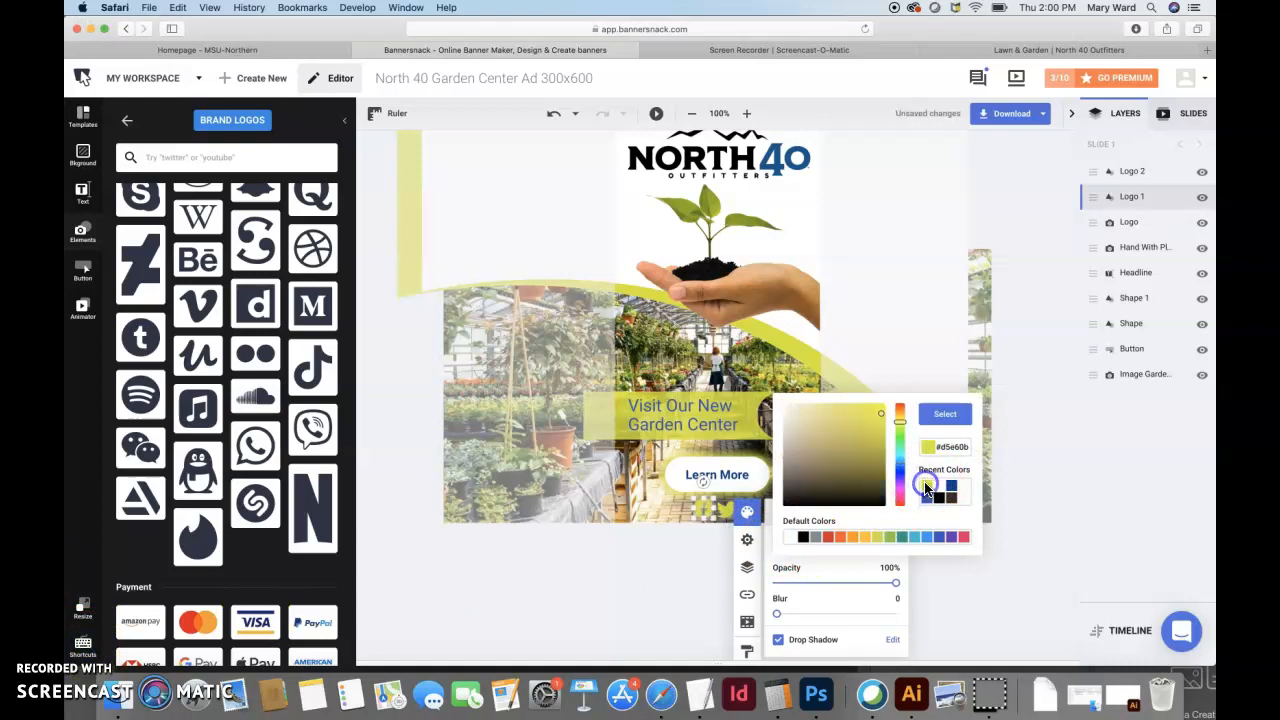
click(950, 416)
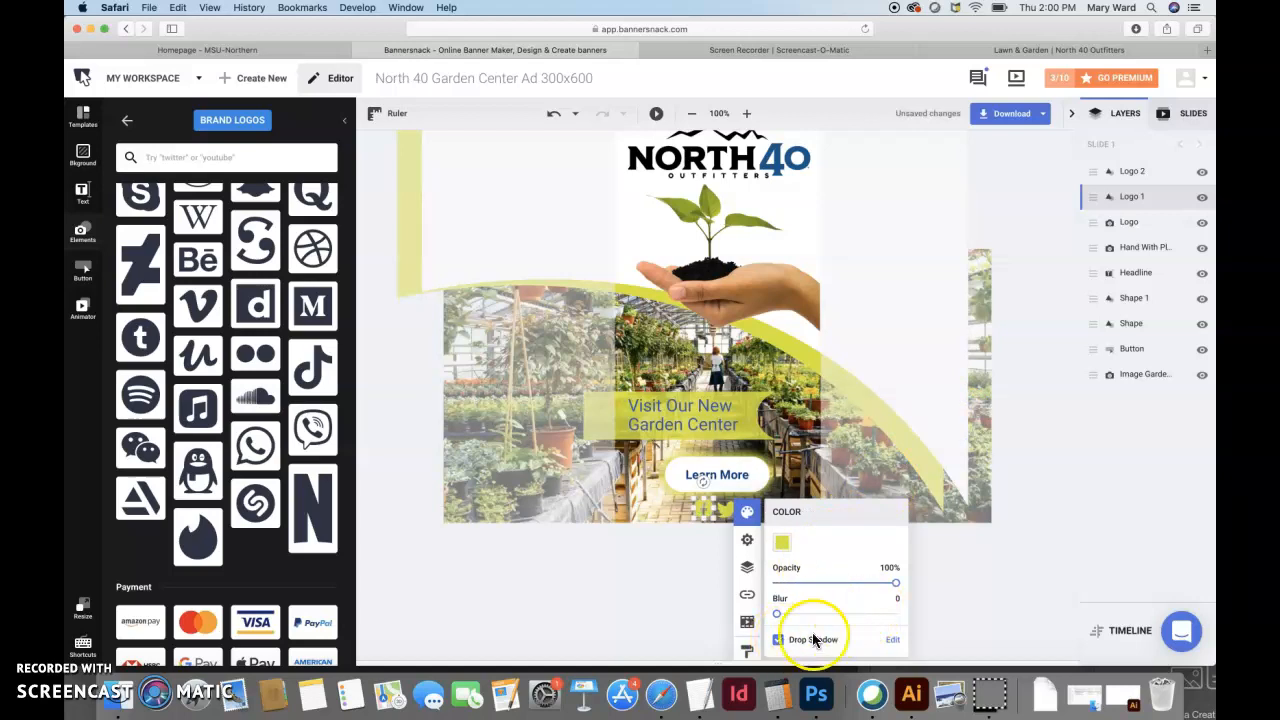
Edit the Facebook logo's drop shadow and choose a color for it.
click(892, 639)
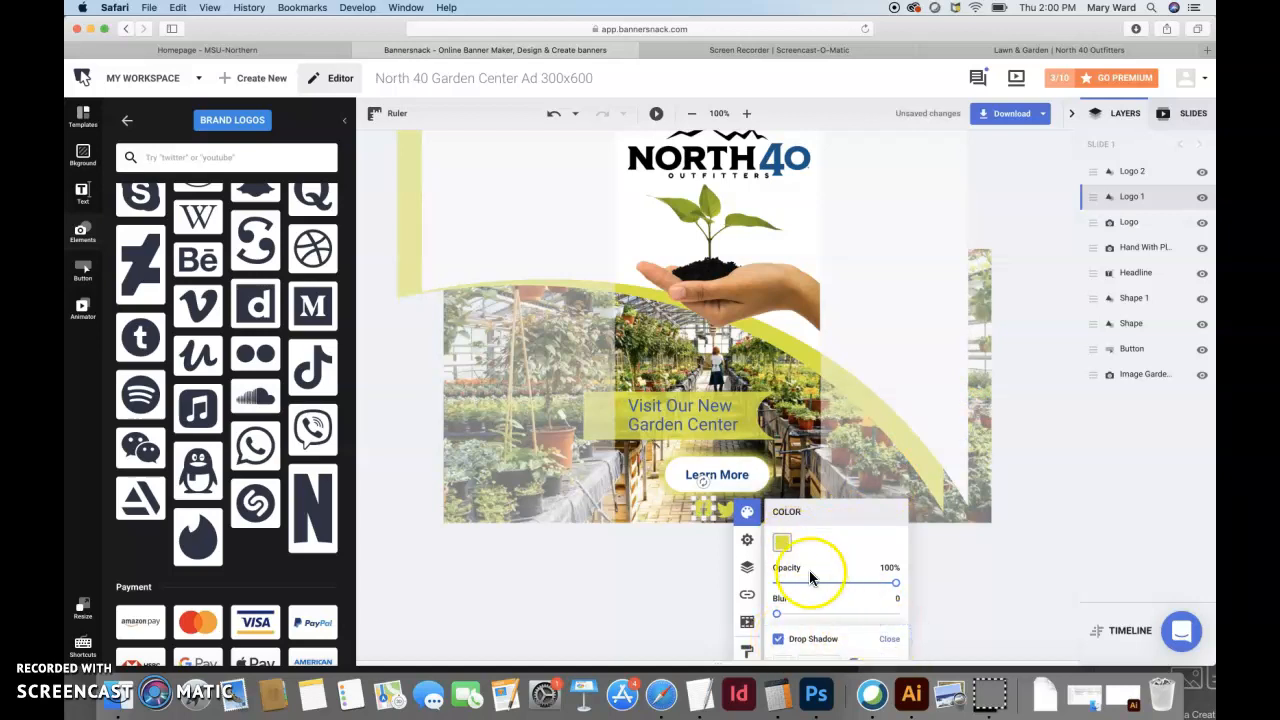
scroll(820, 634, down, 2)
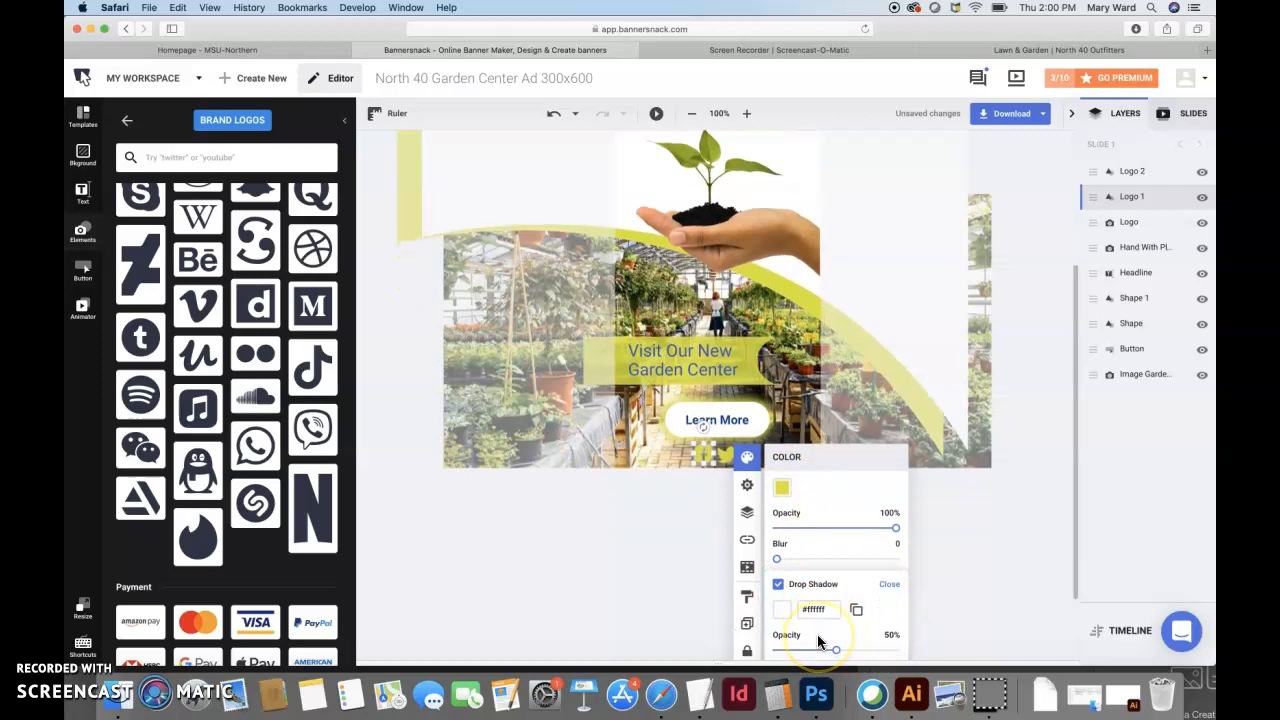
click(784, 594)
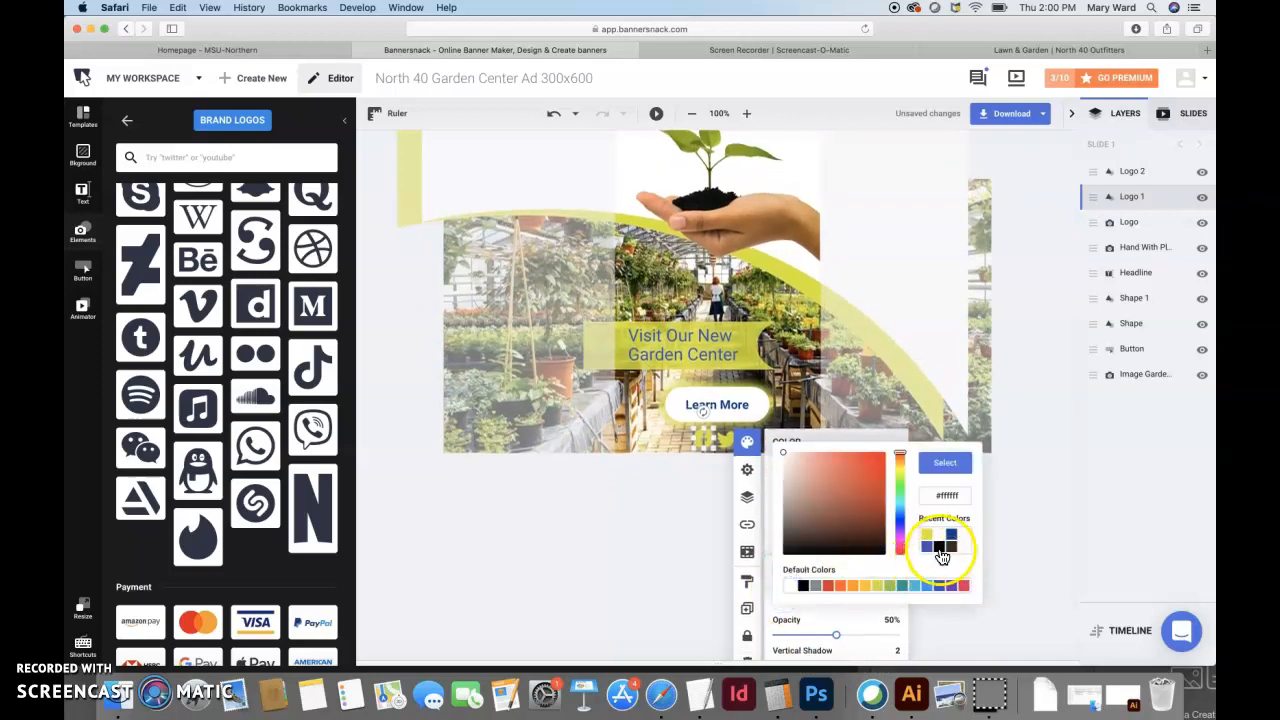
click(945, 462)
click(658, 535)
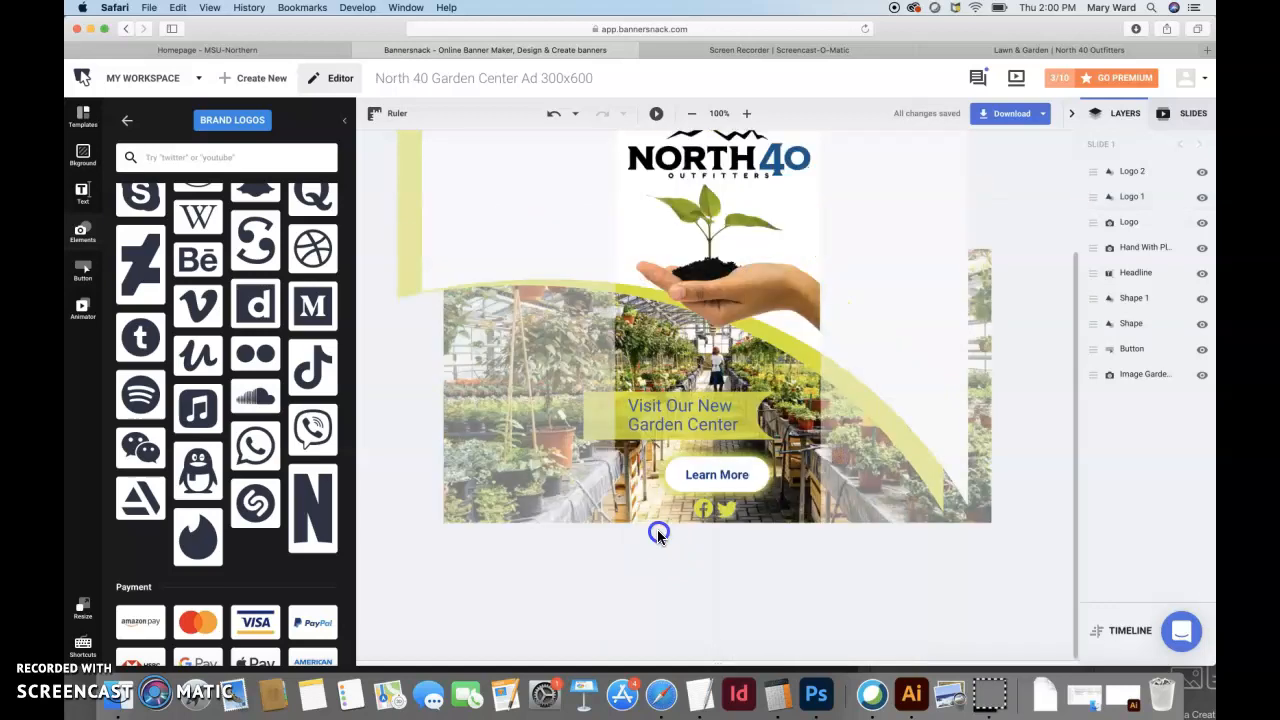
click(727, 515)
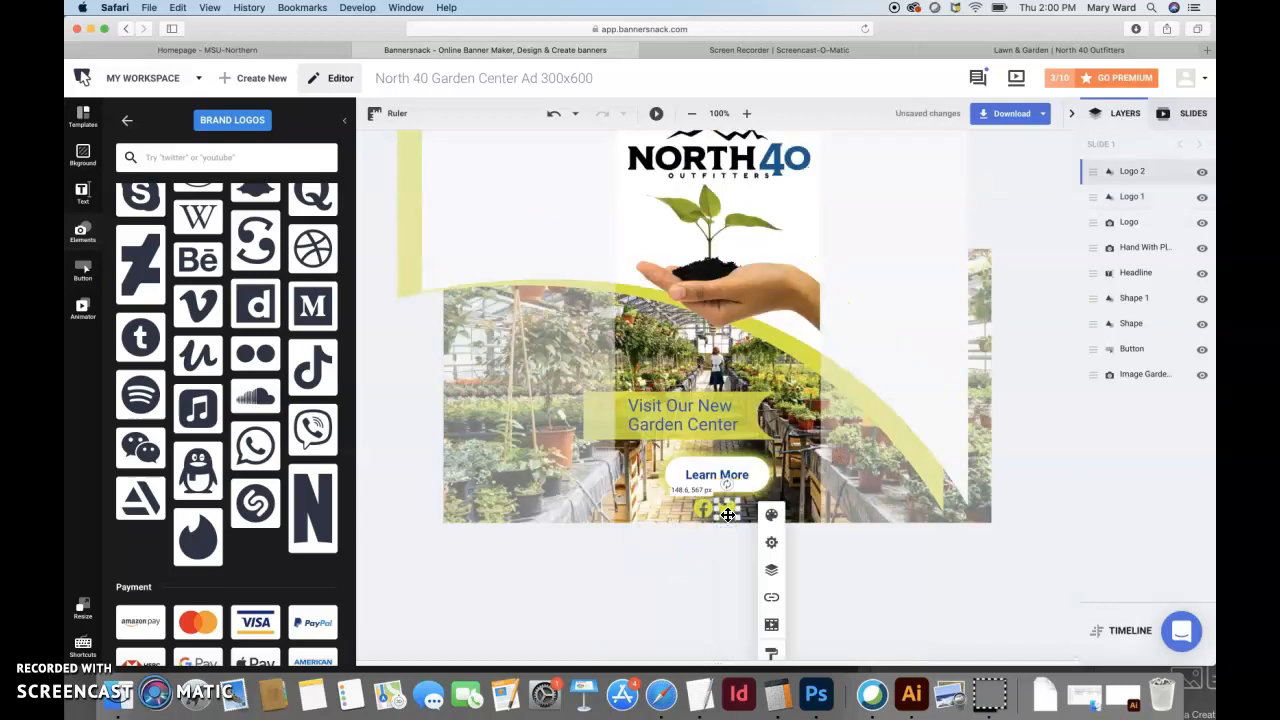
click(708, 563)
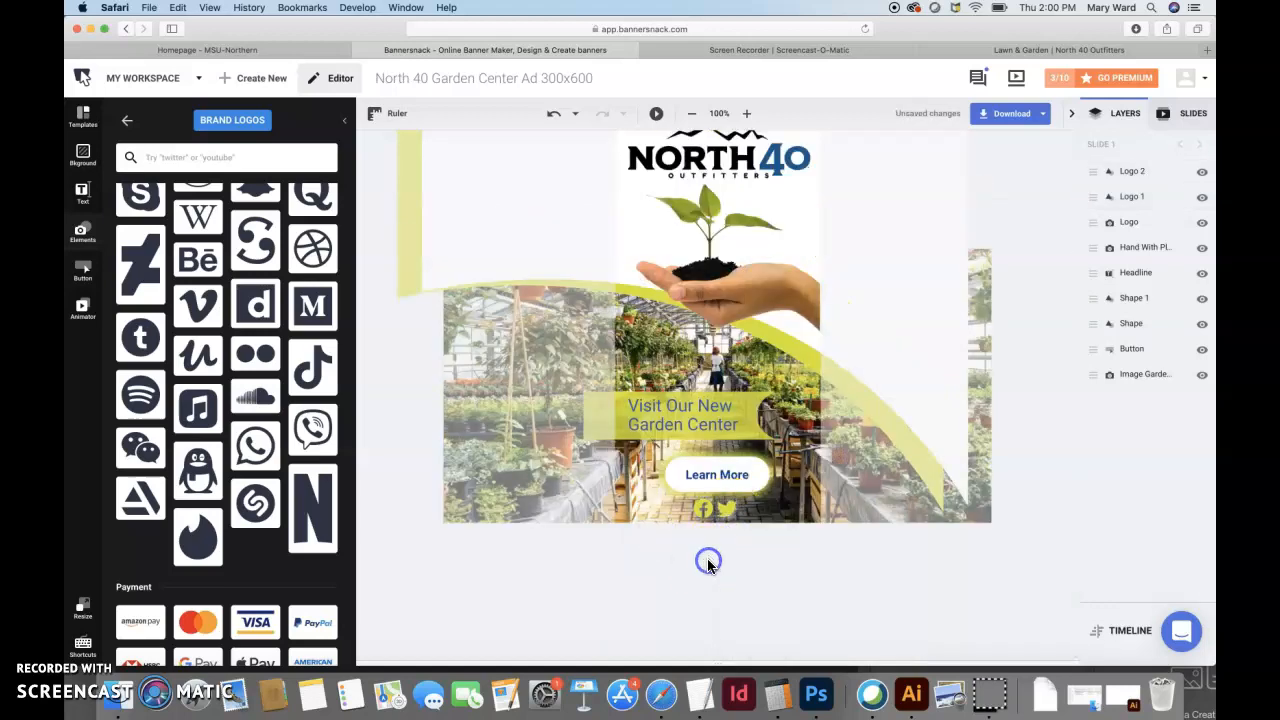
click(739, 476)
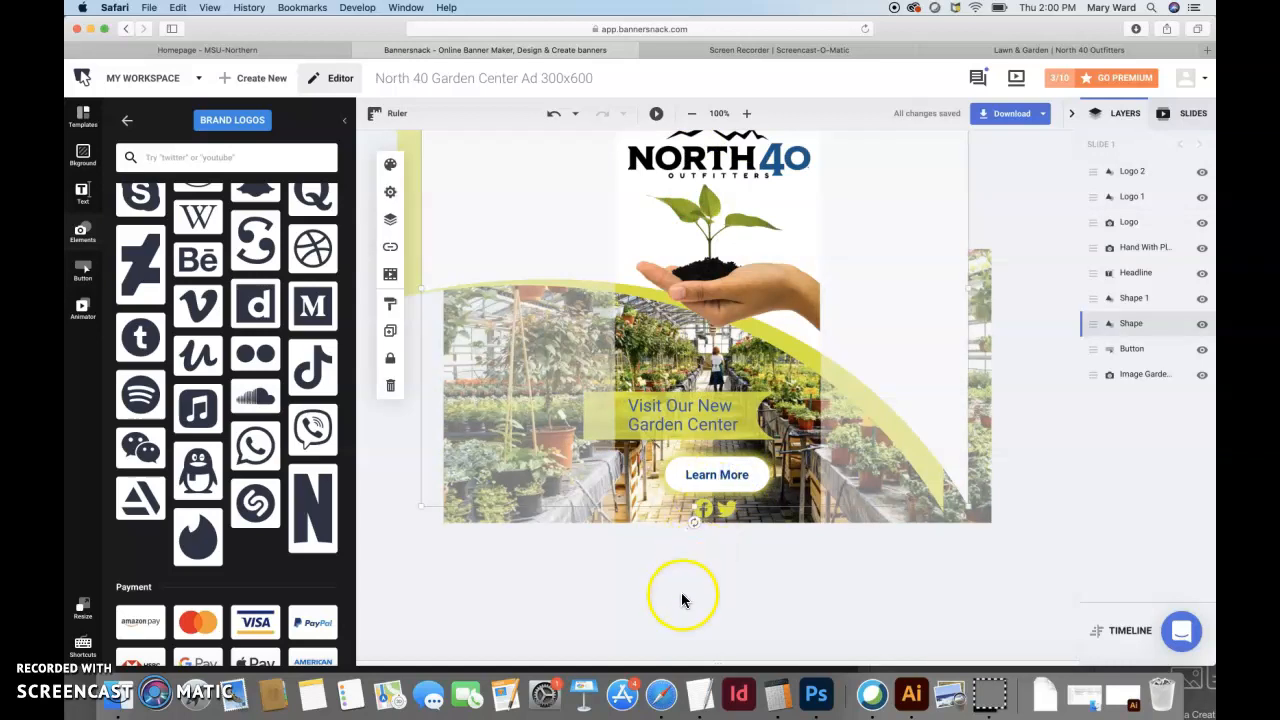
scroll(681, 599, up, 1)
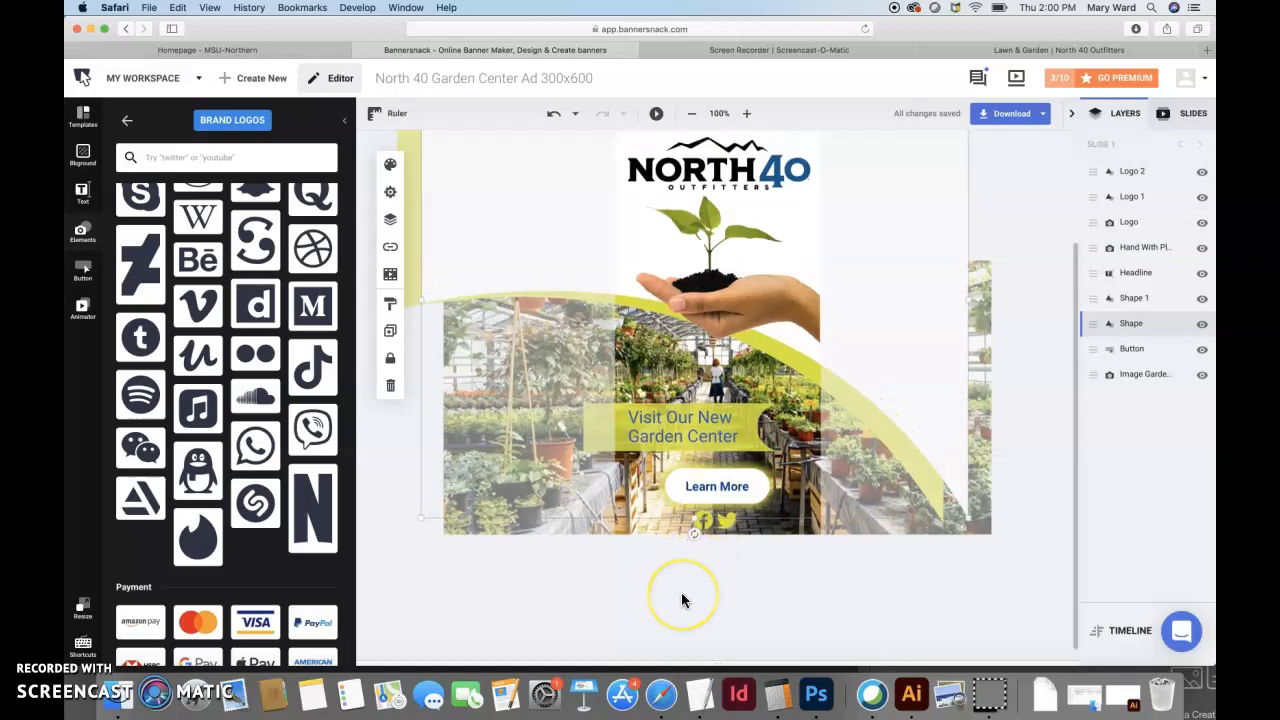
click(698, 437)
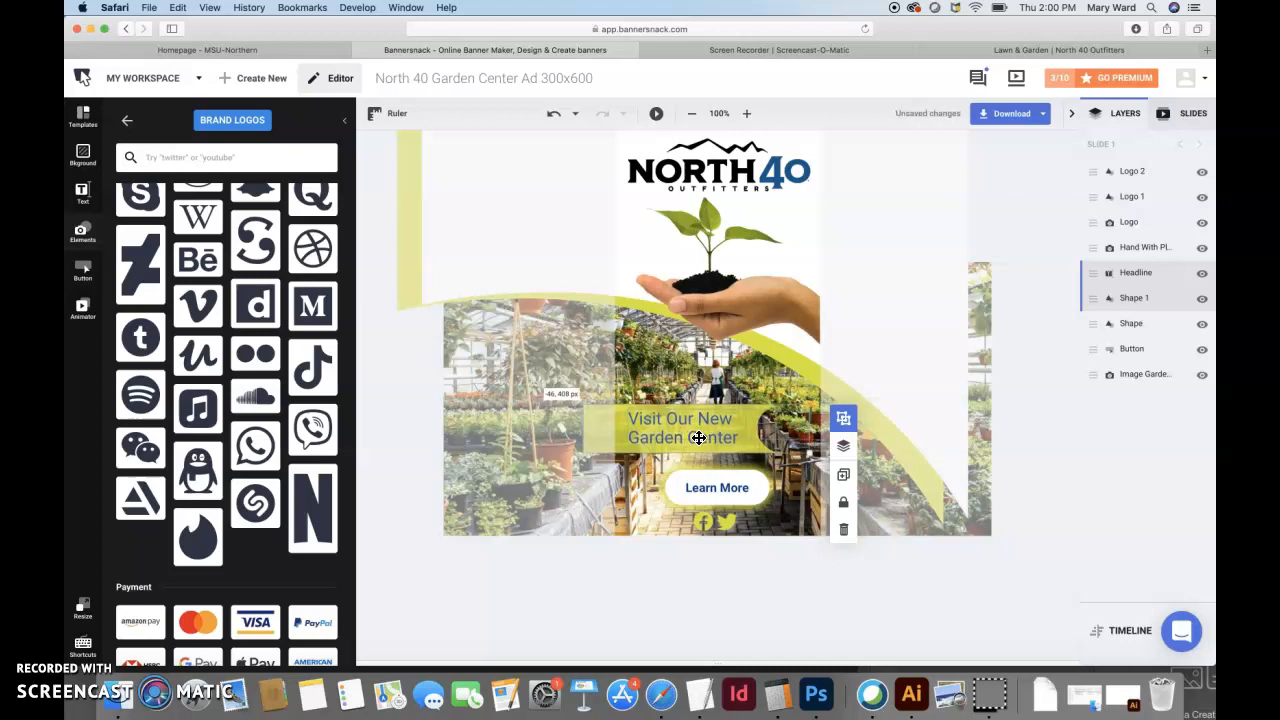
click(674, 566)
click(728, 490)
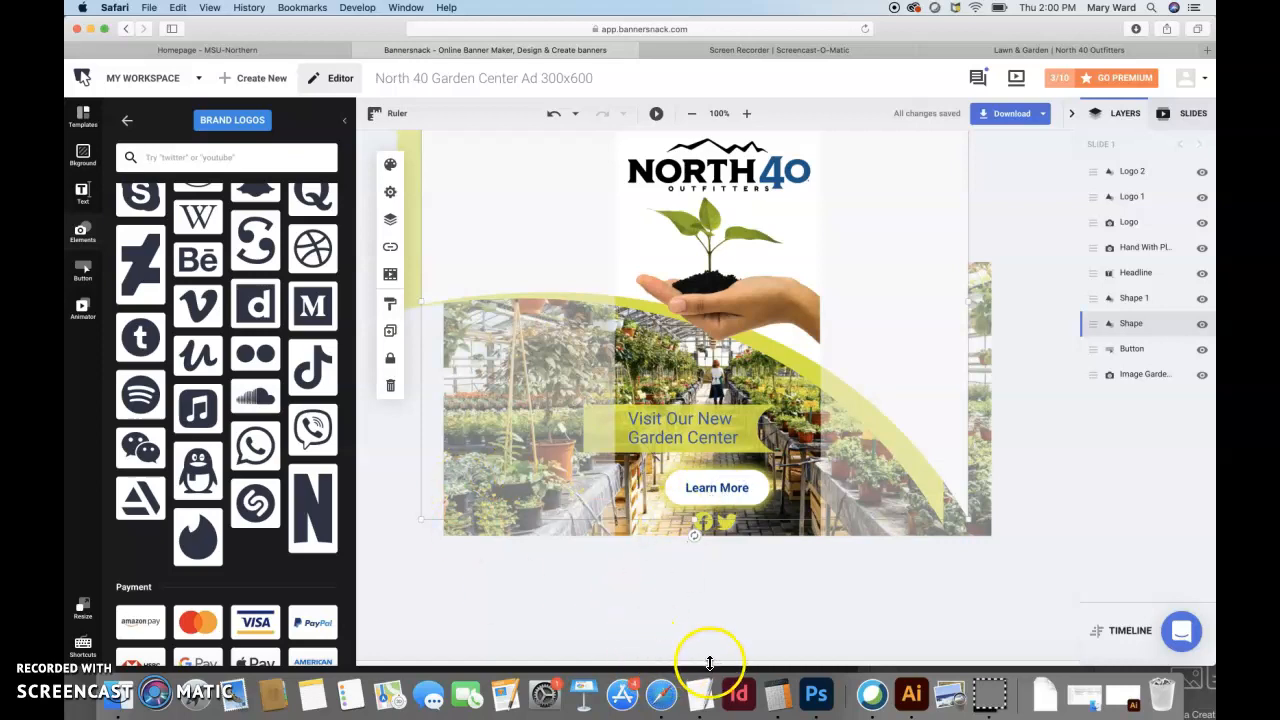
Select the Learn More button through its layer in the timeline, nudge it up to 73, 499 px and hide the timeline again.
drag(716, 660, 731, 523)
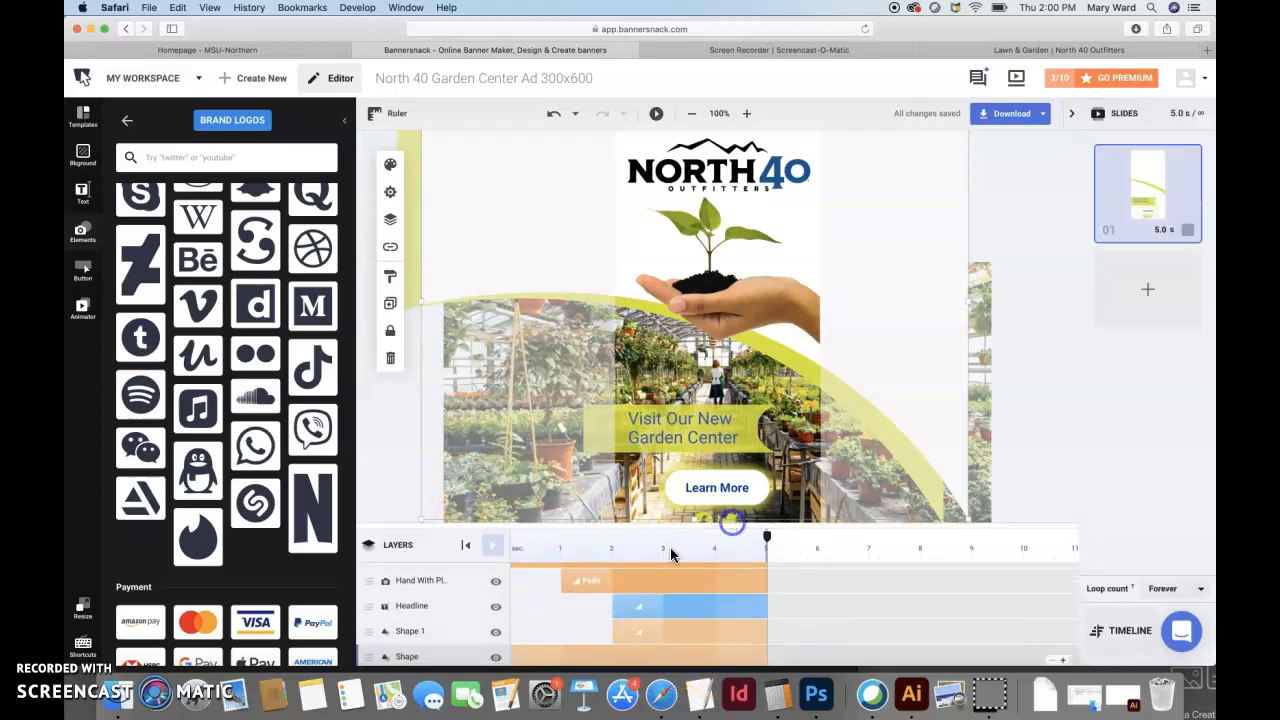
scroll(443, 612, down, 3)
click(440, 617)
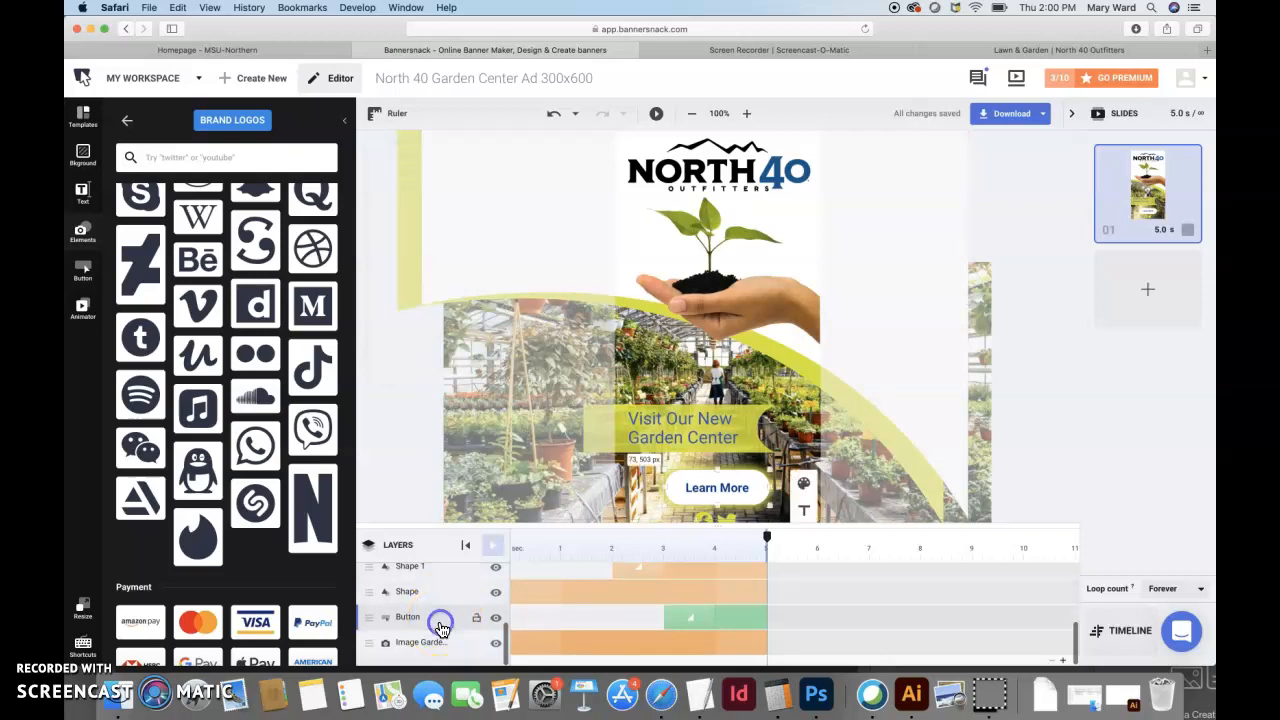
key(Up)
key(Up)
key(Up)
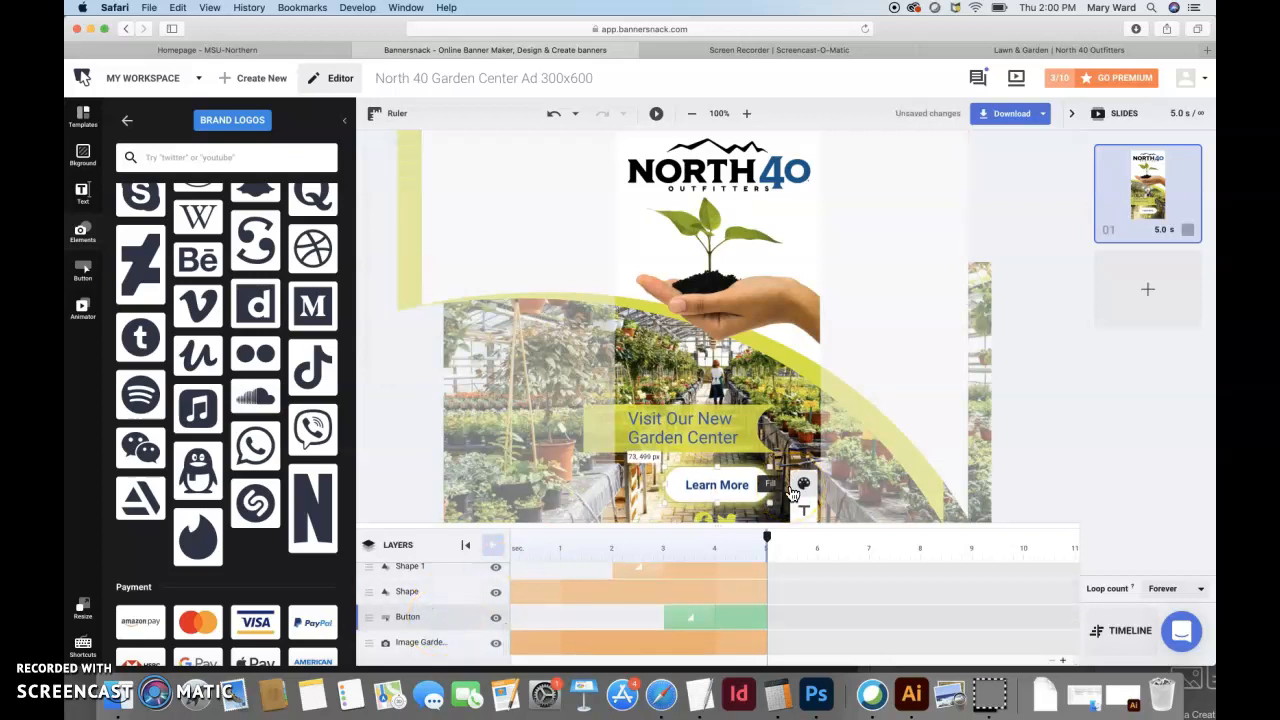
click(429, 440)
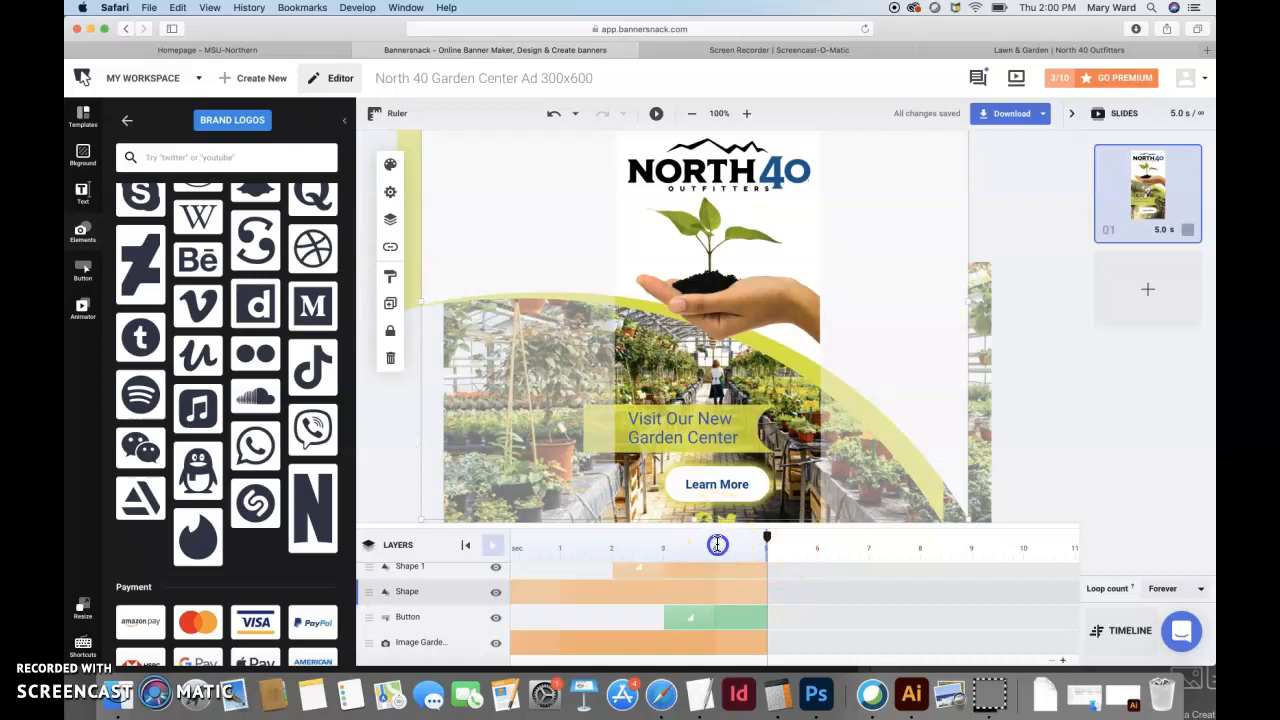
drag(717, 545, 721, 675)
click(604, 614)
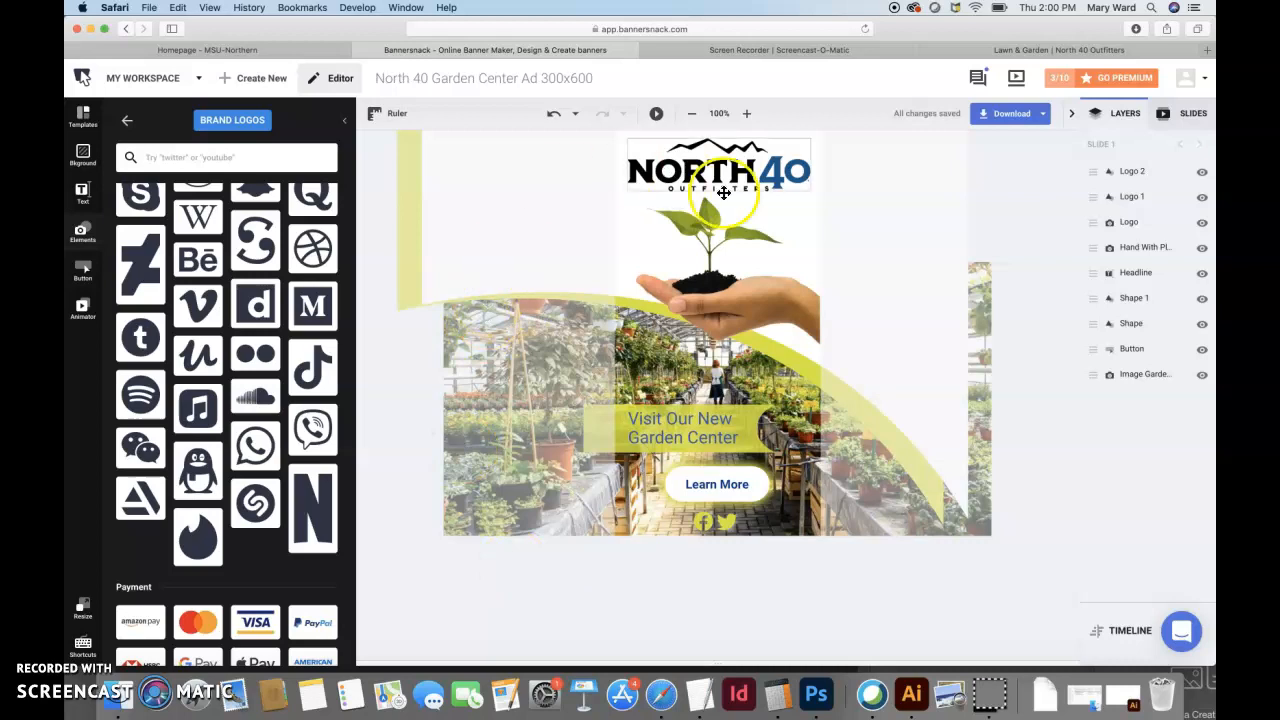
Examine the banner's export formats and its embed code settings.
click(565, 81)
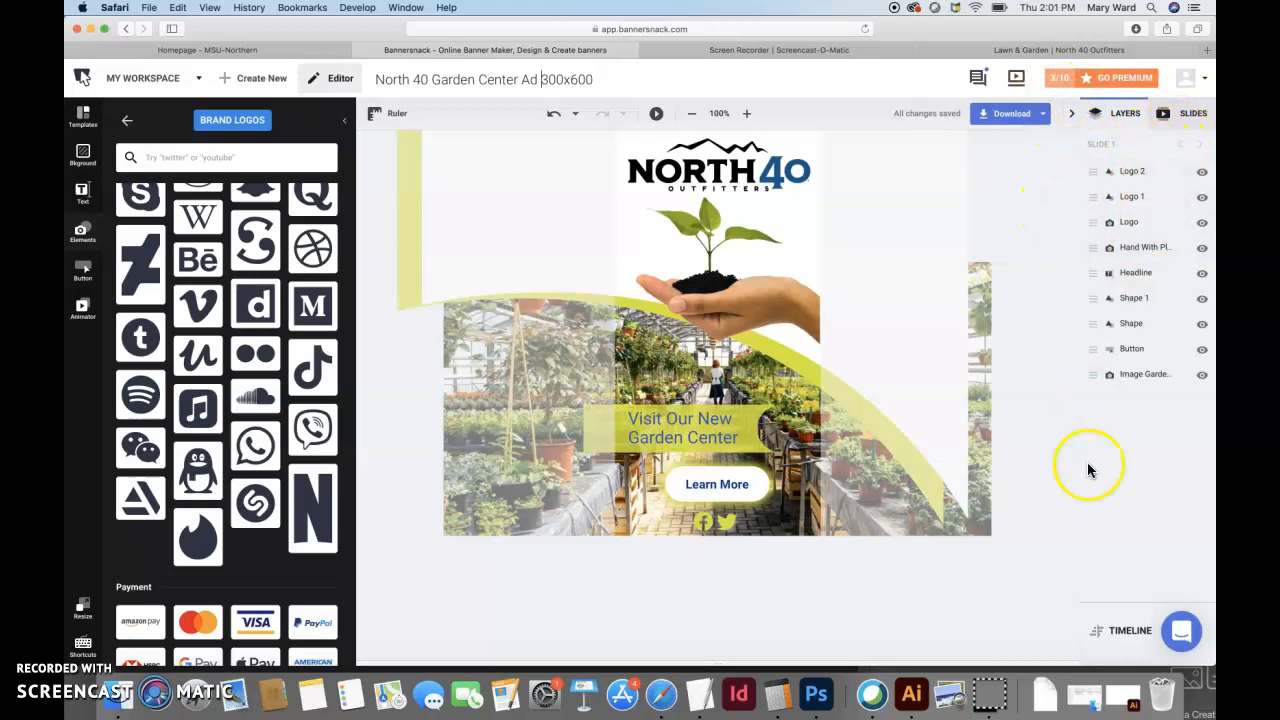
click(1040, 112)
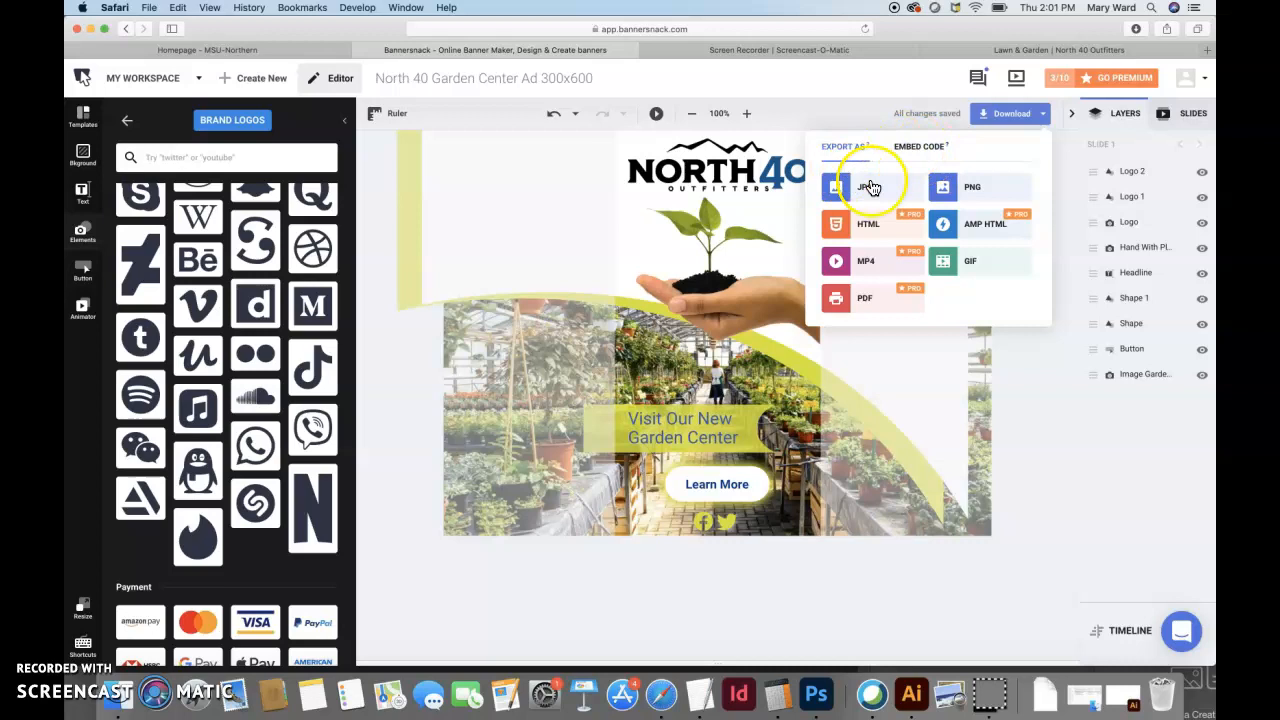
click(933, 147)
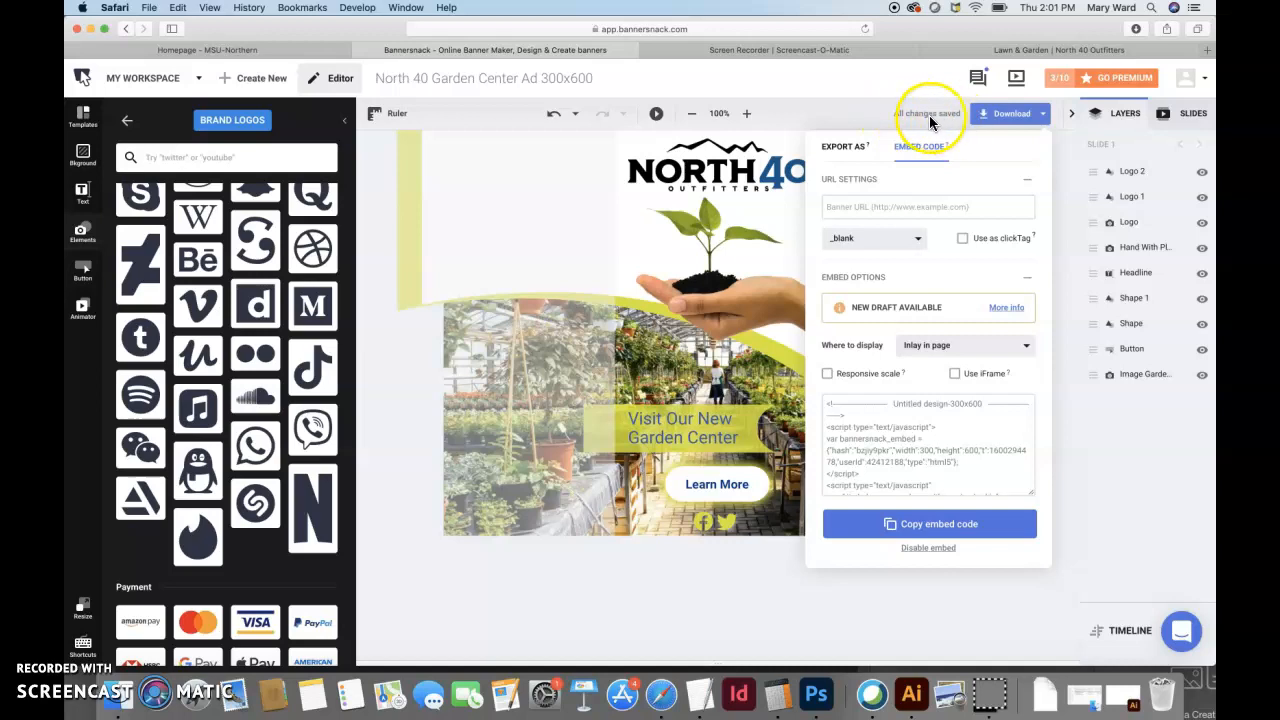
Return to the workspace's designs and copy the share link of the North 40 Garden Center Ad 300x600 banner.
click(138, 78)
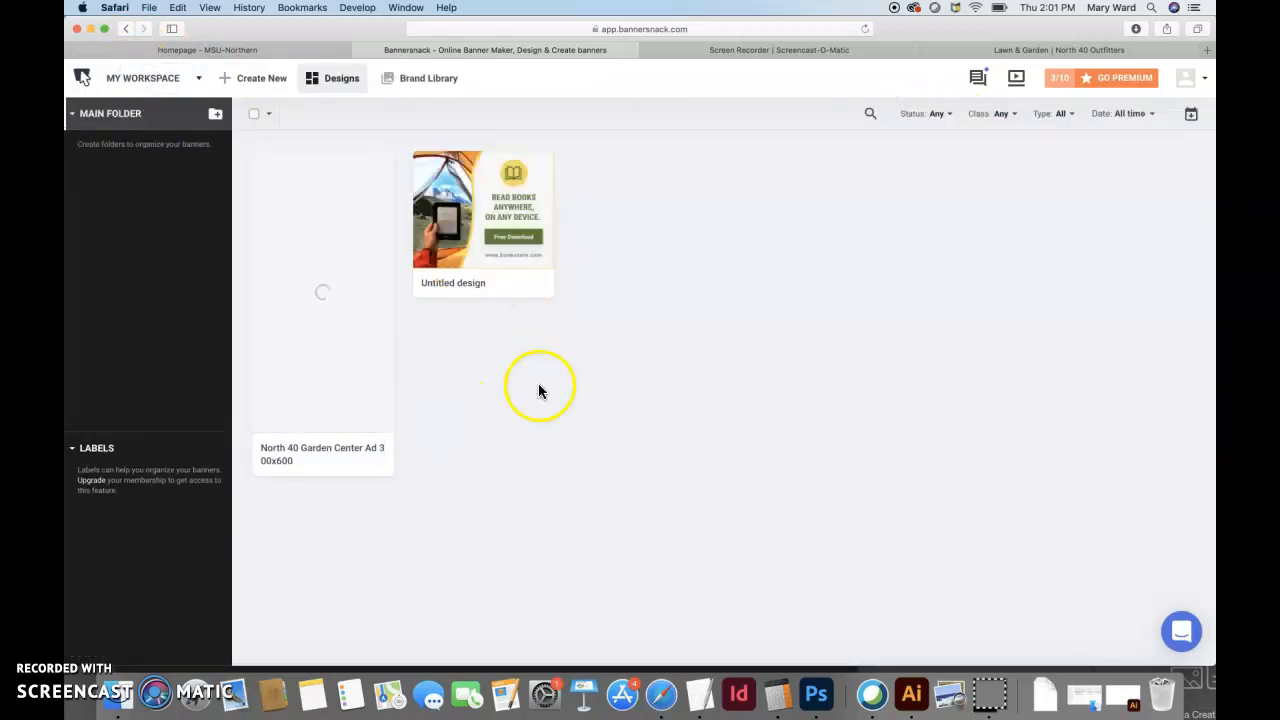
mouse_move(337, 452)
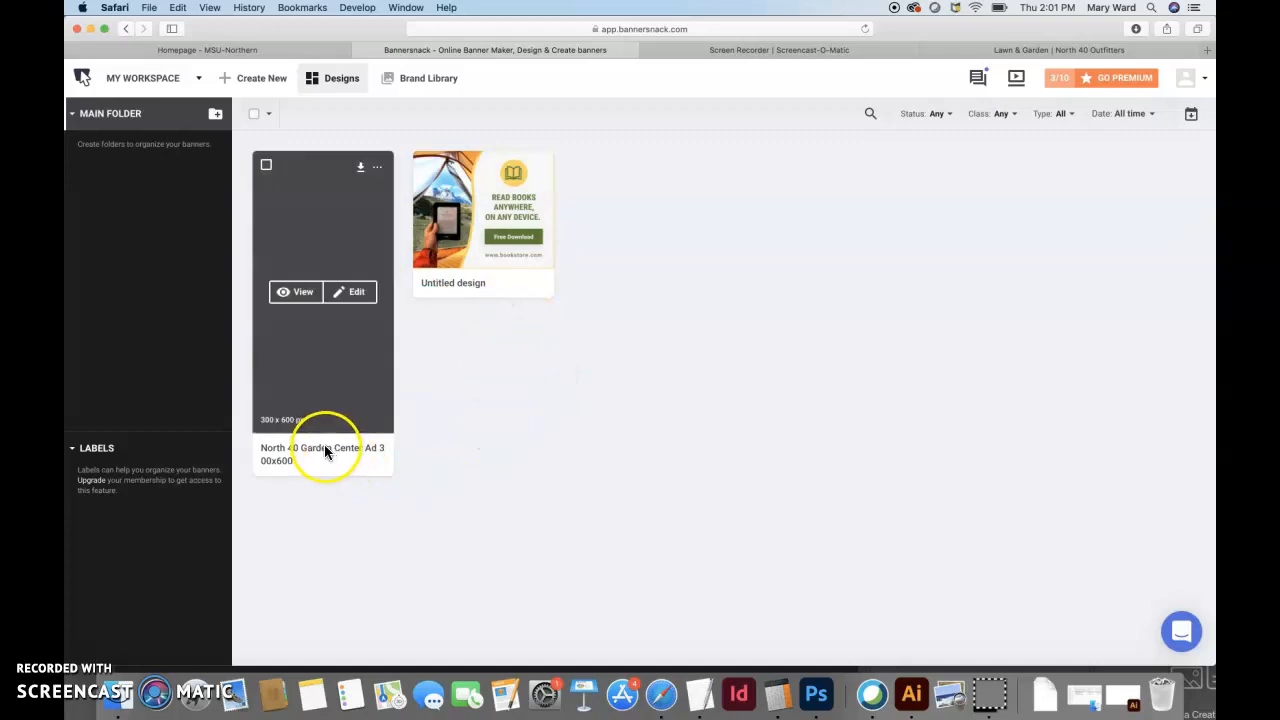
click(364, 170)
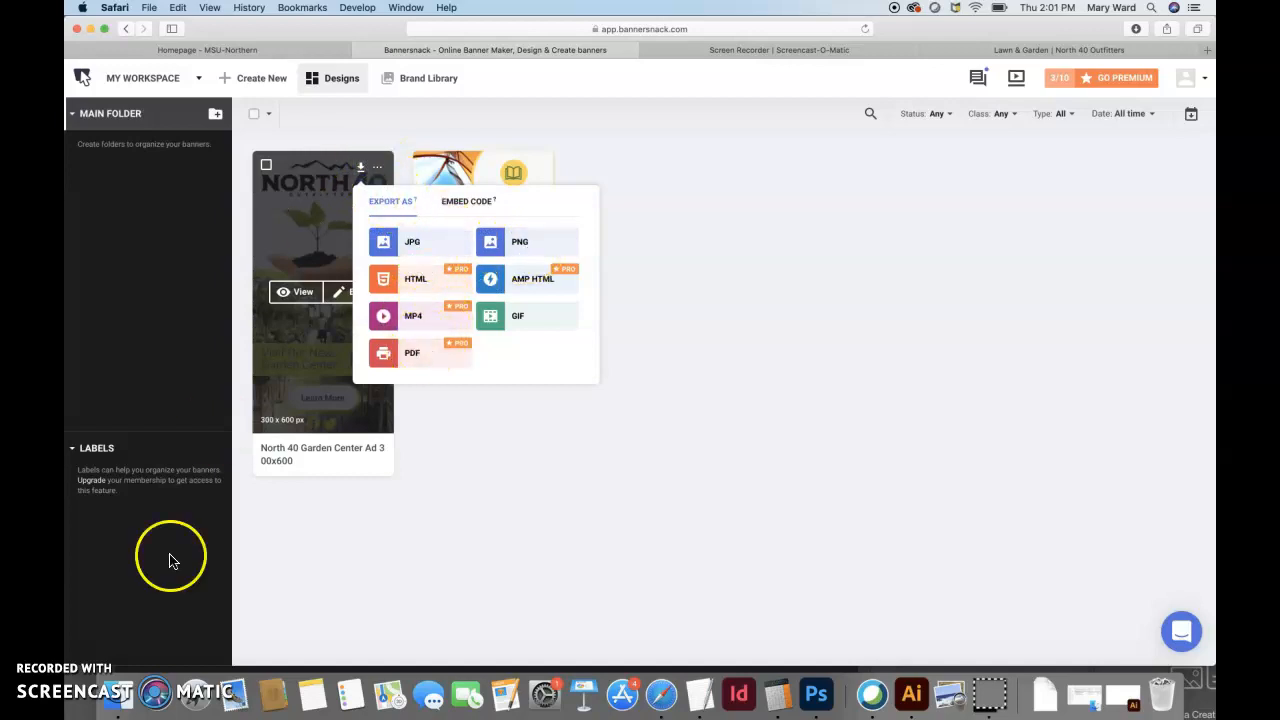
click(378, 172)
click(352, 228)
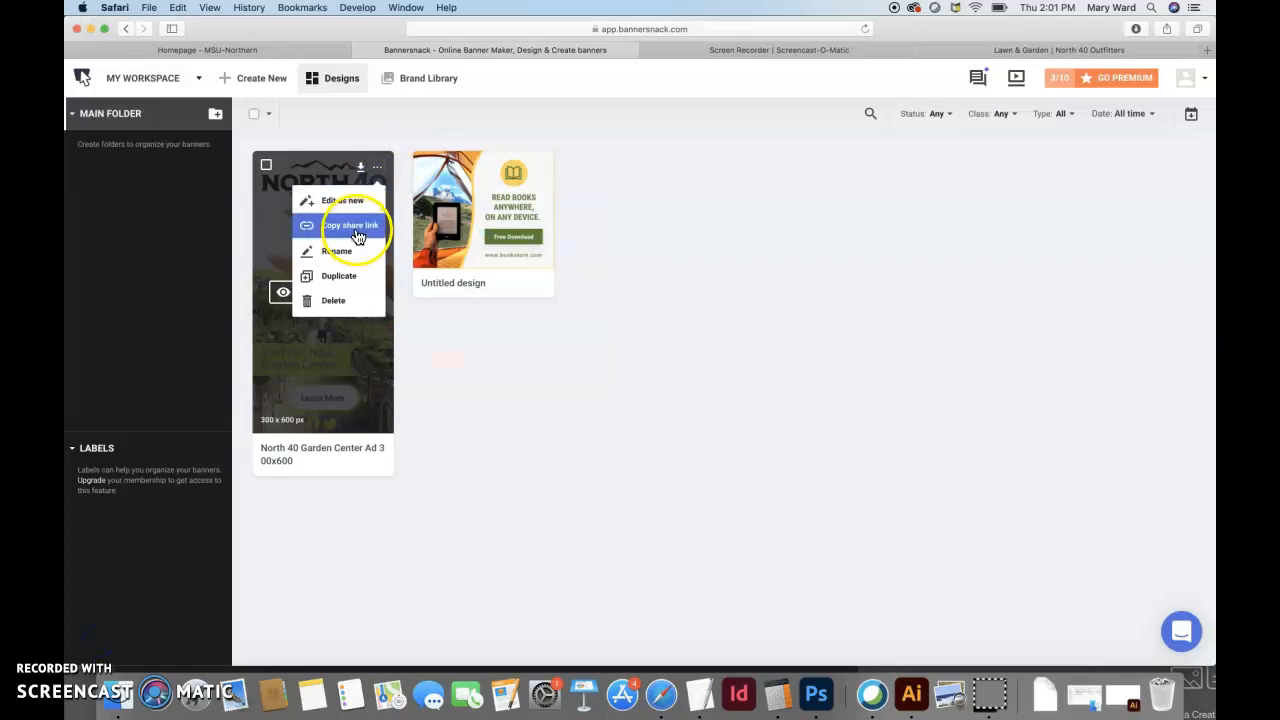
click(355, 230)
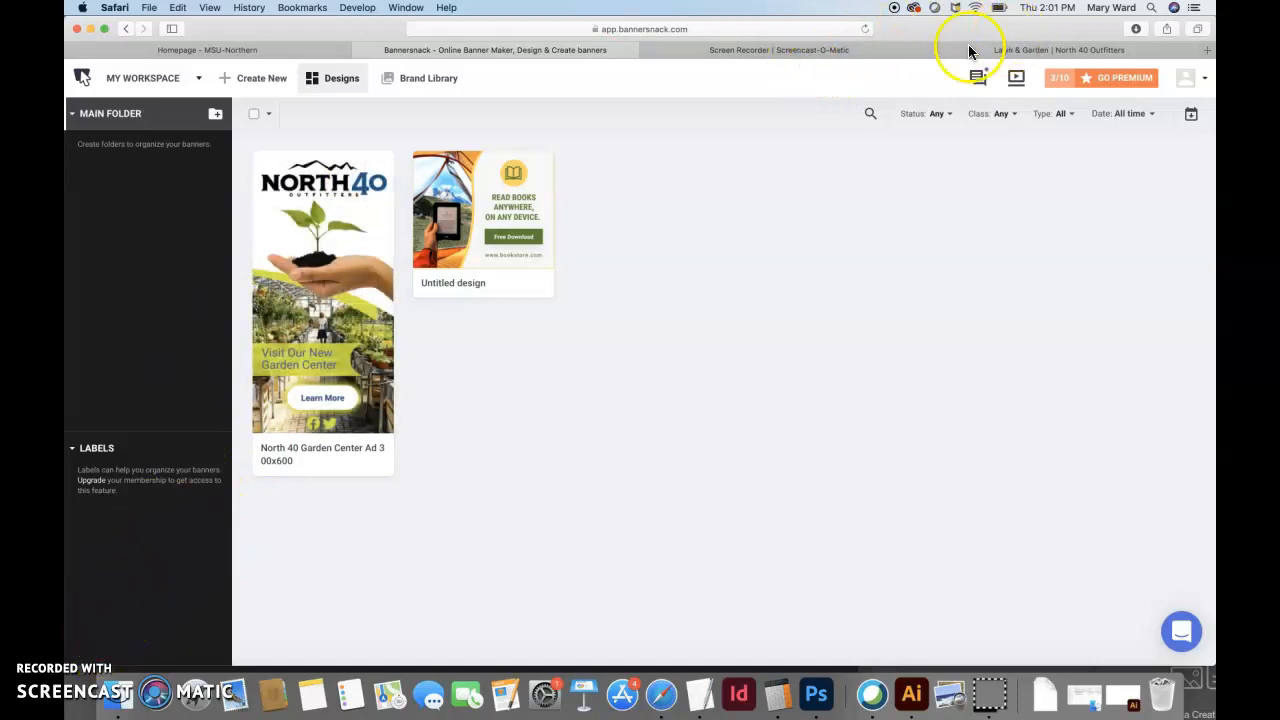
Switch to the MSU-Northern course site and open the Bannersnack Animated Web Ads submissions folder in the Electronic Design II course.
click(287, 53)
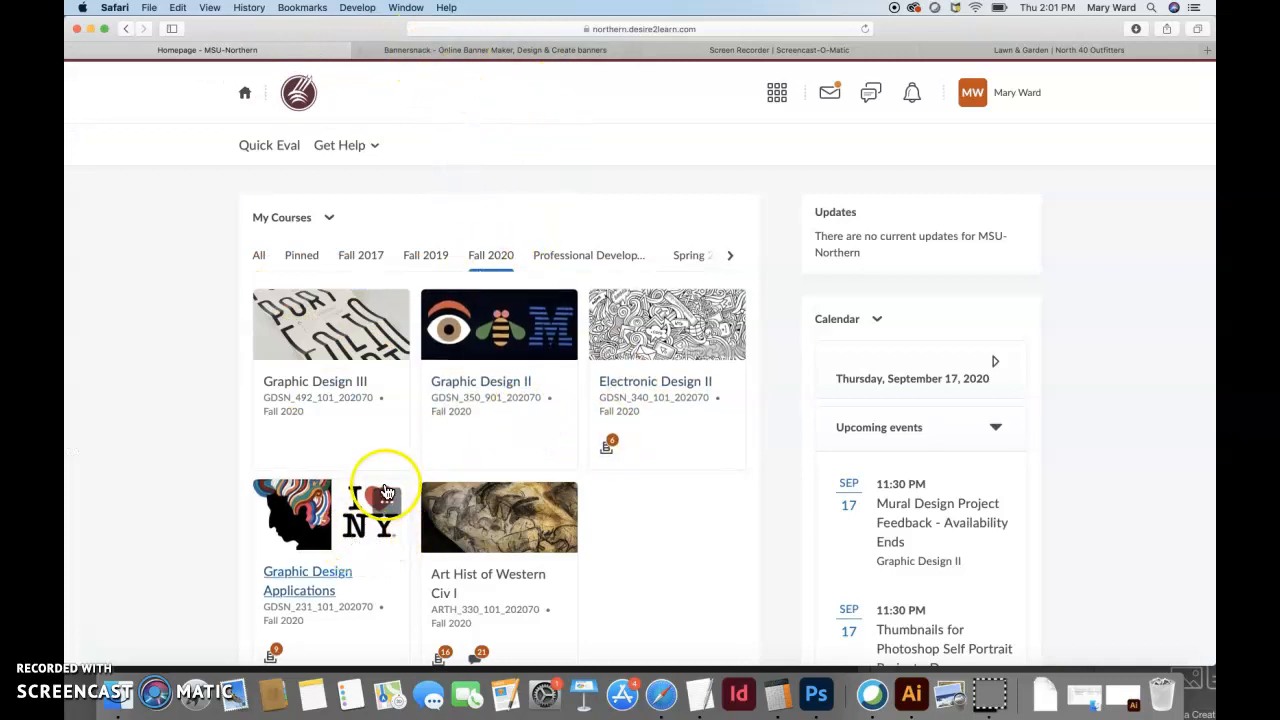
click(672, 378)
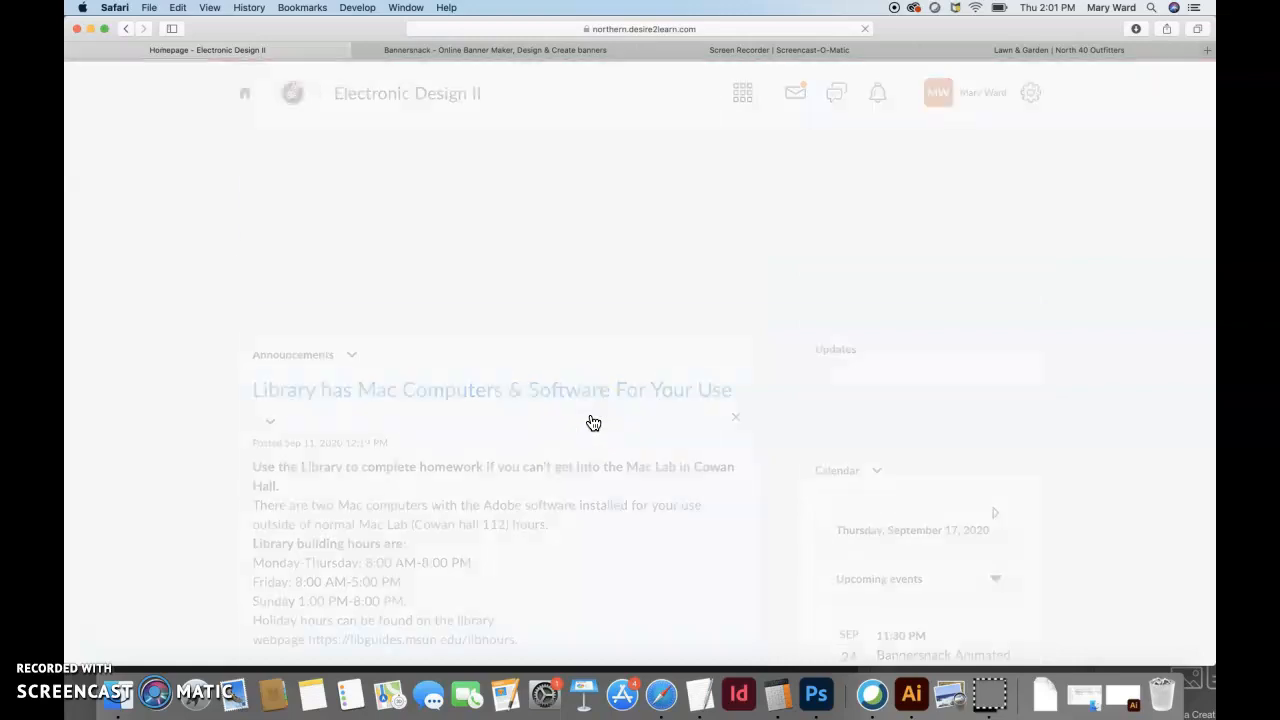
click(405, 148)
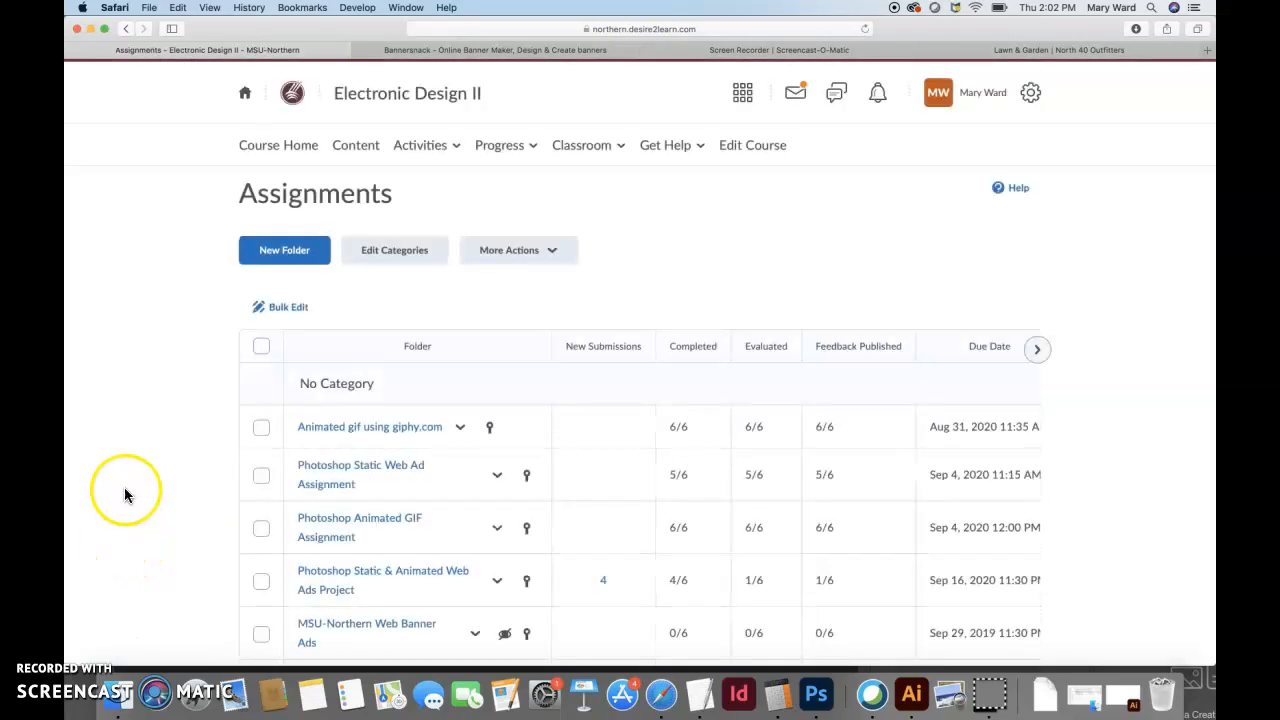
scroll(318, 537, down, 3)
scroll(318, 537, down, 3)
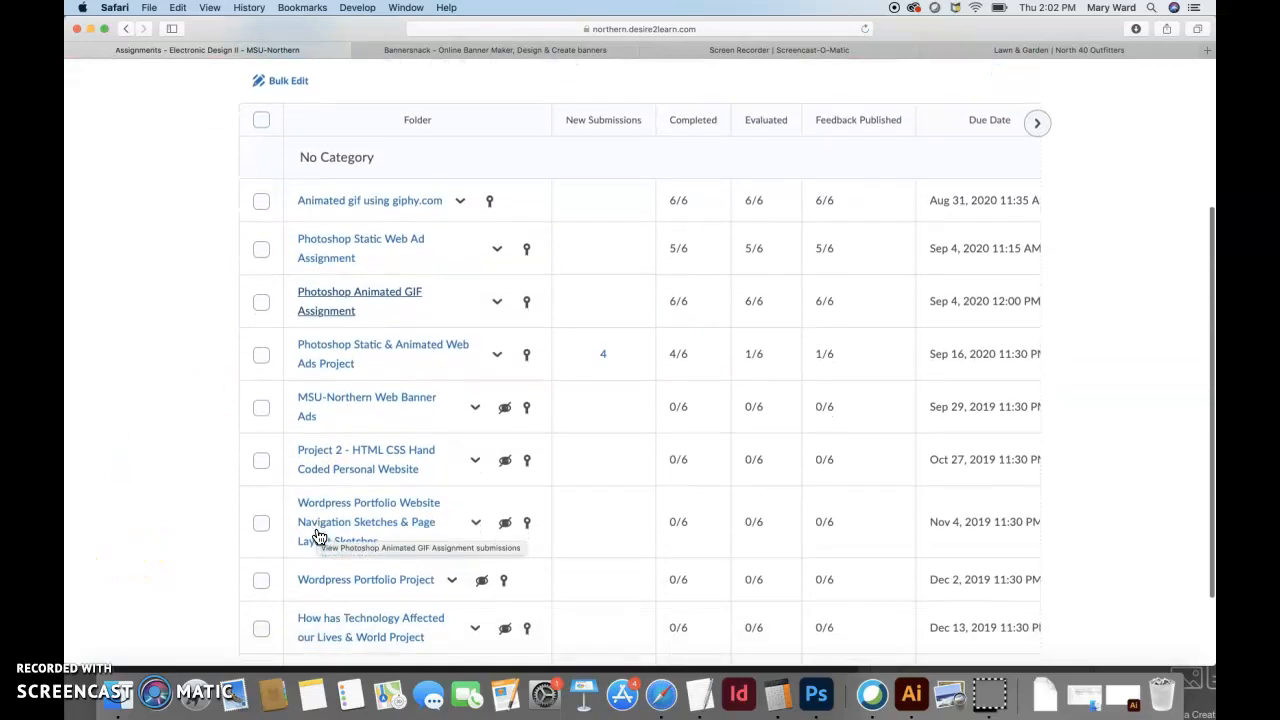
scroll(311, 518, down, 3)
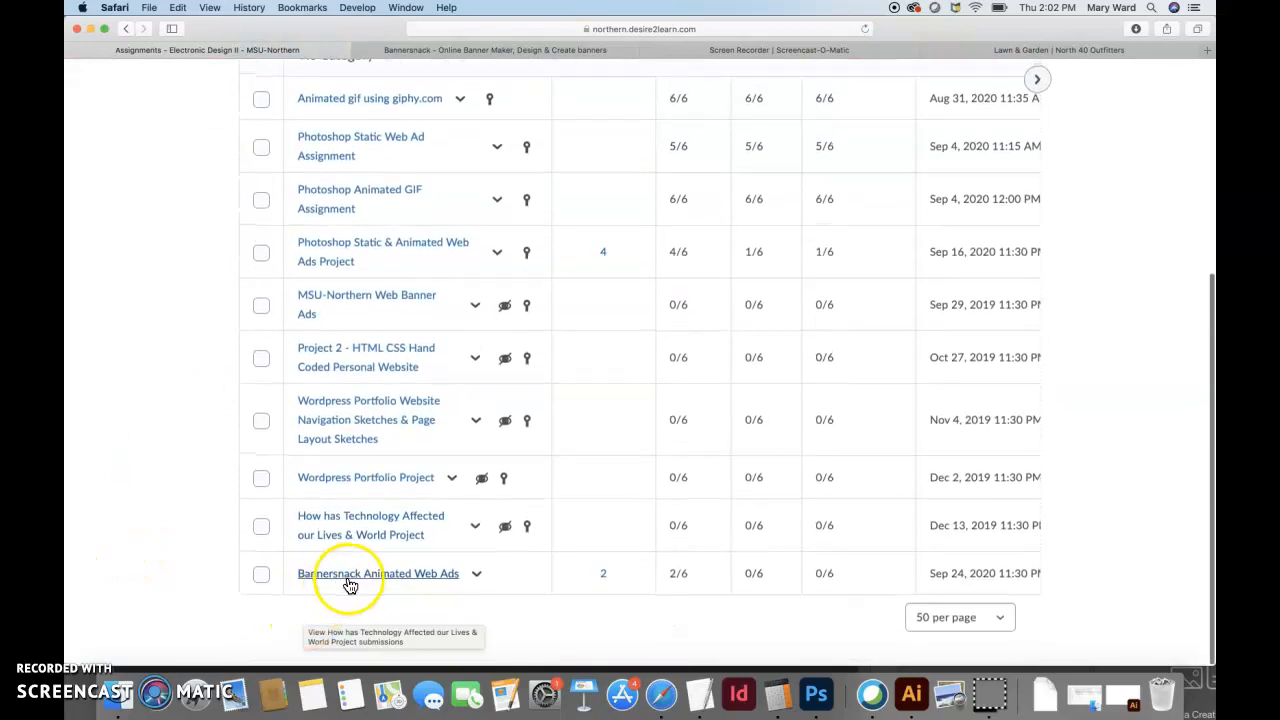
click(349, 577)
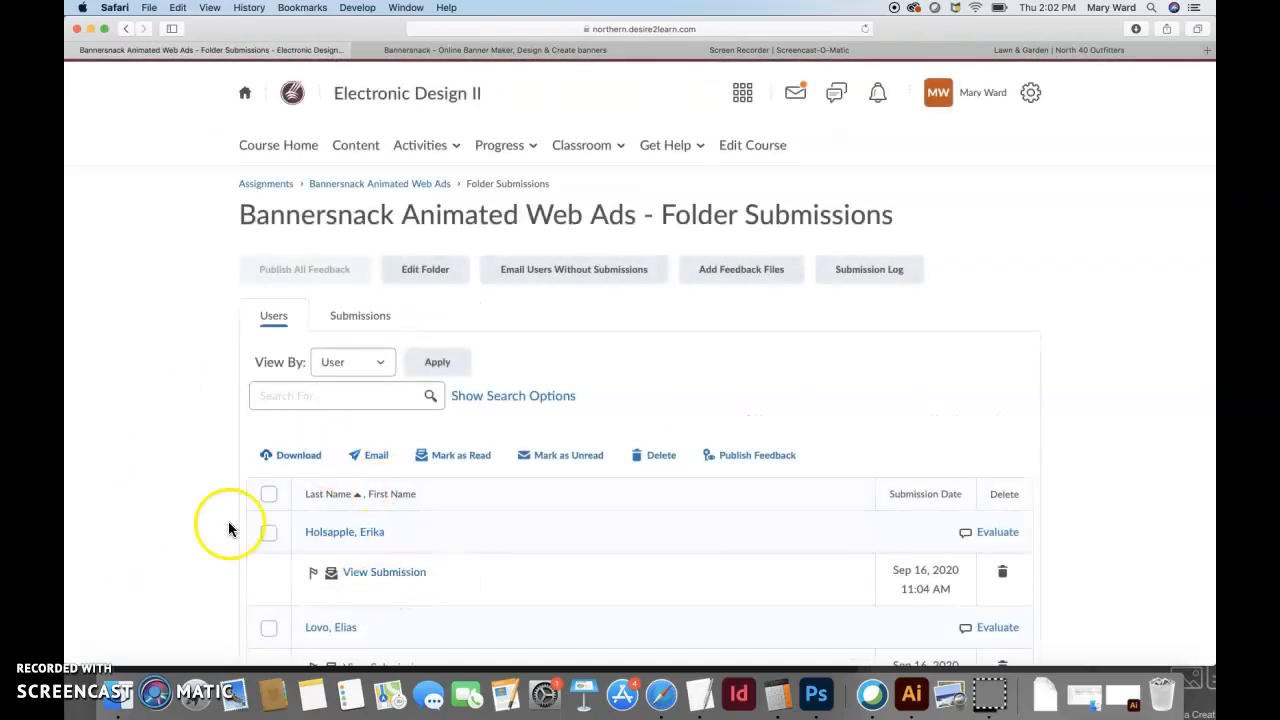
click(94, 637)
scroll(188, 537, down, 3)
click(333, 505)
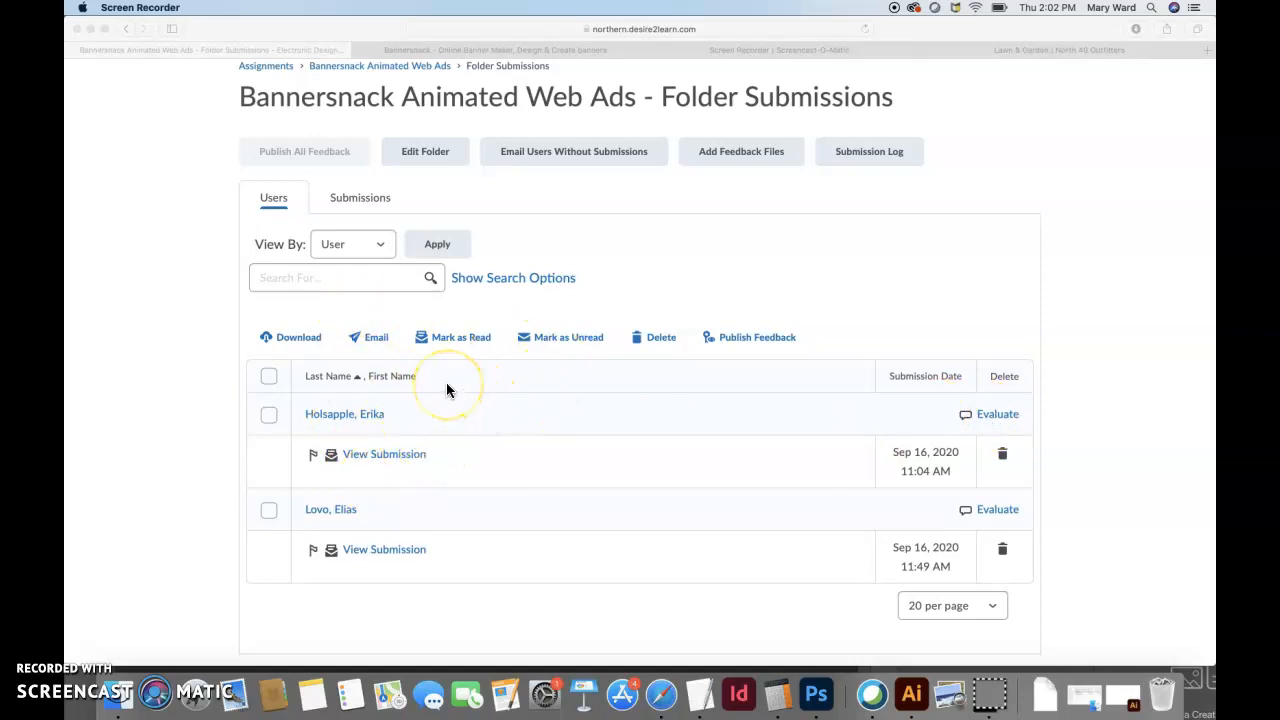
Switch the course to the student view and open the Bannersnack Animated Web Ads assignment.
scroll(950, 240, up, 3)
click(981, 97)
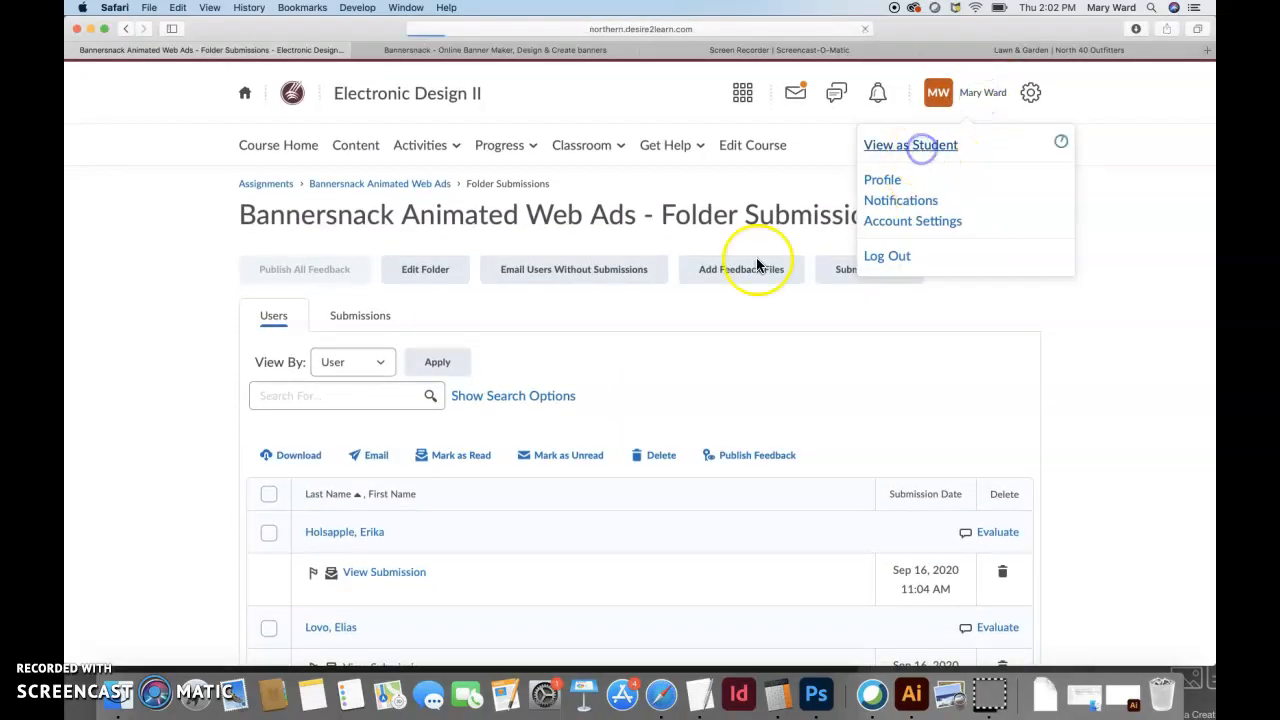
click(426, 145)
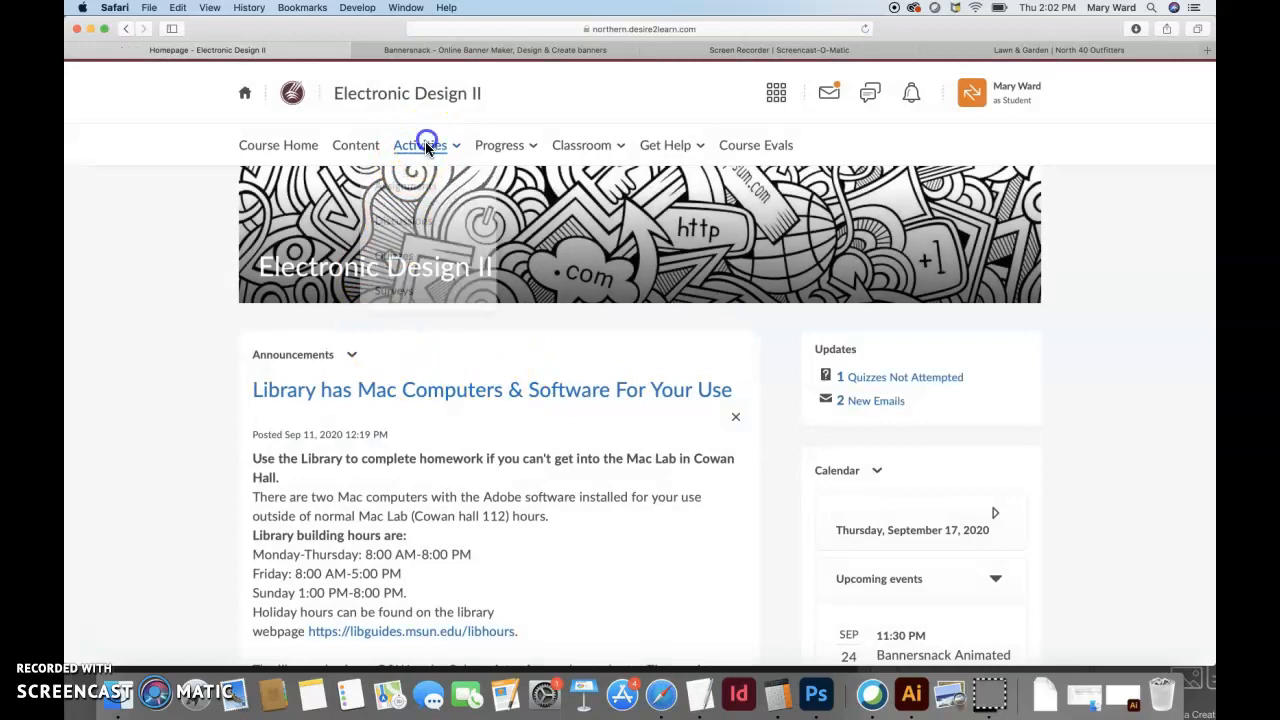
click(421, 191)
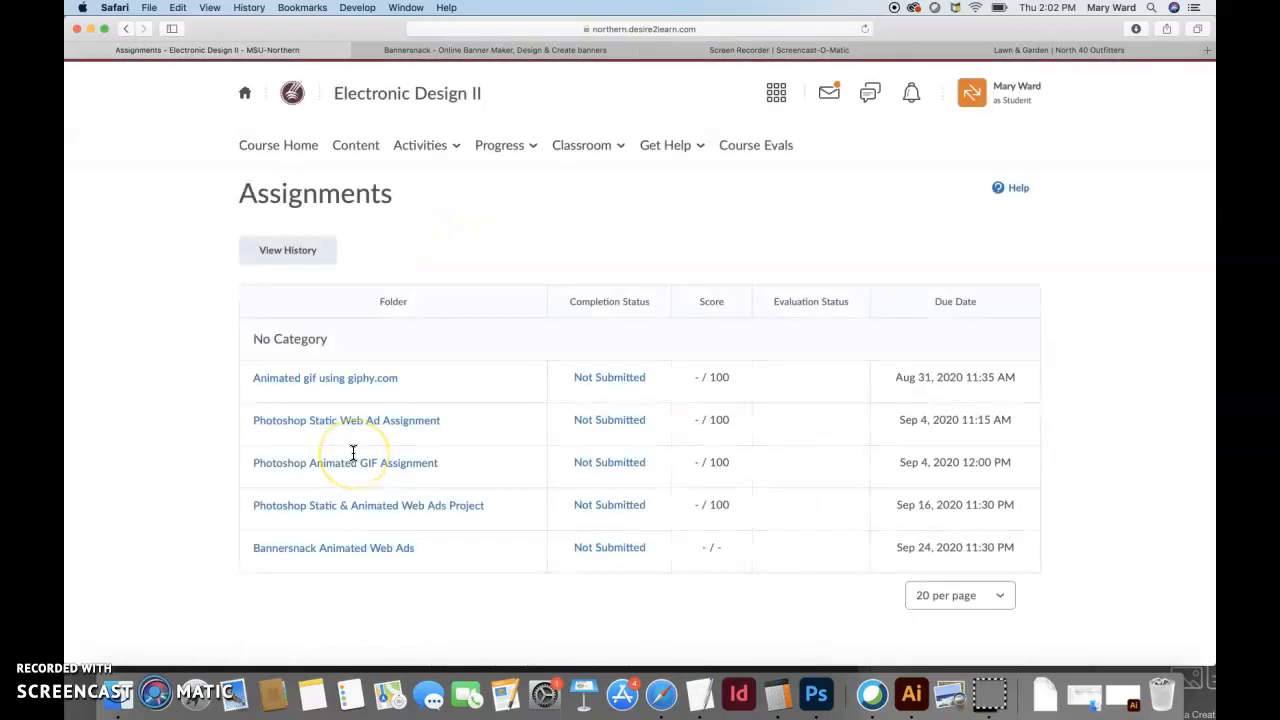
click(341, 552)
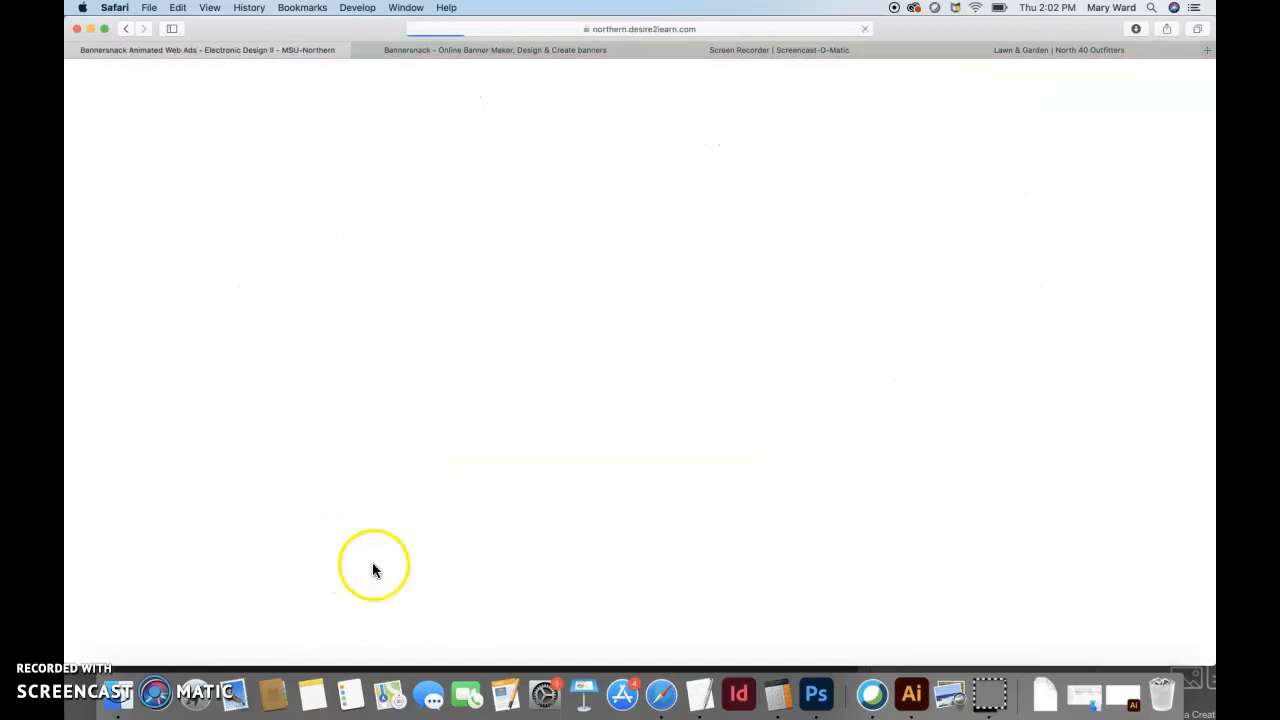
Paste the copied banner share link into the assignment's text submission.
scroll(420, 525, down, 5)
click(366, 499)
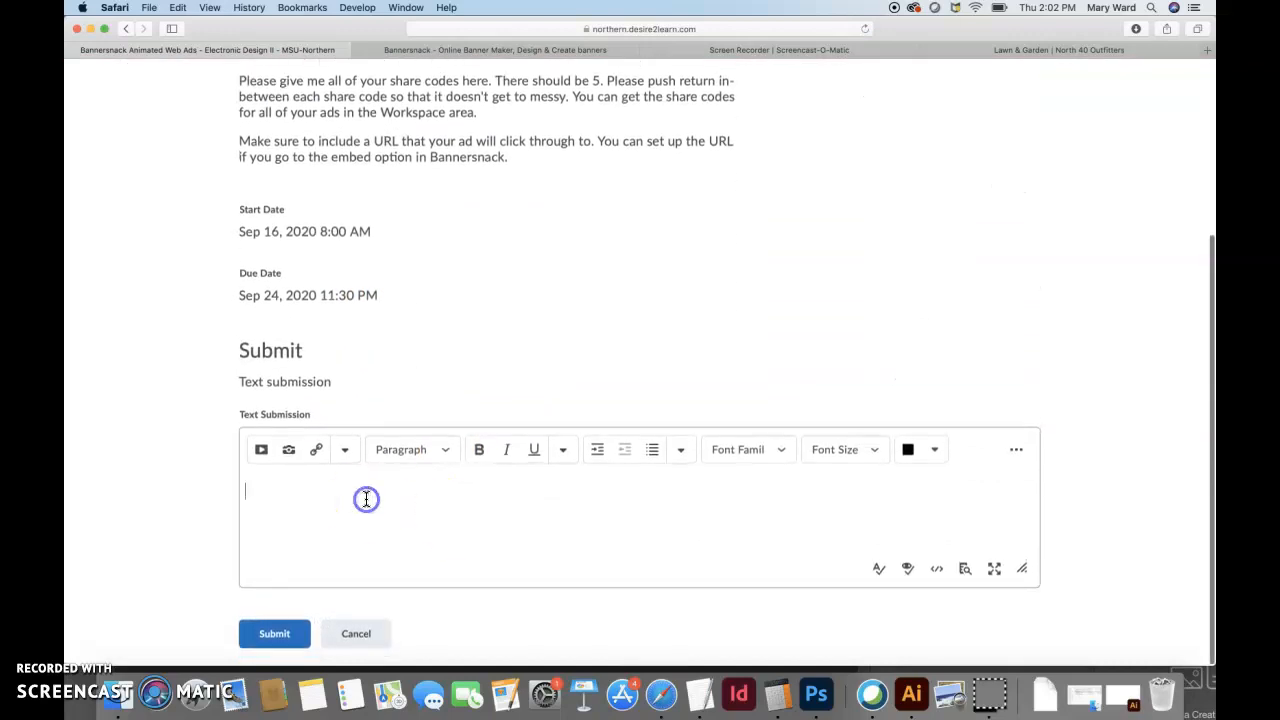
key(super+v)
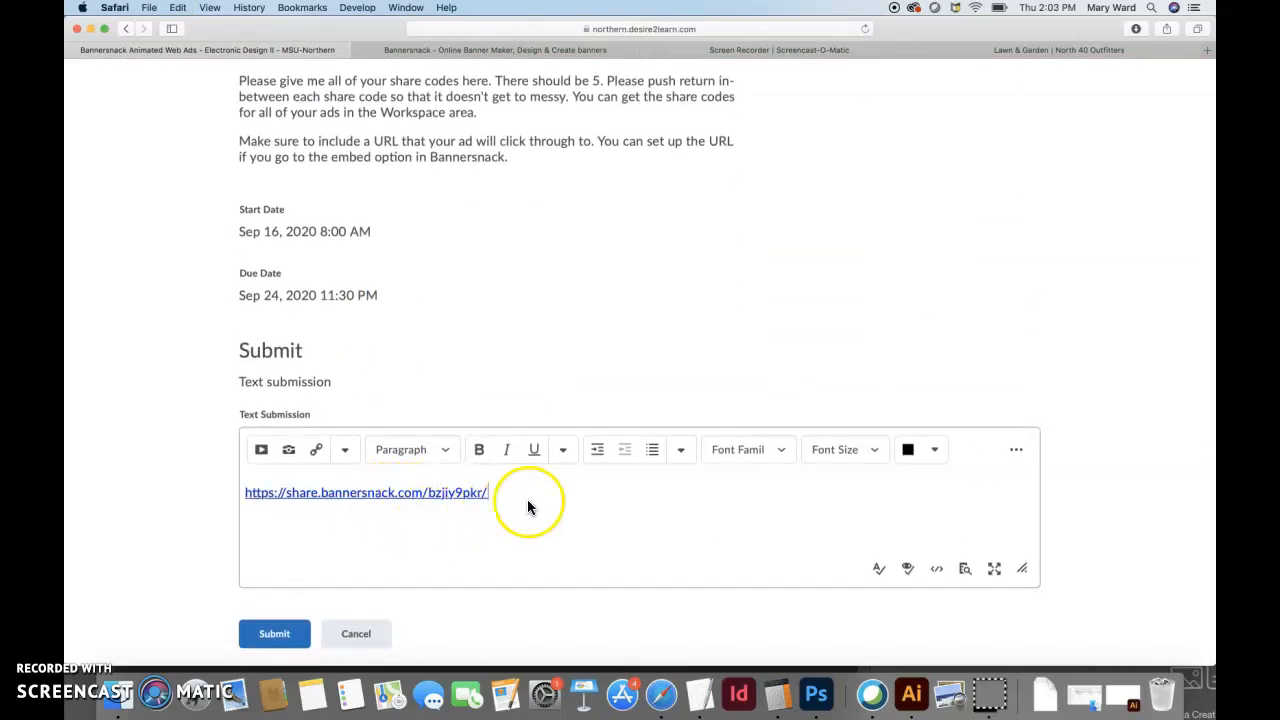
Copy the Untitled design's share link in Bannersnack and paste it below the first link in the text submission, followed by a new line.
click(528, 49)
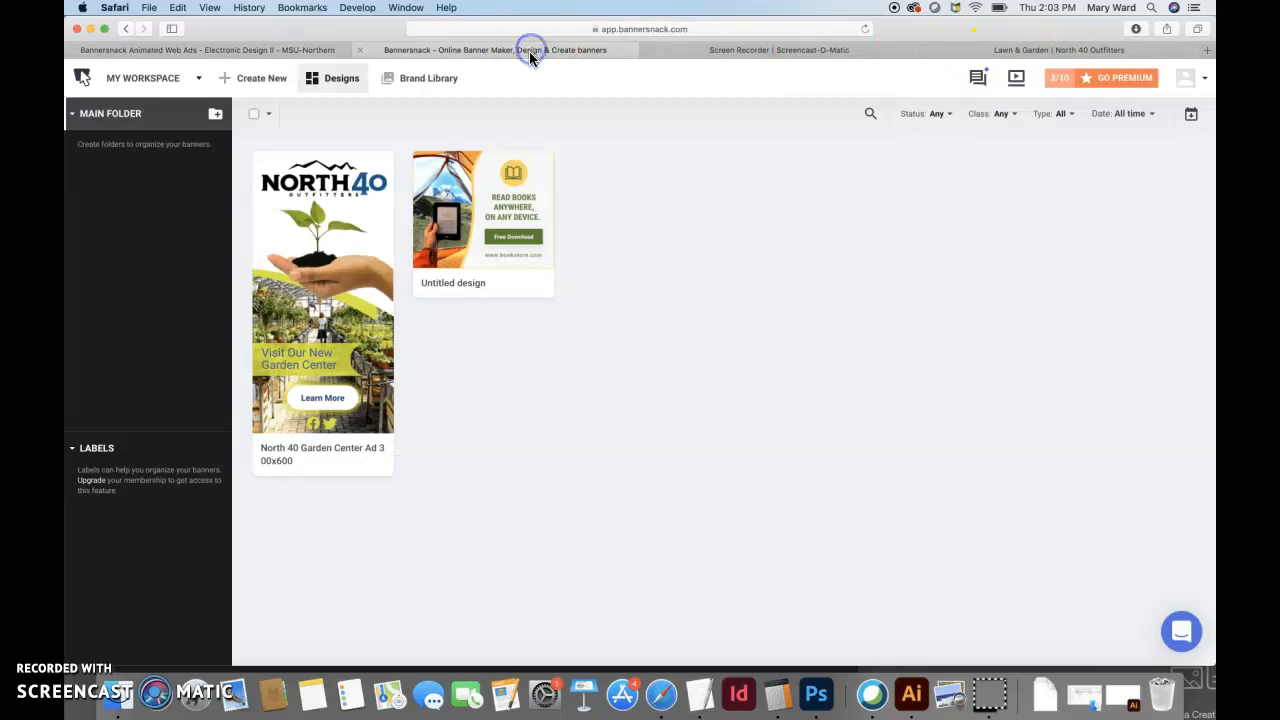
click(539, 176)
click(510, 225)
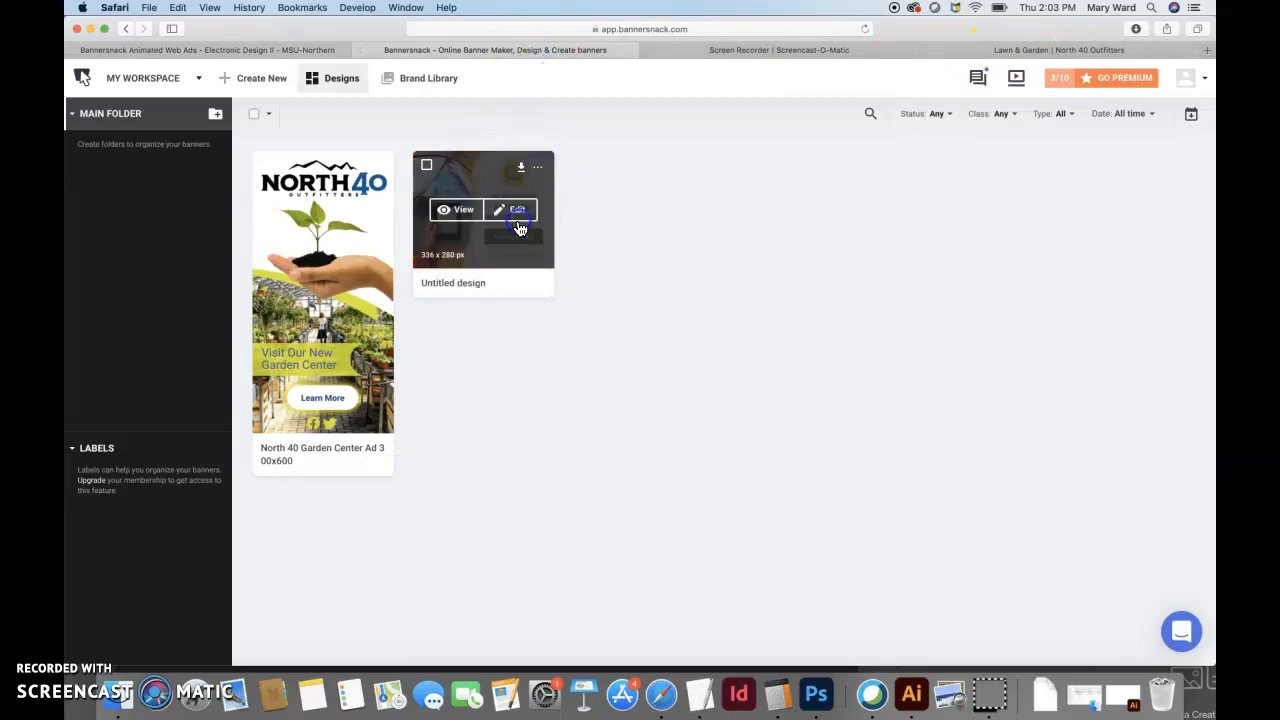
click(290, 50)
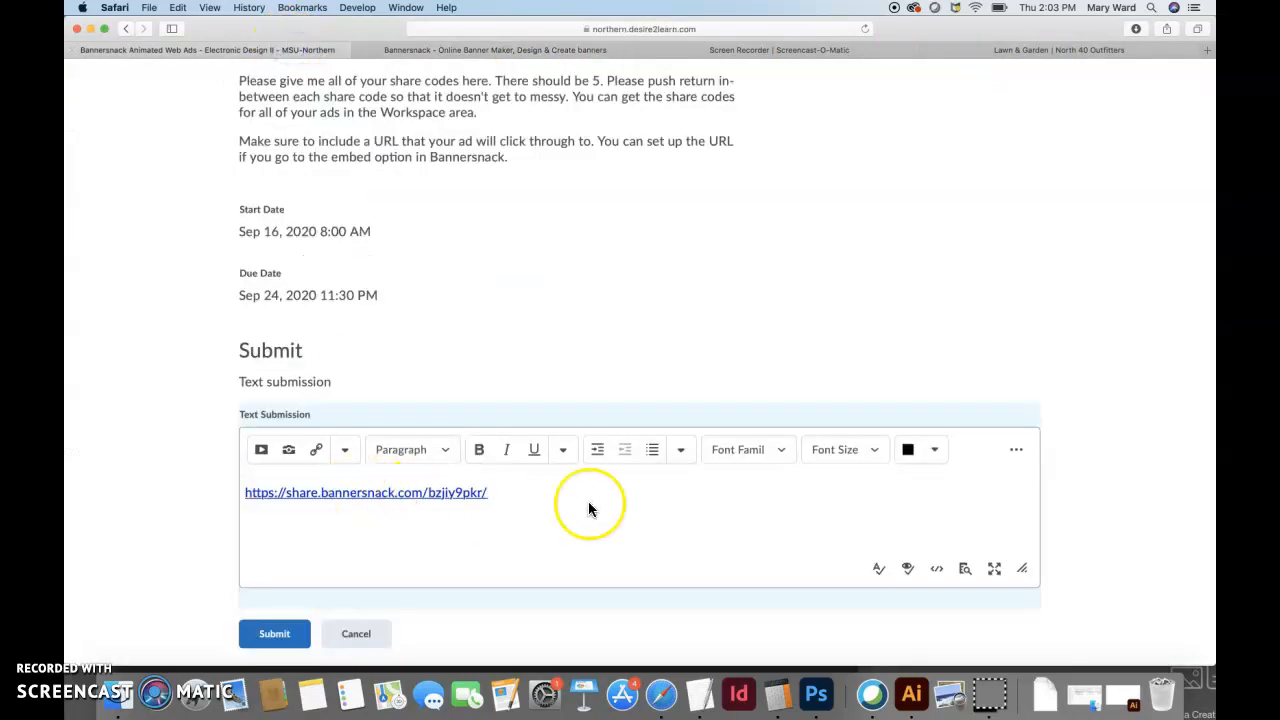
key(super+v)
key(Return)
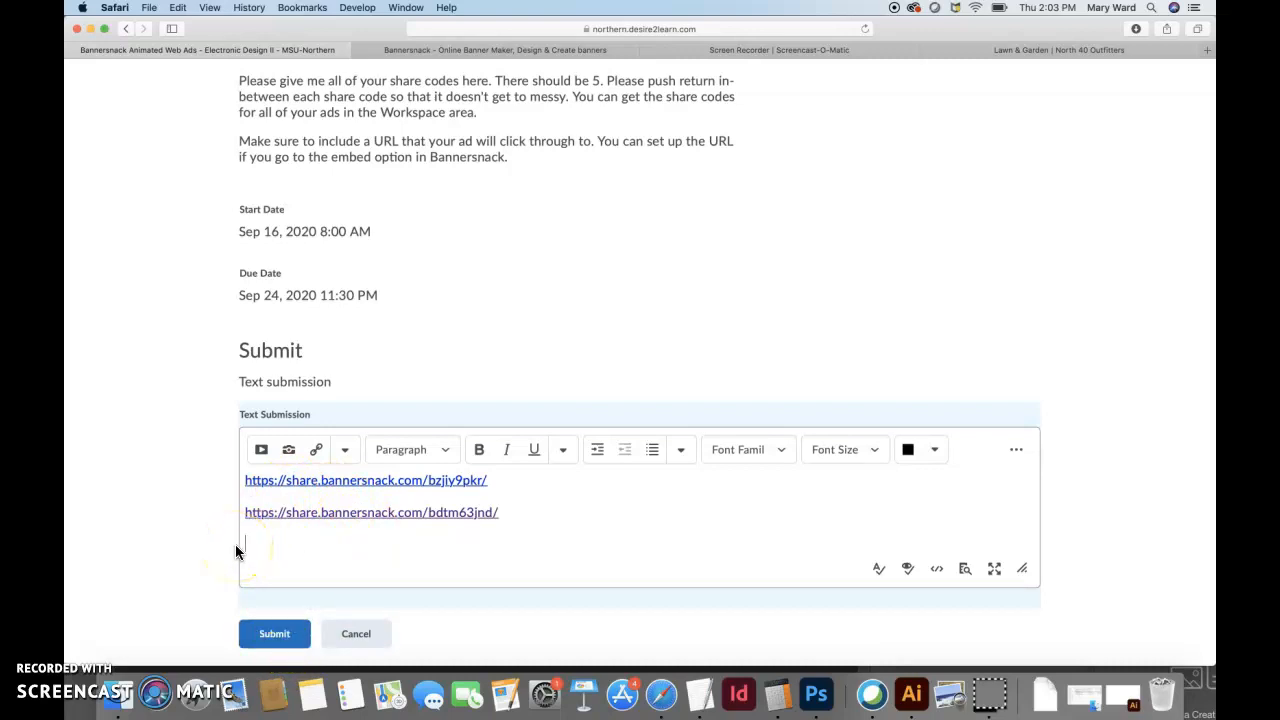
Delete both share links from the text submission and check the Bannersnack designs once more before returning to the assignment.
drag(246, 544, 234, 466)
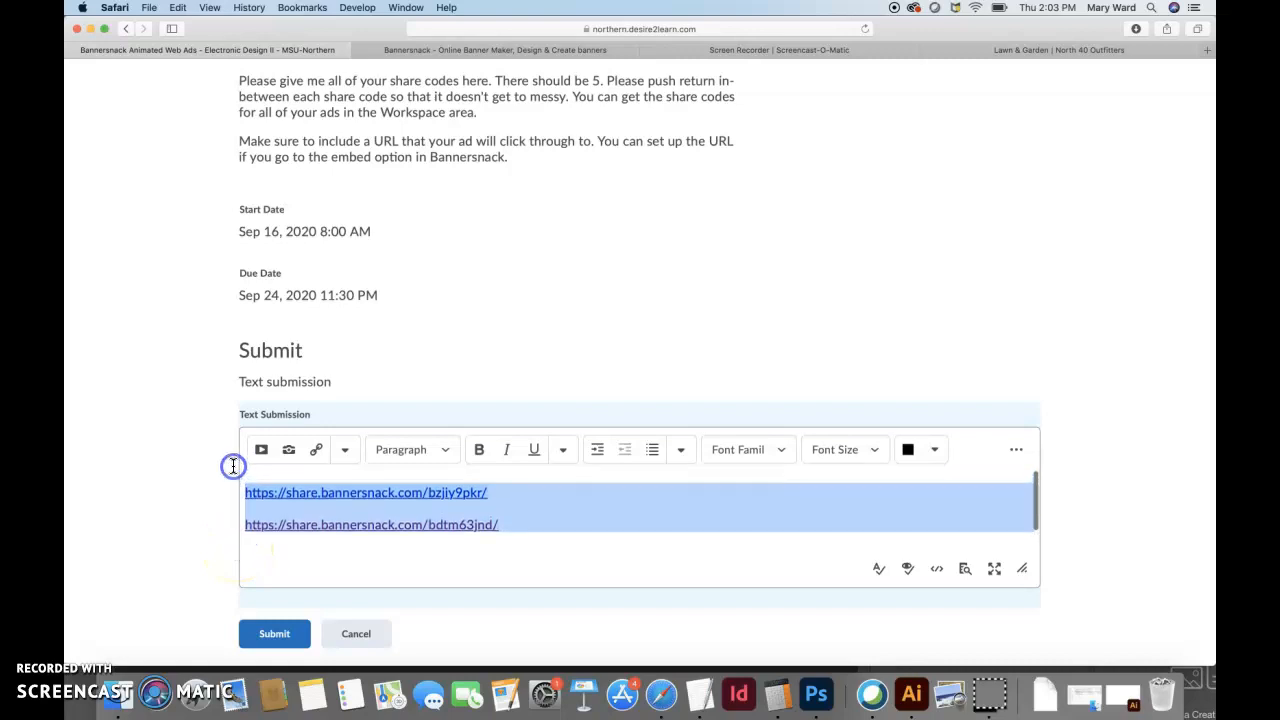
key(BackSpace)
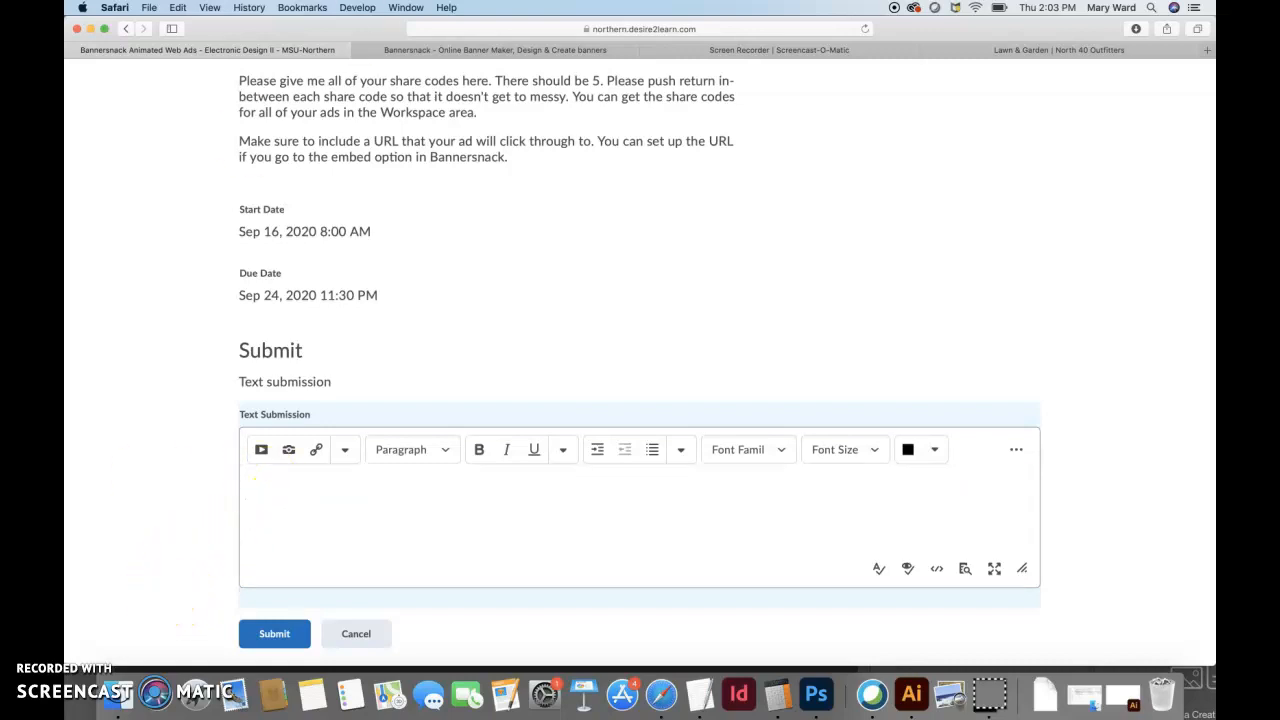
click(488, 51)
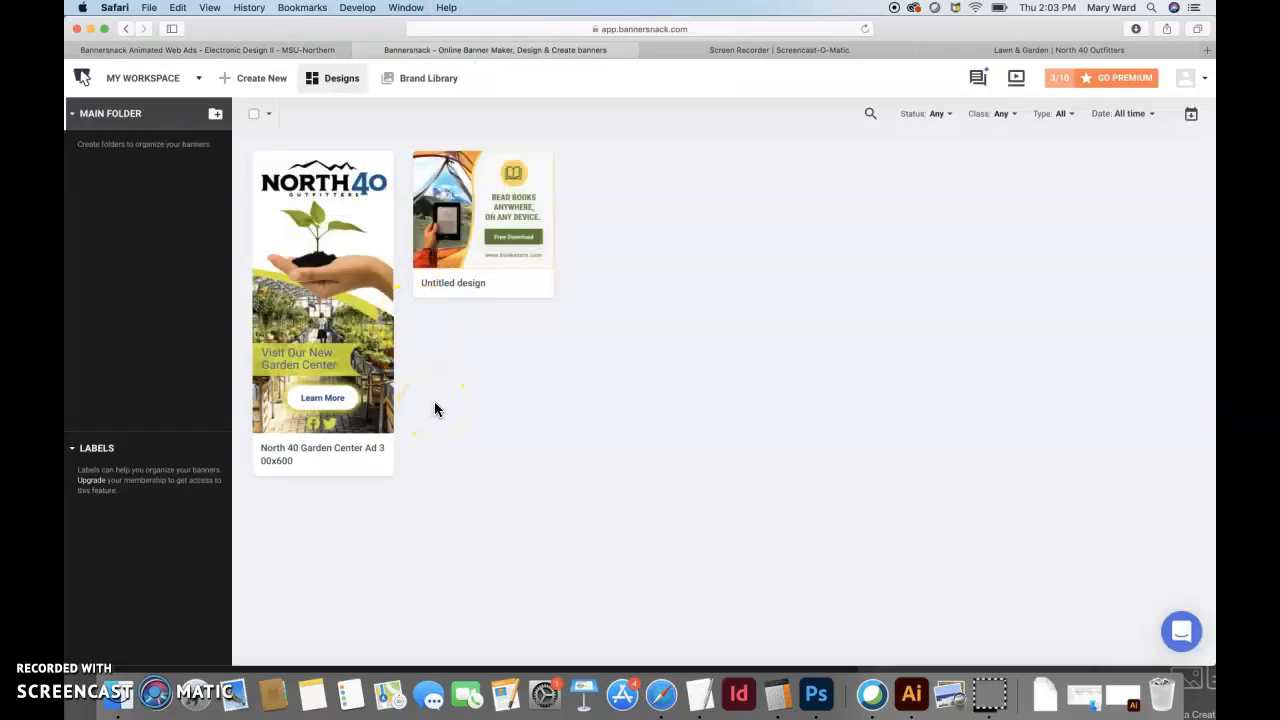
click(275, 50)
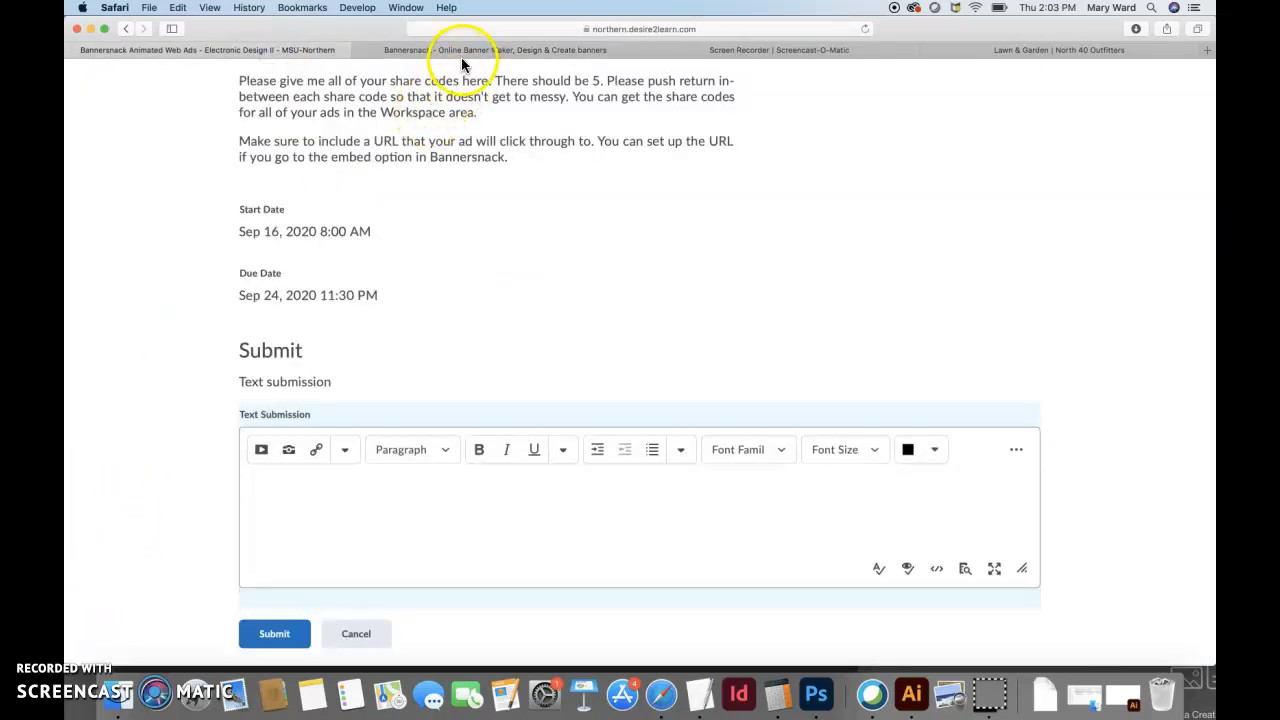
Find Project 2 - Animated Bannersnack Ads.pdf among the downloads in Finder and open it in Acrobat.
click(1045, 705)
click(1104, 207)
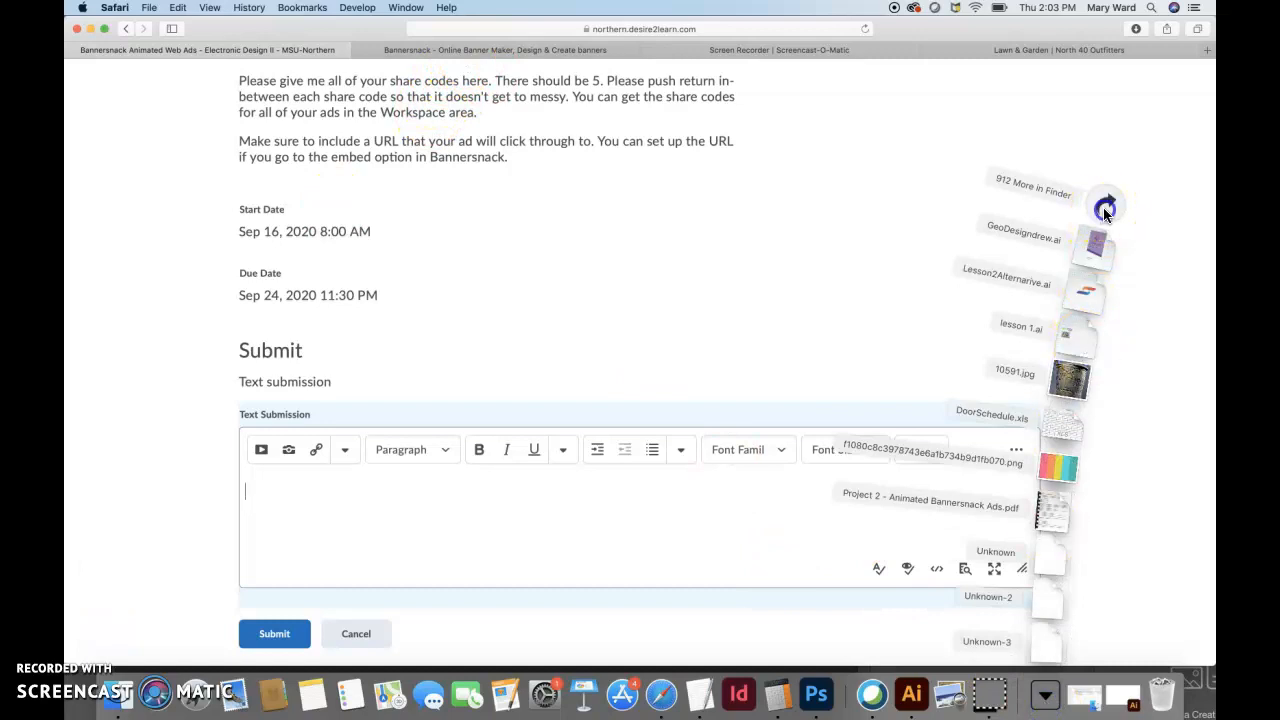
double_click(603, 386)
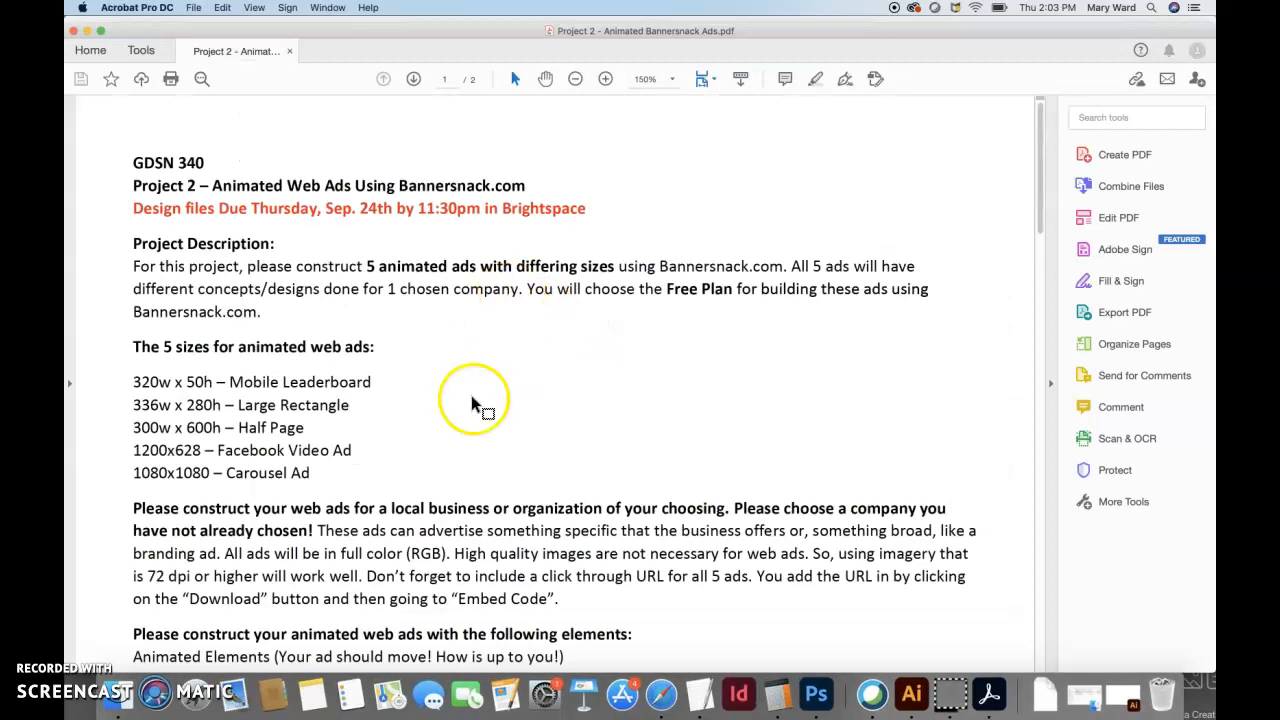
Examine the list of required ad sizes in the project PDF and dismiss the Adobe feedback survey without answering.
drag(131, 428, 300, 430)
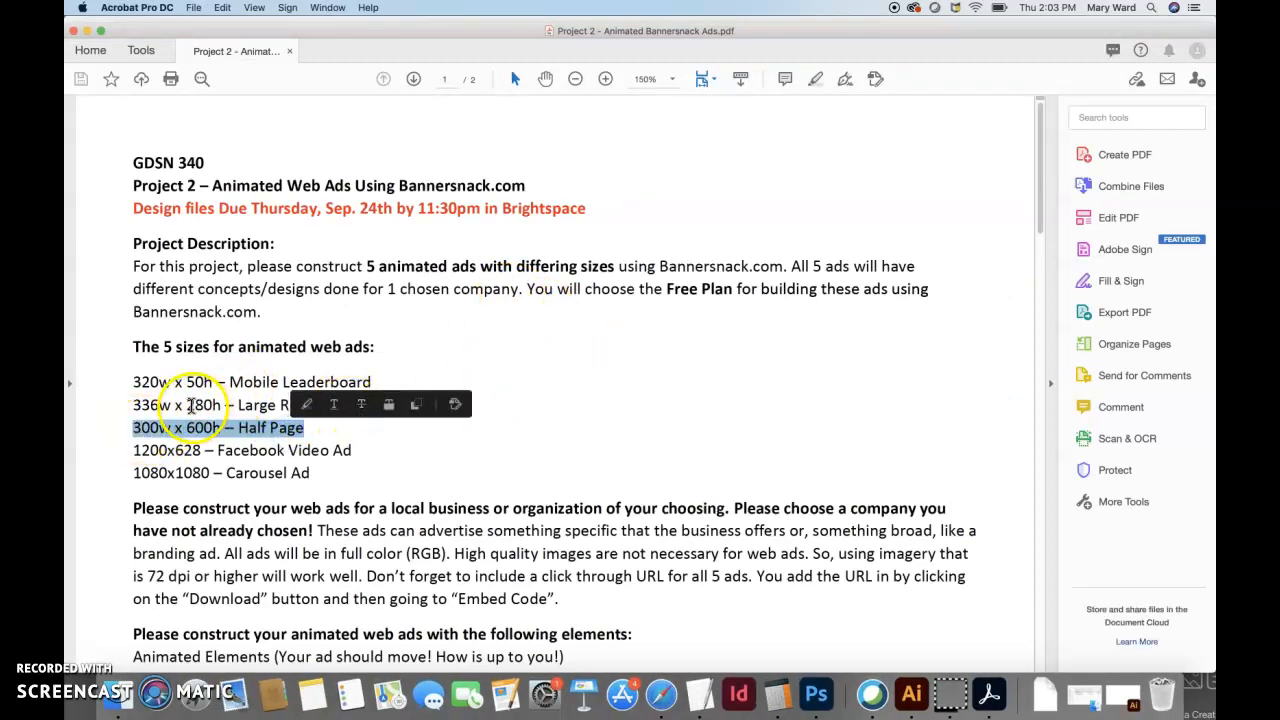
click(200, 407)
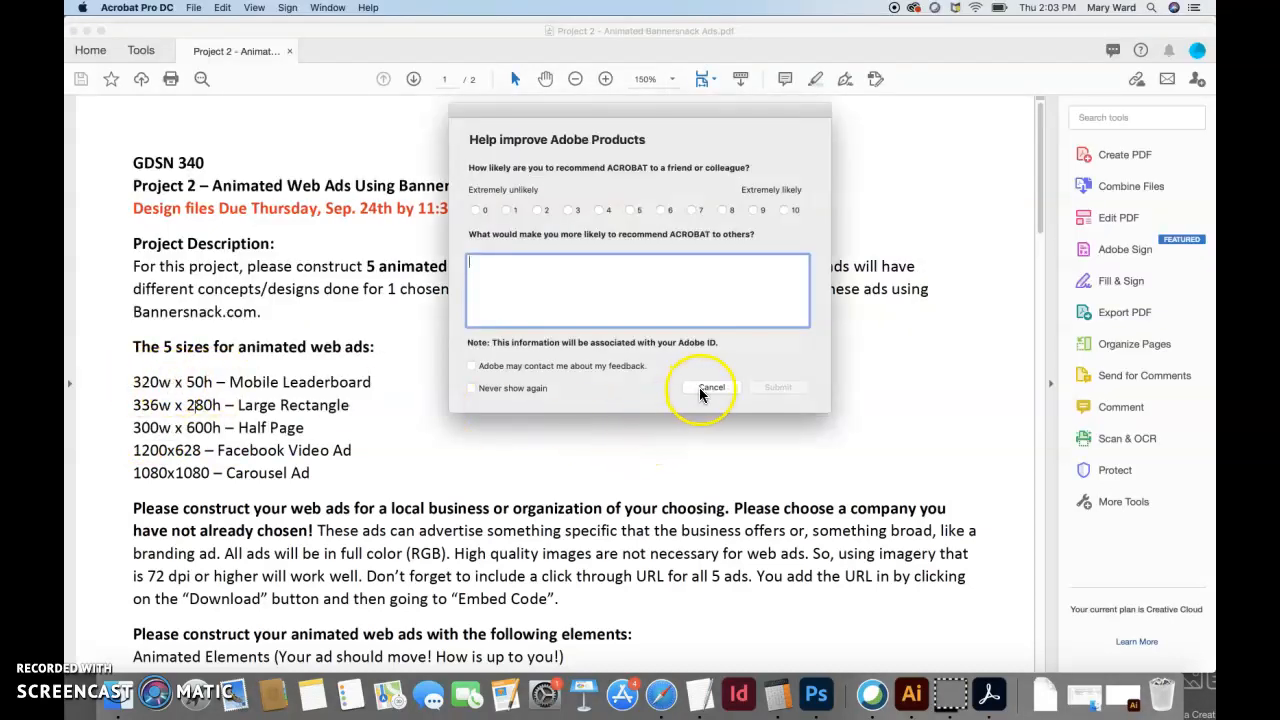
click(710, 388)
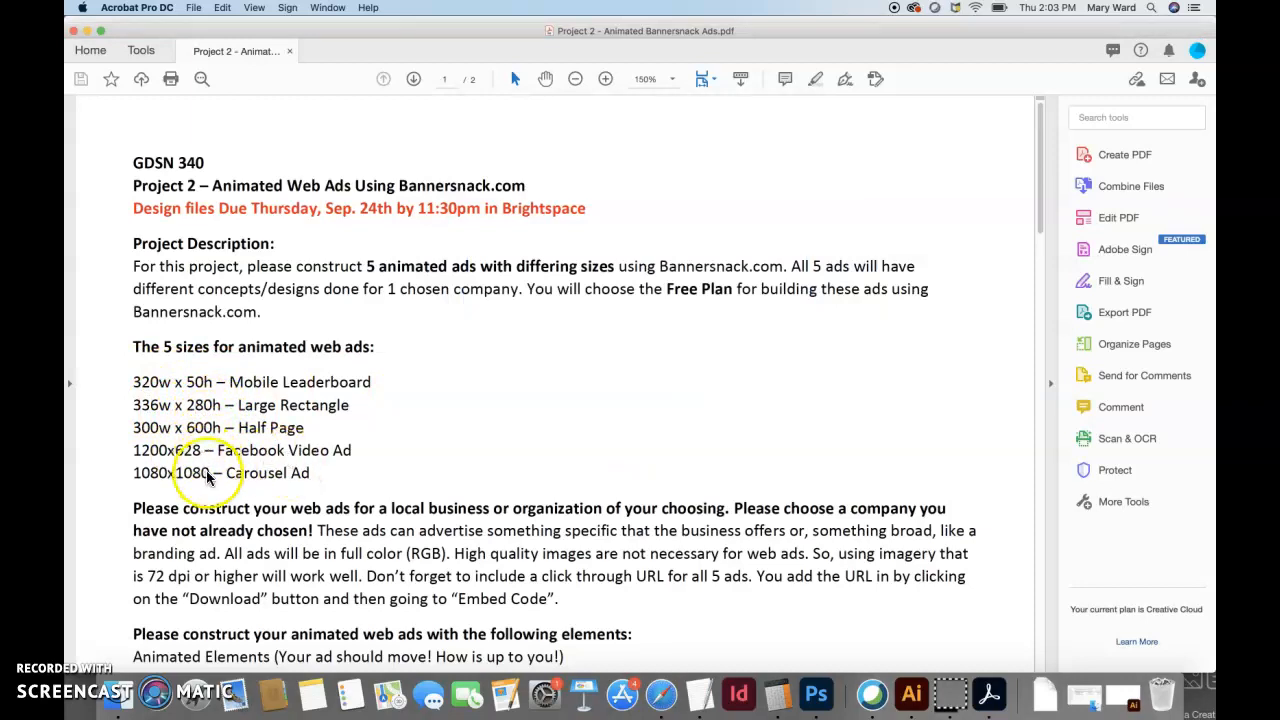
drag(312, 474, 148, 450)
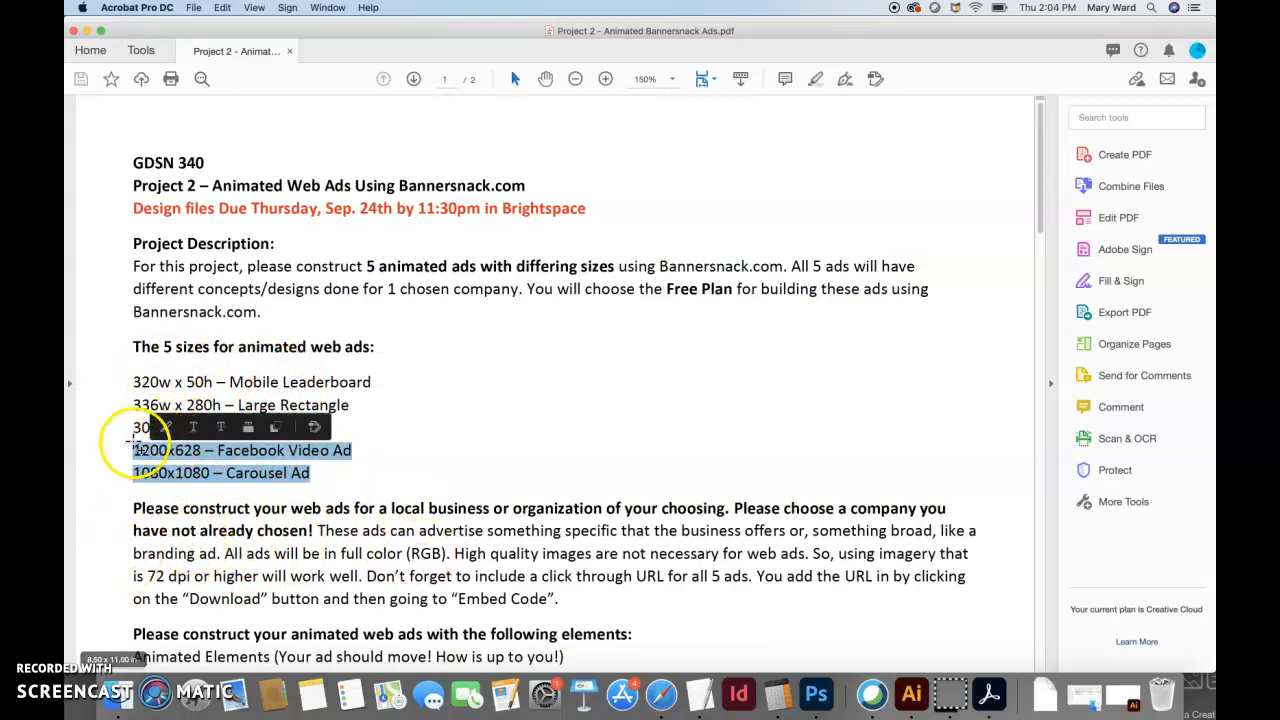
click(114, 457)
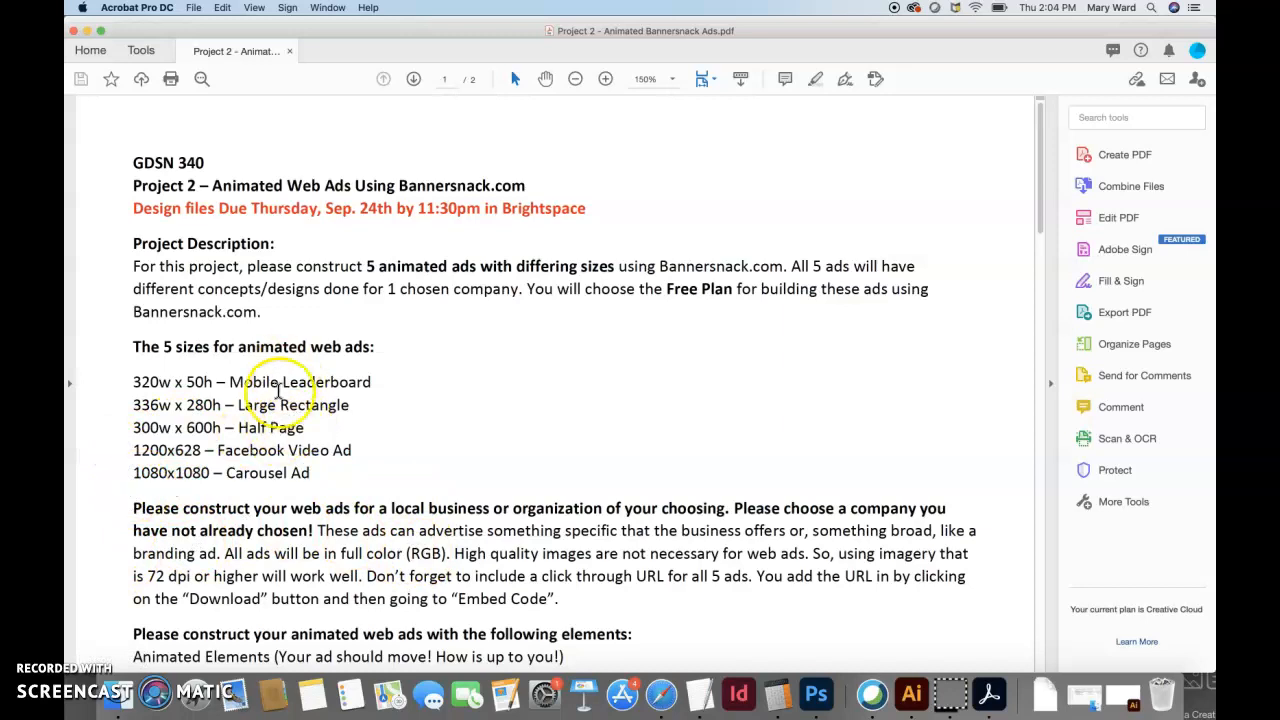